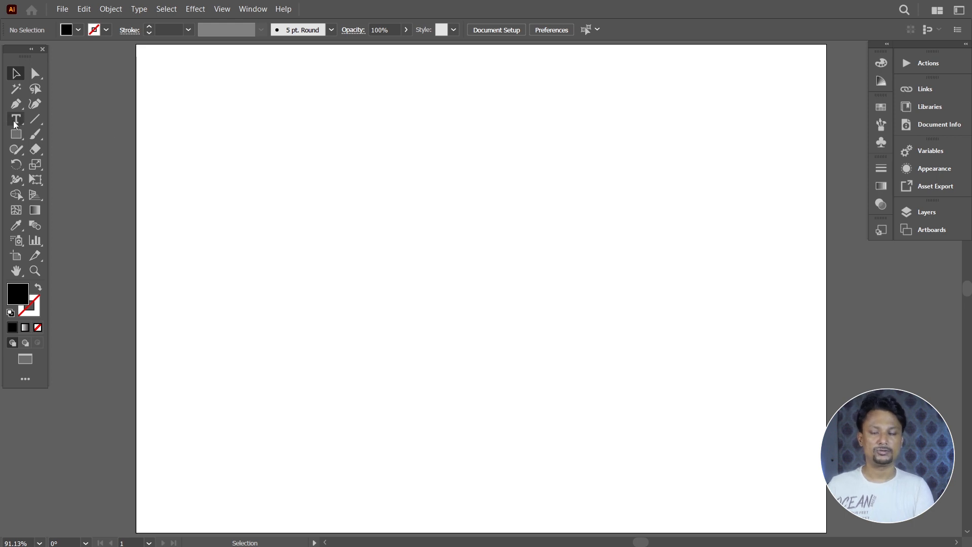
# - Add point text near the artboard's upper edge reading "ZAKAS DIGITAL", "MARKETING" and "AGENCY" on three separate lines
pyautogui.press('t')
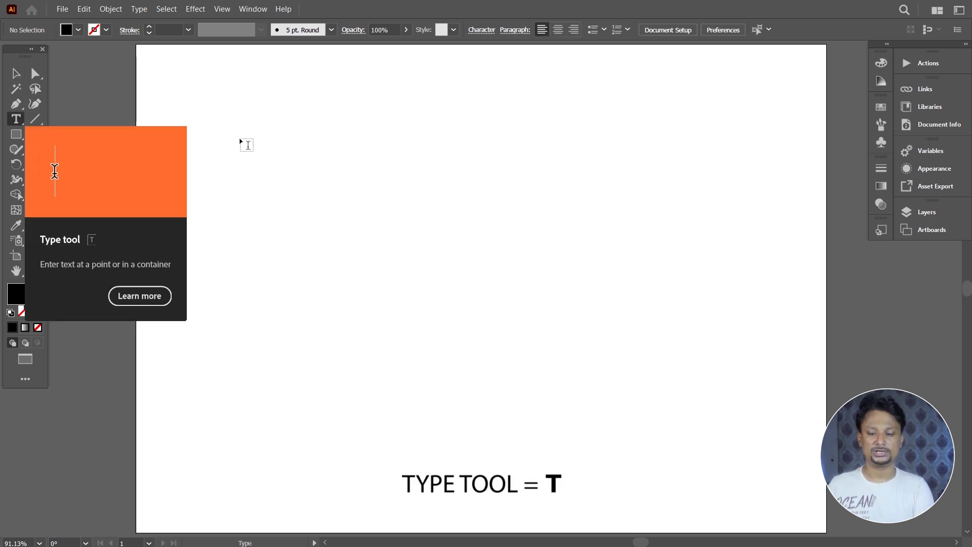
pyautogui.click(233, 115)
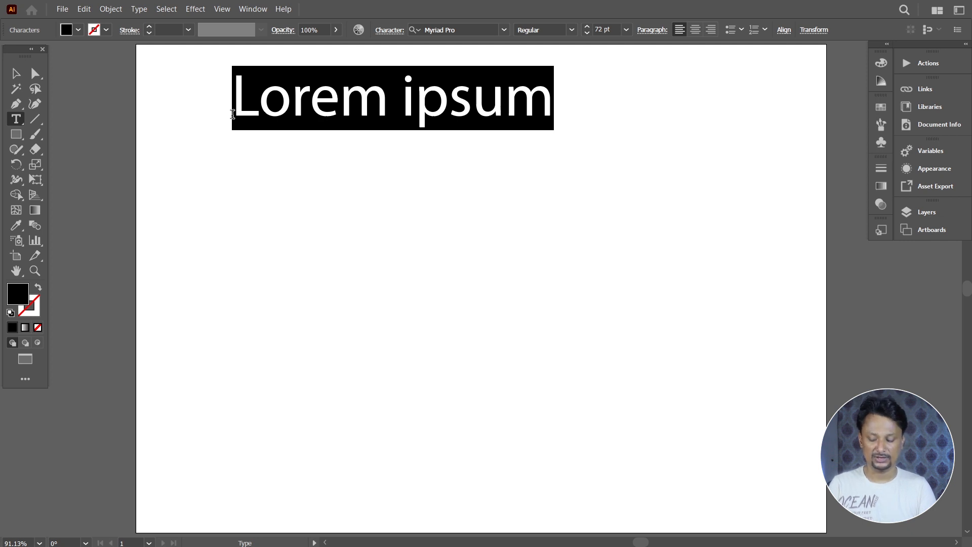
pyautogui.write('ZAKAS')
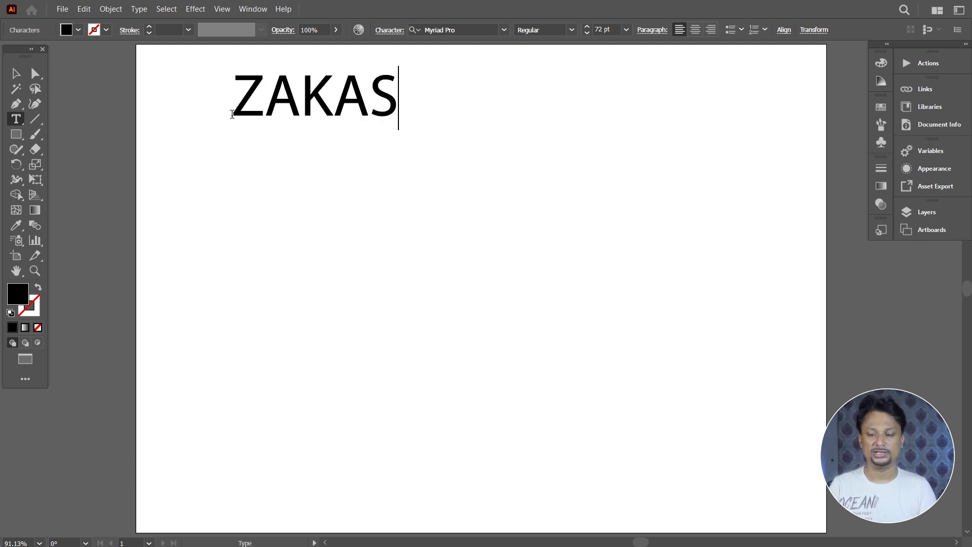
pyautogui.write(' DIGITAL ')
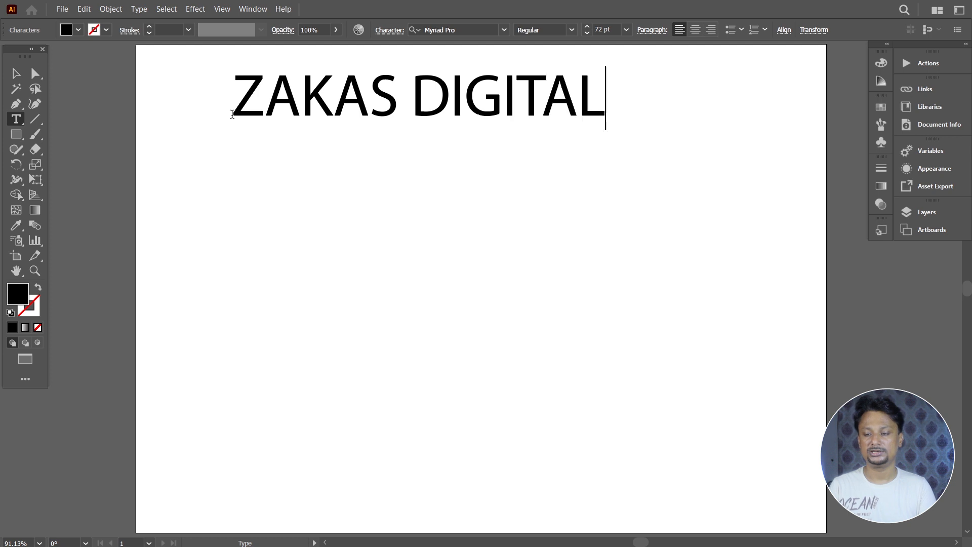
pyautogui.write('MARKETIN')
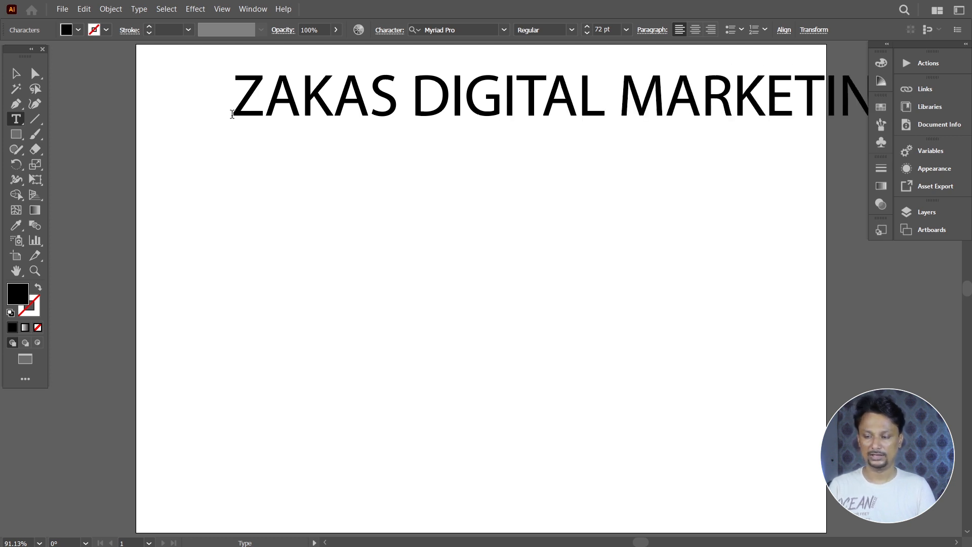
pyautogui.press('Return')
pyautogui.write('AGE')
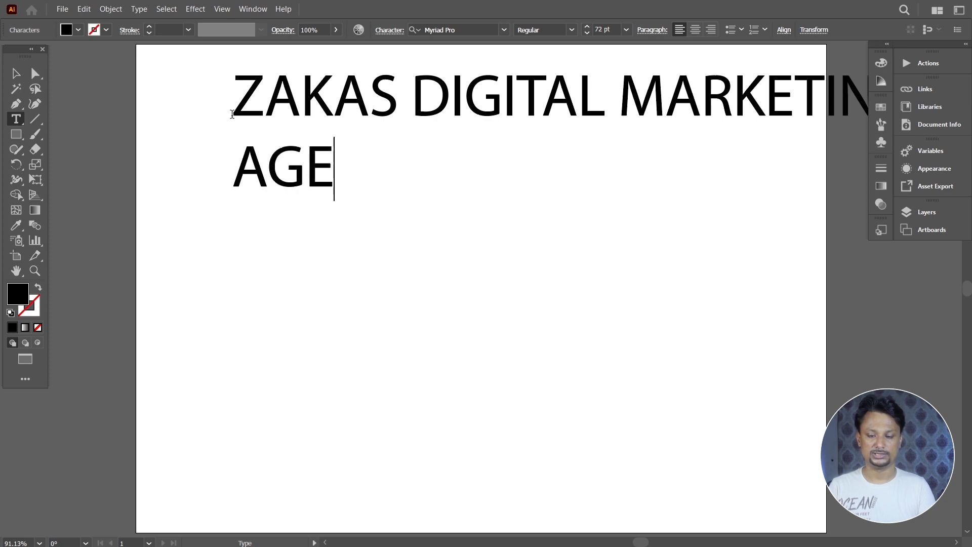
pyautogui.write('NCY')
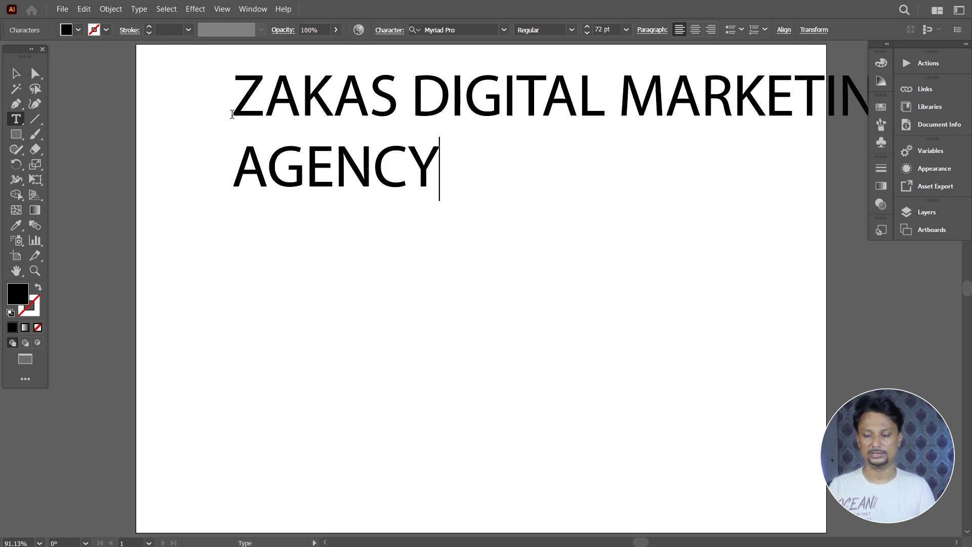
pyautogui.click(616, 103)
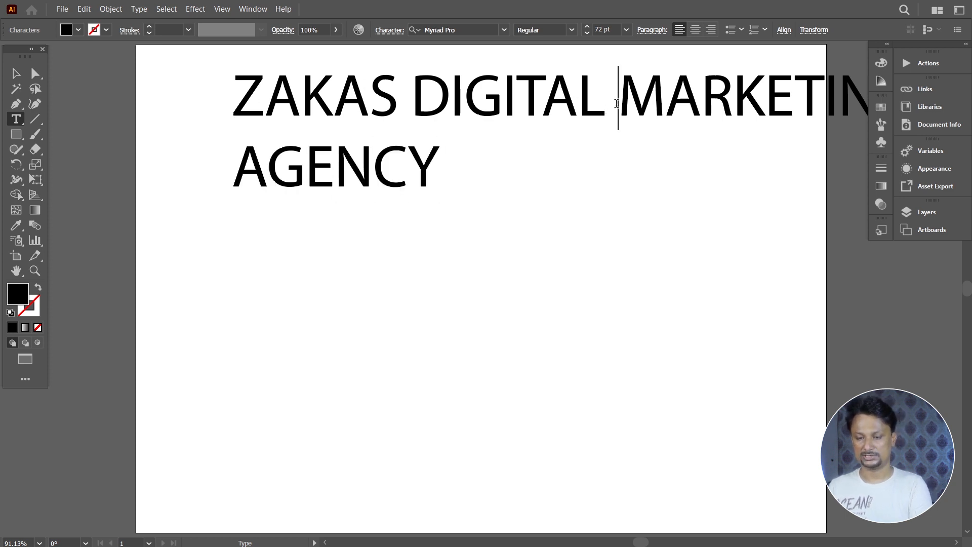
pyautogui.press('Return')
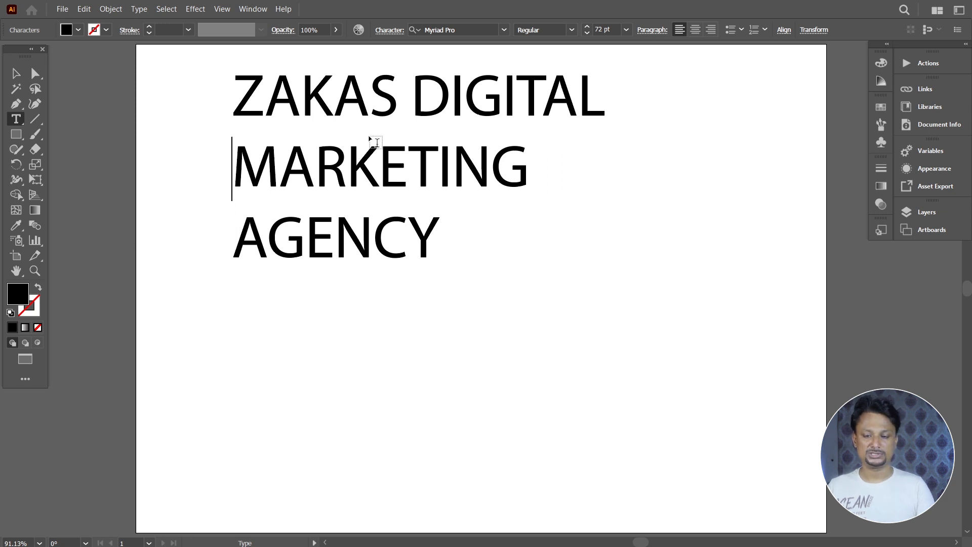
# - Move the three-line text block straight down to around the middle of the artboard
pyautogui.press('Escape')
pyautogui.moveTo(382, 117); pyautogui.dragTo(381, 234)
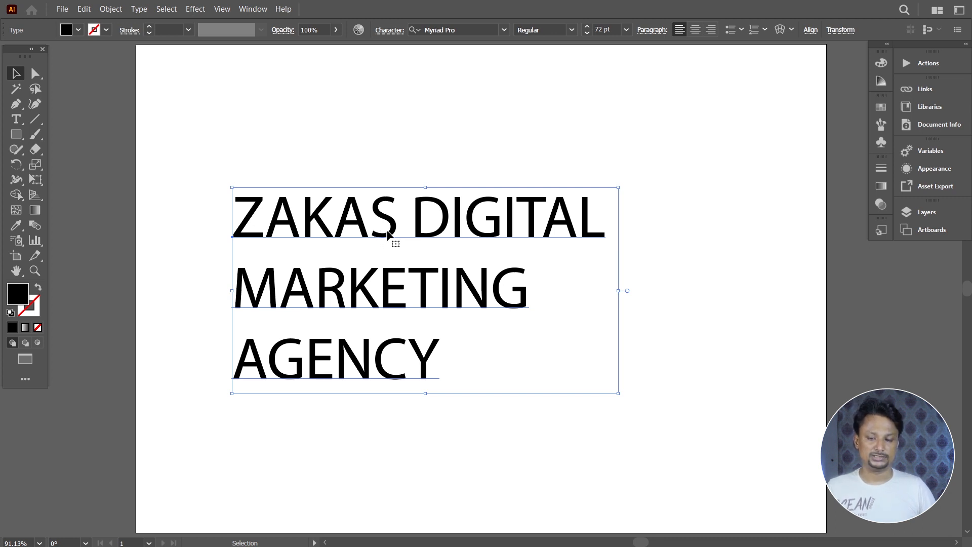
pyautogui.moveTo(391, 221); pyautogui.dragTo(393, 252)
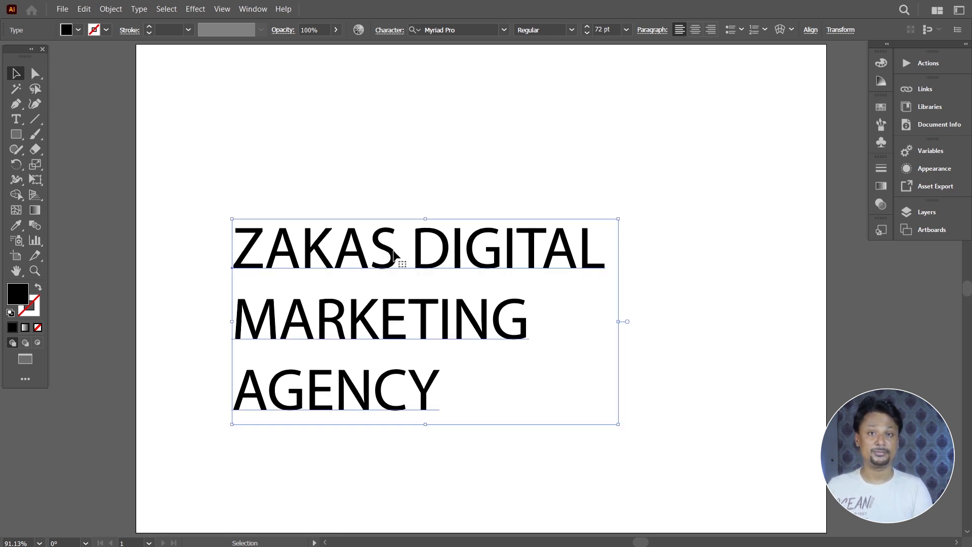
# - Examine the text block's character options for leading, font family, font style and font size, keeping Auto leading
pyautogui.click(391, 31)
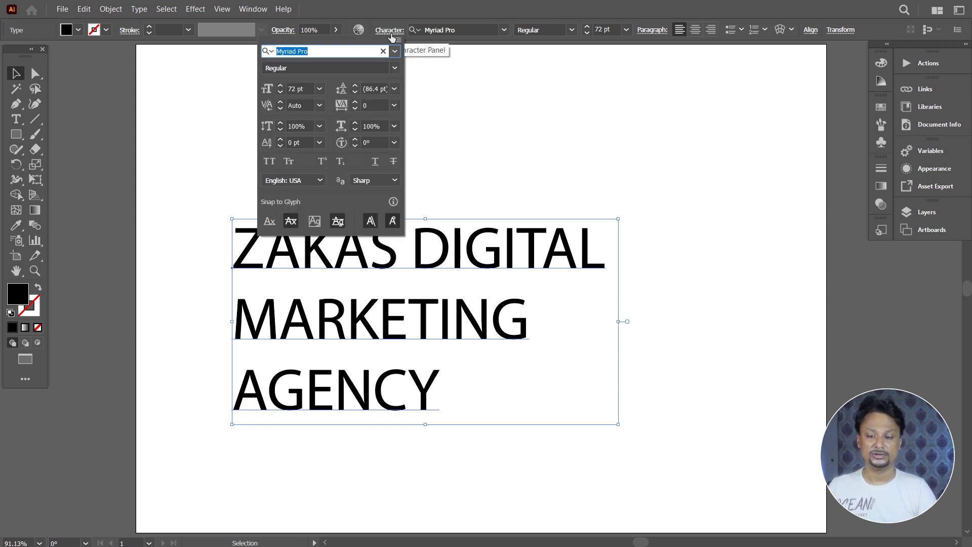
pyautogui.click(394, 89)
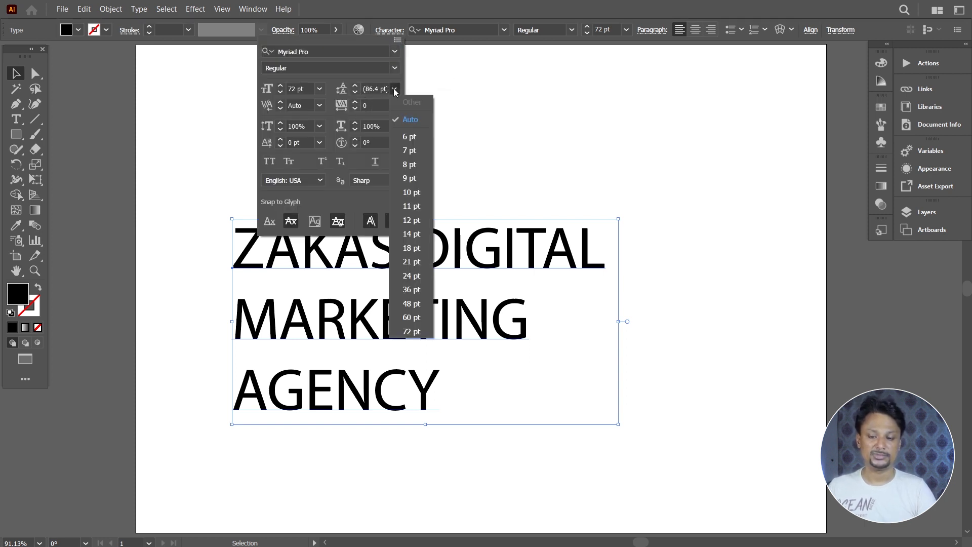
pyautogui.click(404, 118)
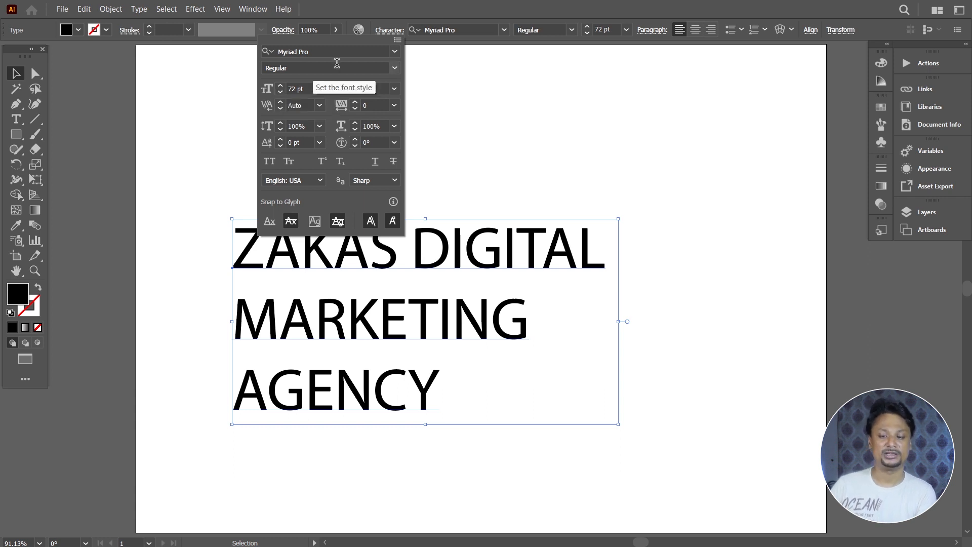
pyautogui.click(394, 52)
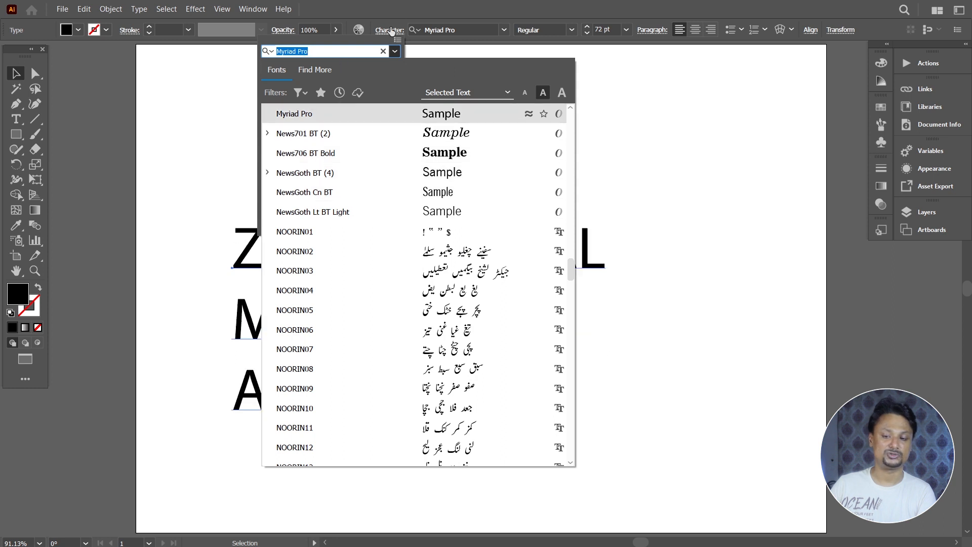
pyautogui.click(505, 31)
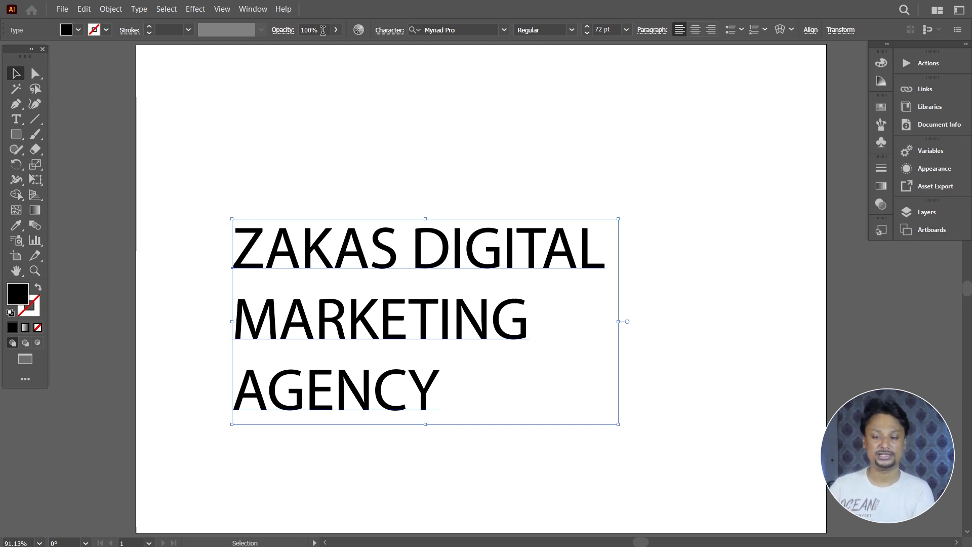
pyautogui.click(384, 32)
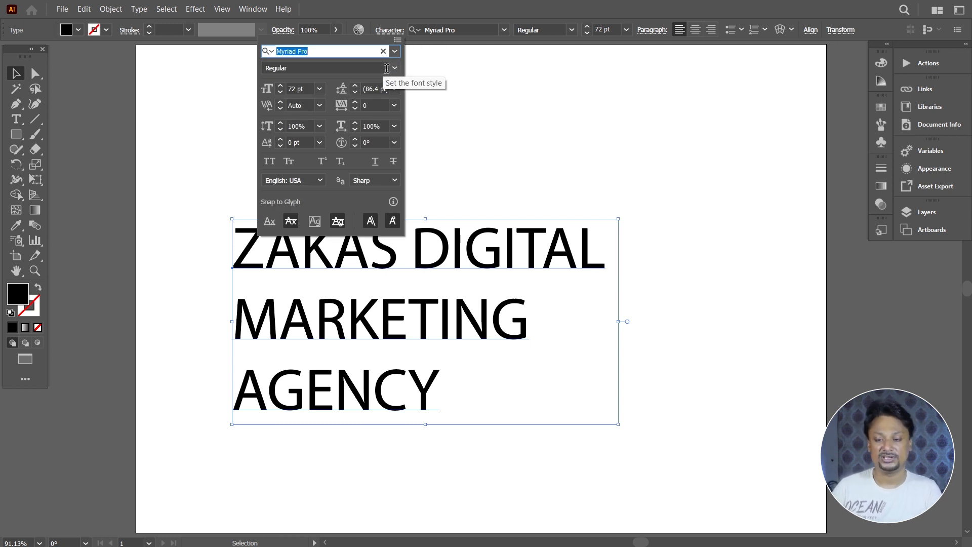
pyautogui.click(396, 68)
pyautogui.click(396, 69)
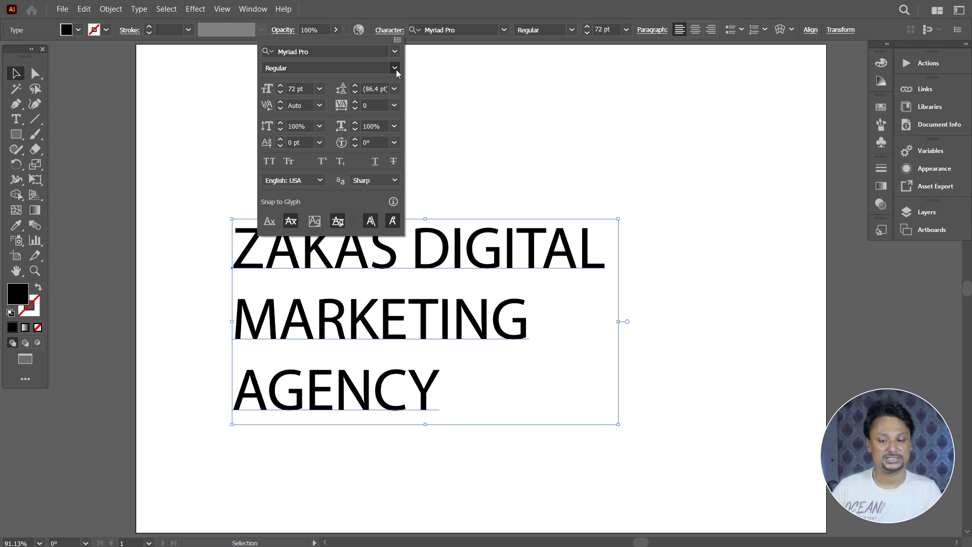
pyautogui.click(320, 89)
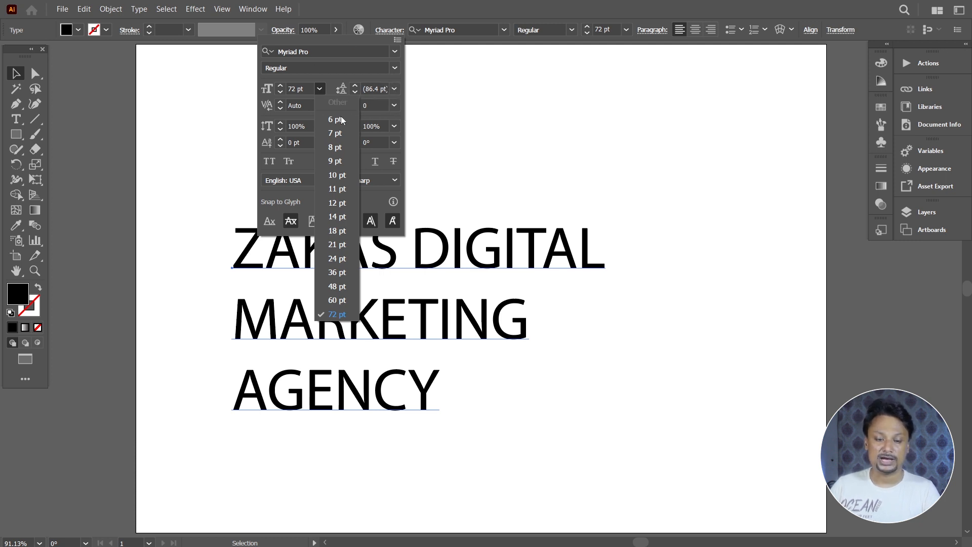
pyautogui.click(17, 73)
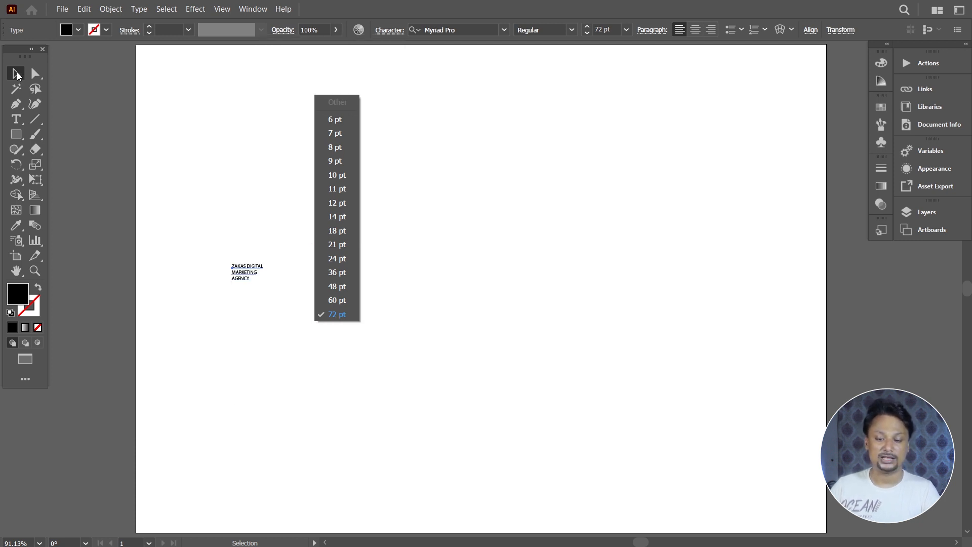
pyautogui.click(496, 120)
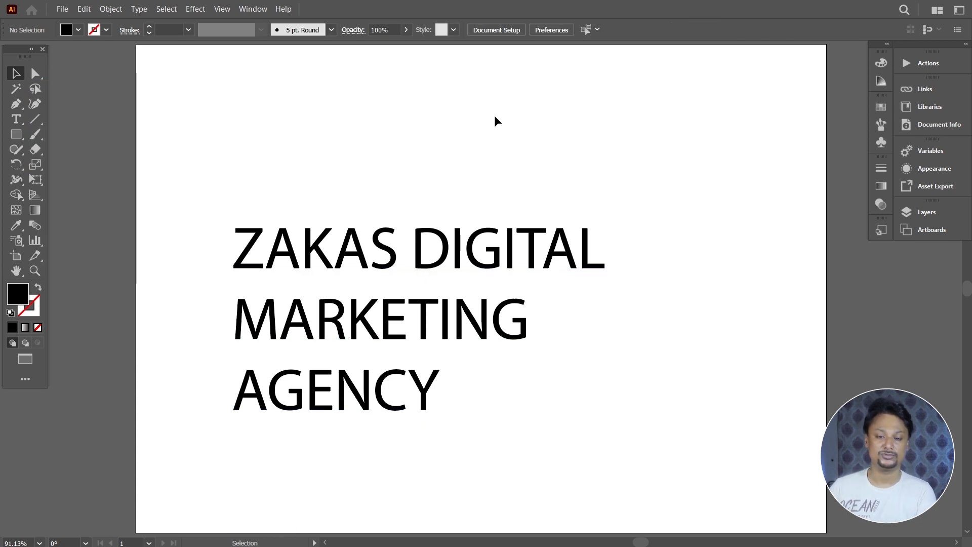
# - Show the floating Character panel and place it against the docked panels
pyautogui.click(248, 13)
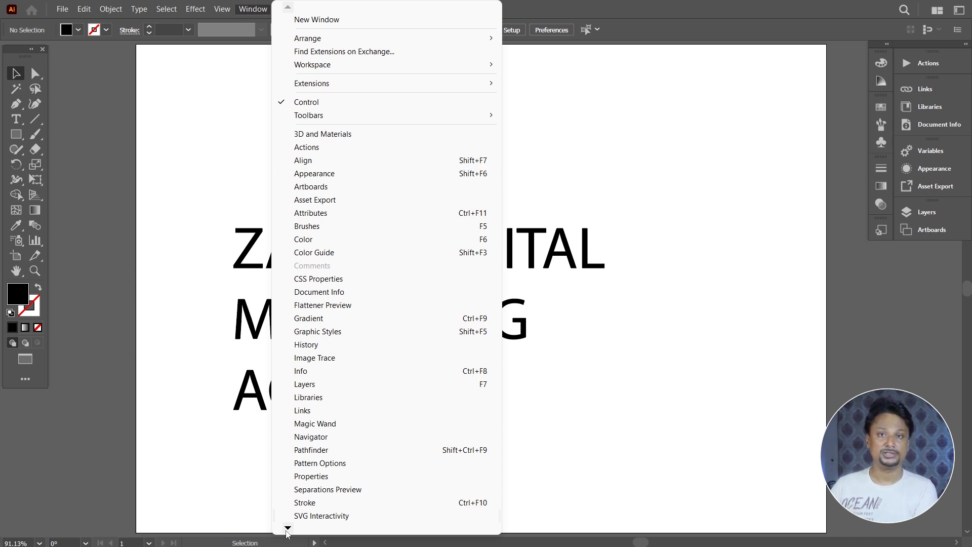
pyautogui.moveTo(288, 527)
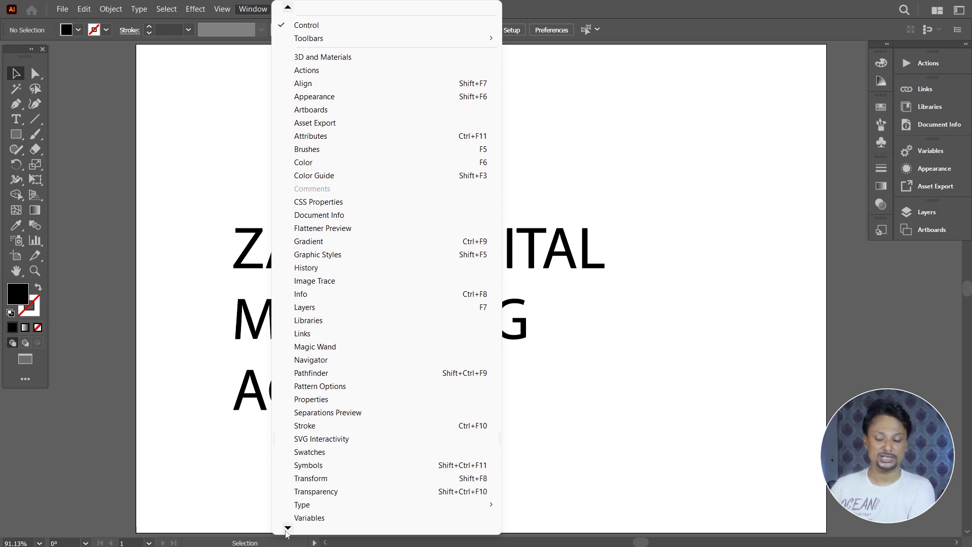
pyautogui.moveTo(294, 487)
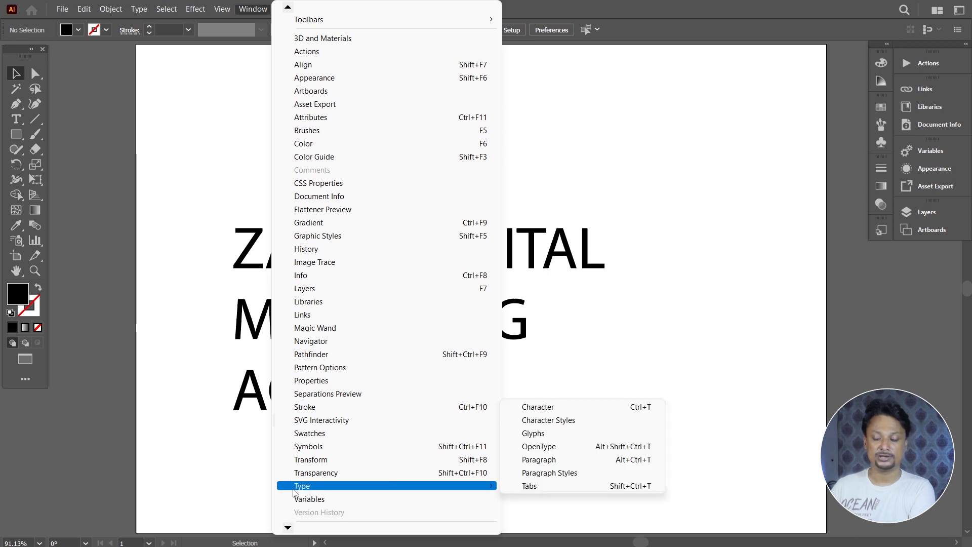
pyautogui.click(545, 408)
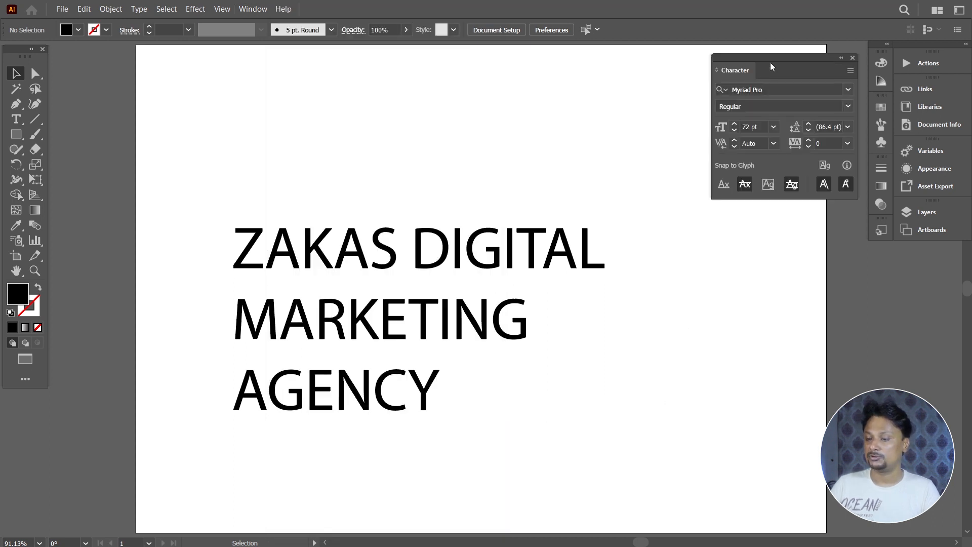
pyautogui.moveTo(779, 53); pyautogui.dragTo(782, 47)
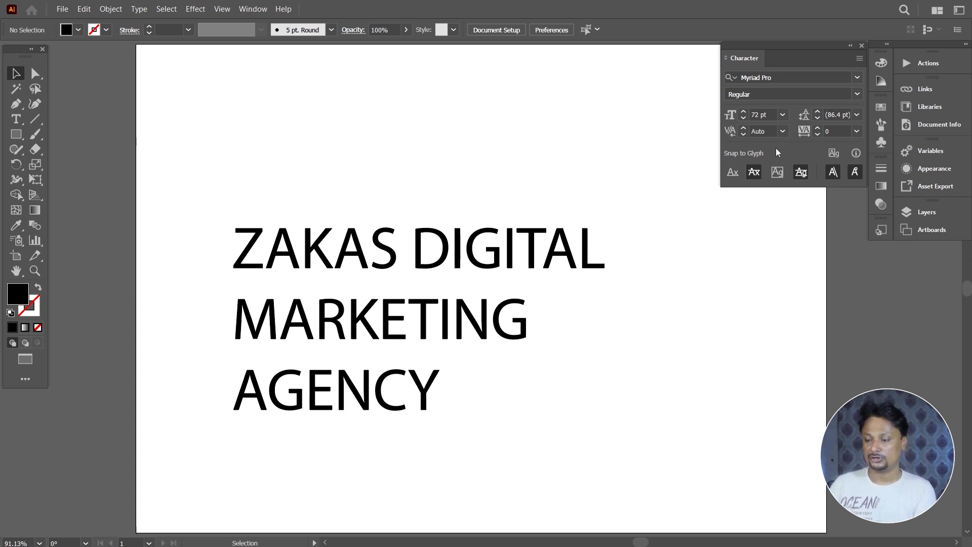
pyautogui.moveTo(762, 151)
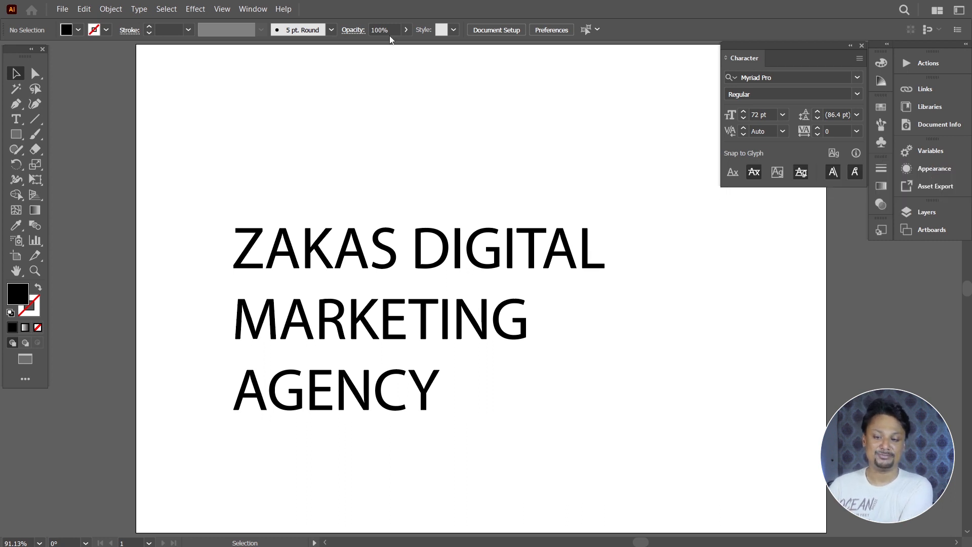
# - Select the text block and view its full character settings for comparison with the floating Character panel
pyautogui.click(419, 243)
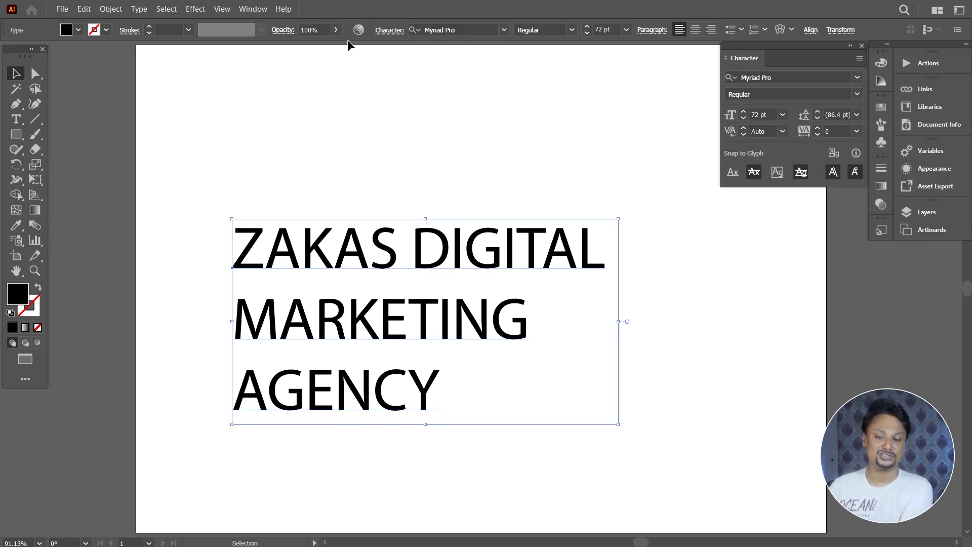
pyautogui.click(390, 31)
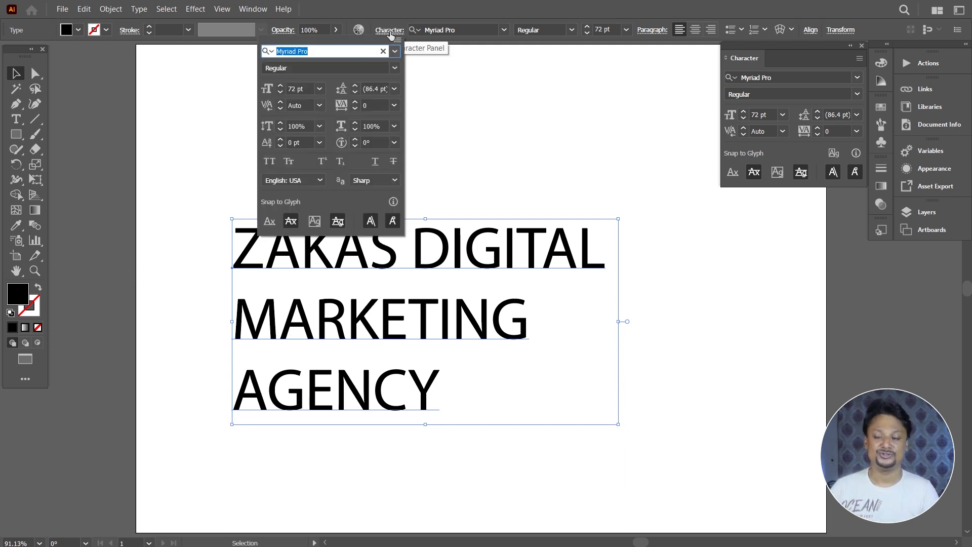
pyautogui.click(481, 101)
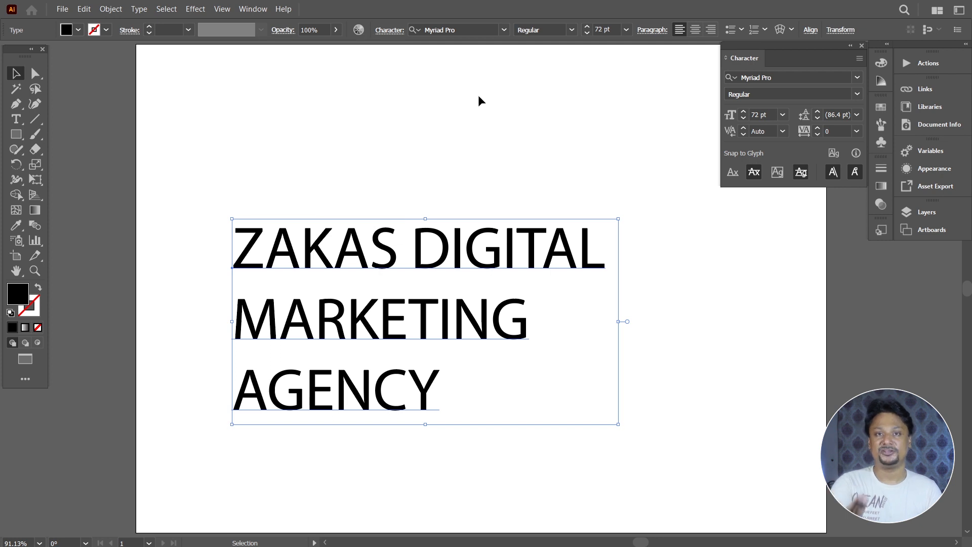
# - Reselect the text block and close the floating Character panel
pyautogui.click(253, 8)
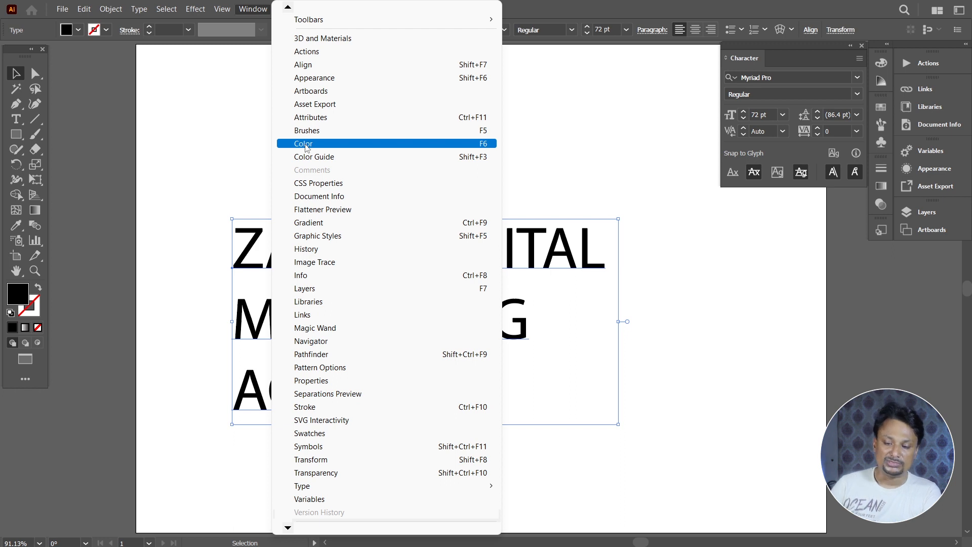
pyautogui.click(597, 158)
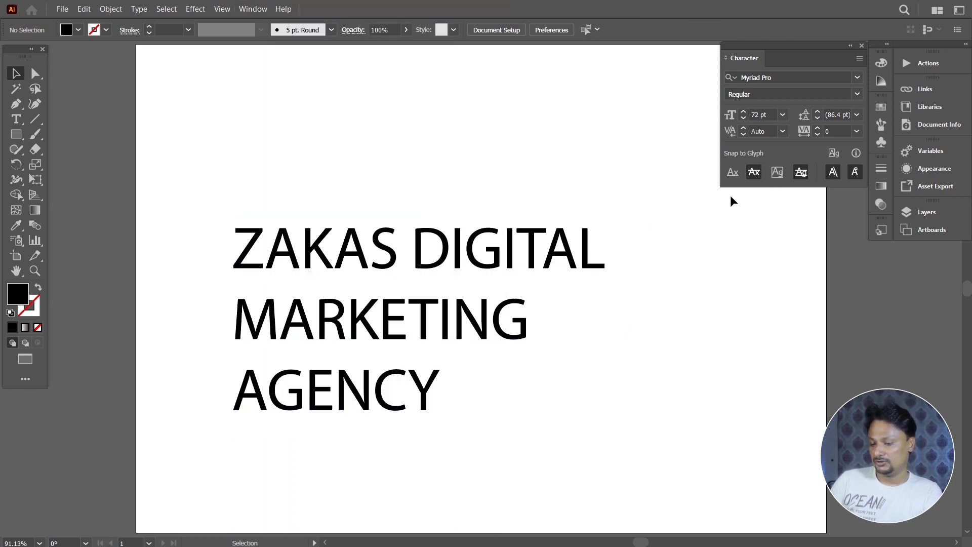
pyautogui.click(577, 253)
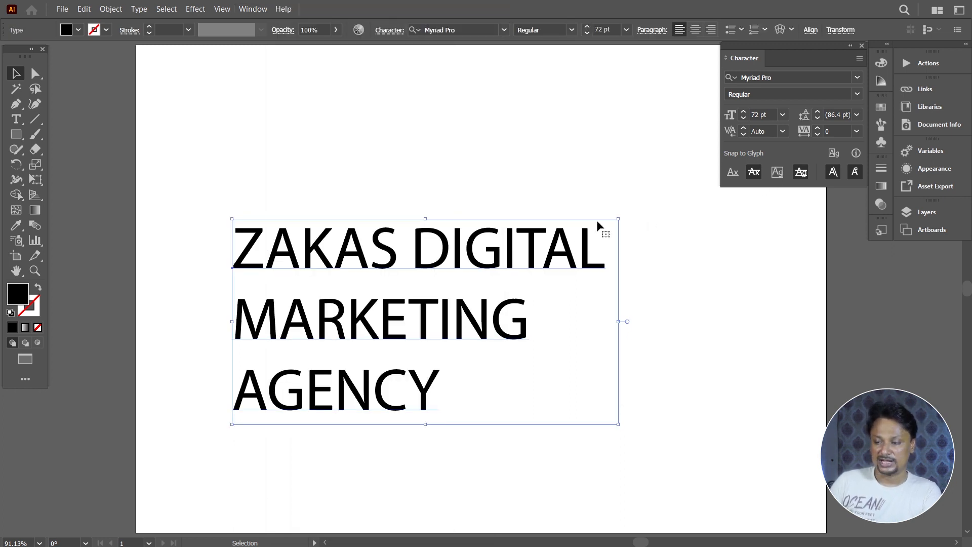
pyautogui.click(861, 45)
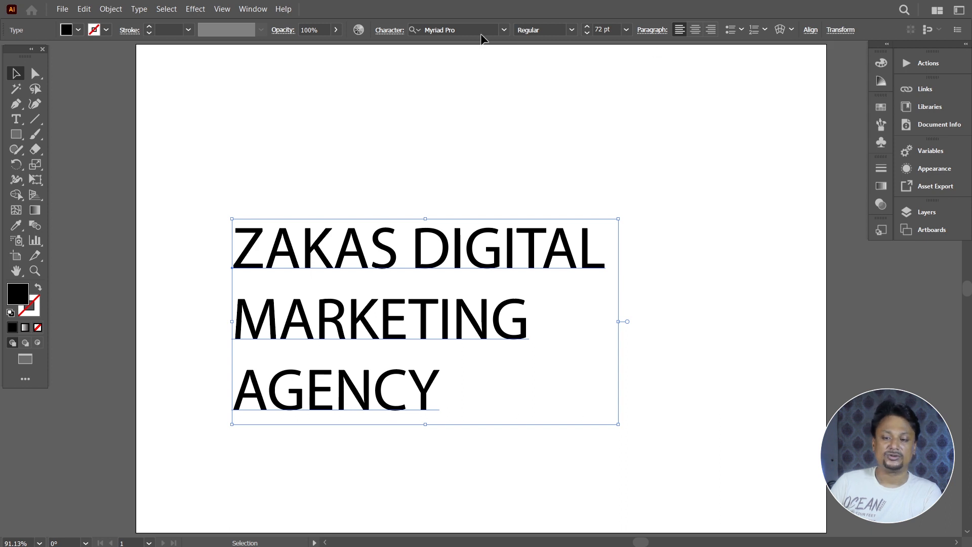
# - Widen the text block's line spacing by raising its leading from Auto to 117 pt
pyautogui.click(389, 31)
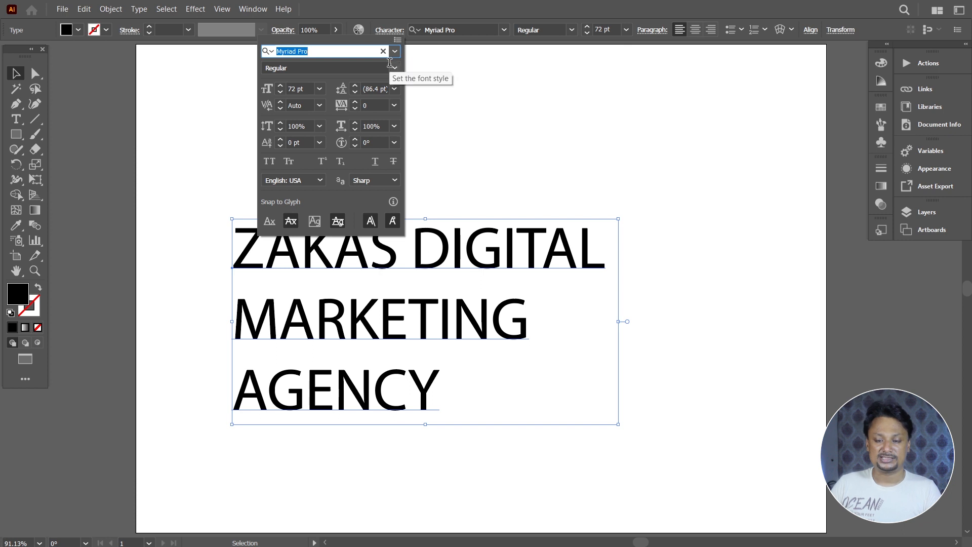
pyautogui.click(394, 90)
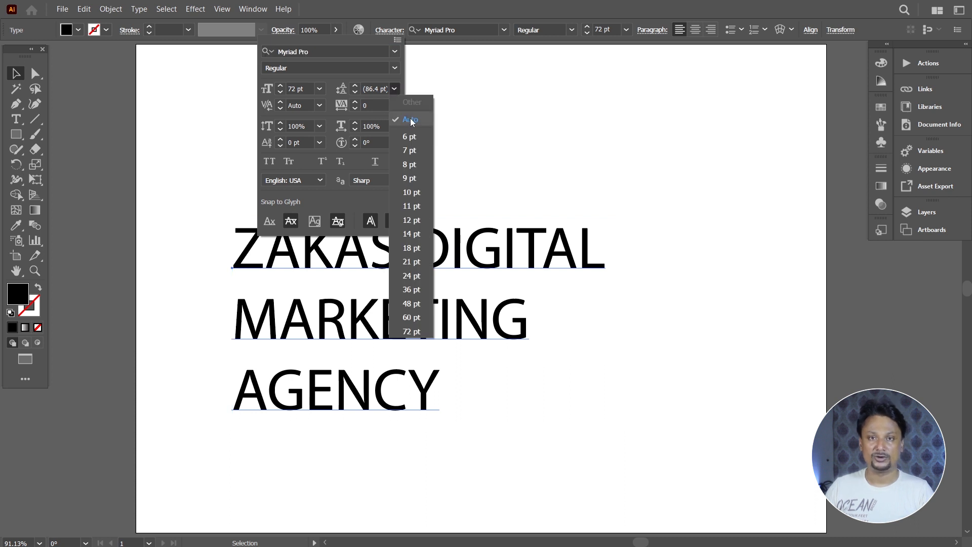
pyautogui.click(357, 77)
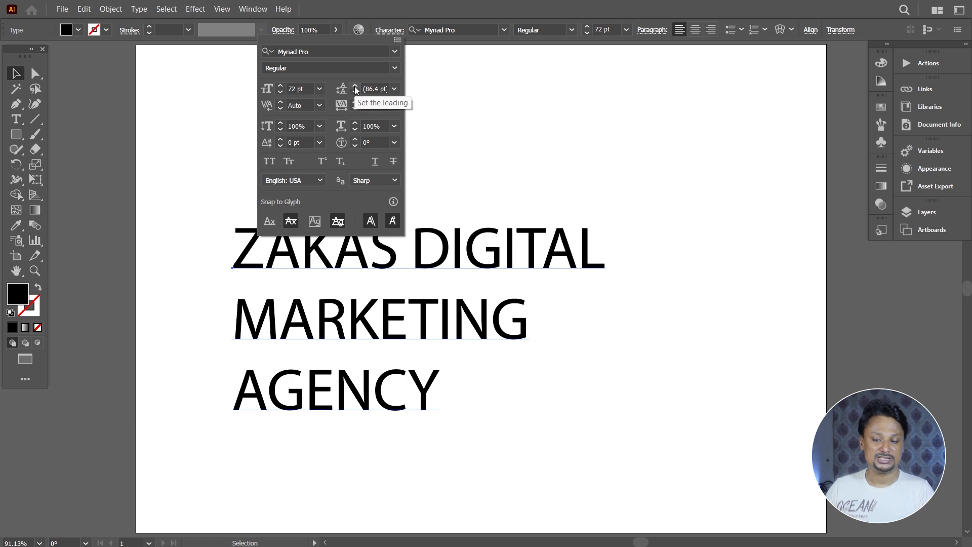
pyautogui.click(356, 86)
pyautogui.click(355, 86)
pyautogui.click(355, 87)
pyautogui.click(355, 87)
pyautogui.click(355, 87)
pyautogui.click(356, 87)
pyautogui.click(356, 87)
pyautogui.click(355, 87)
pyautogui.click(355, 87)
pyautogui.click(355, 87)
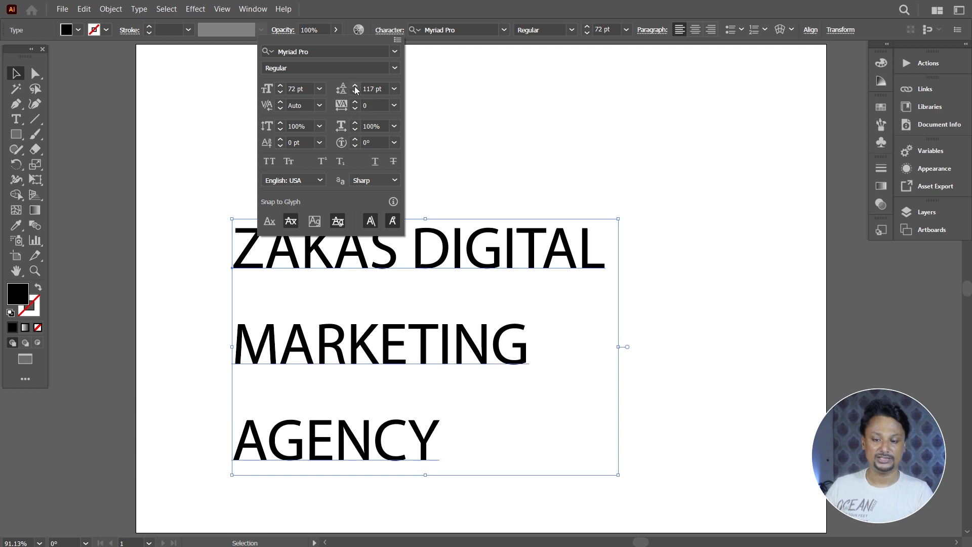
pyautogui.click(355, 87)
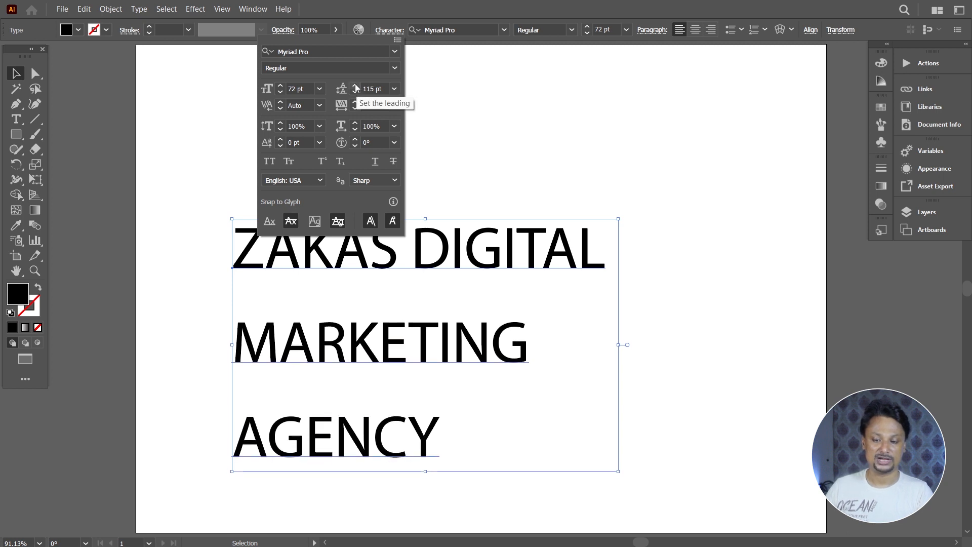
# - Set the text block's leading to the 72 pt preset and then to a custom 120 pt
pyautogui.click(394, 90)
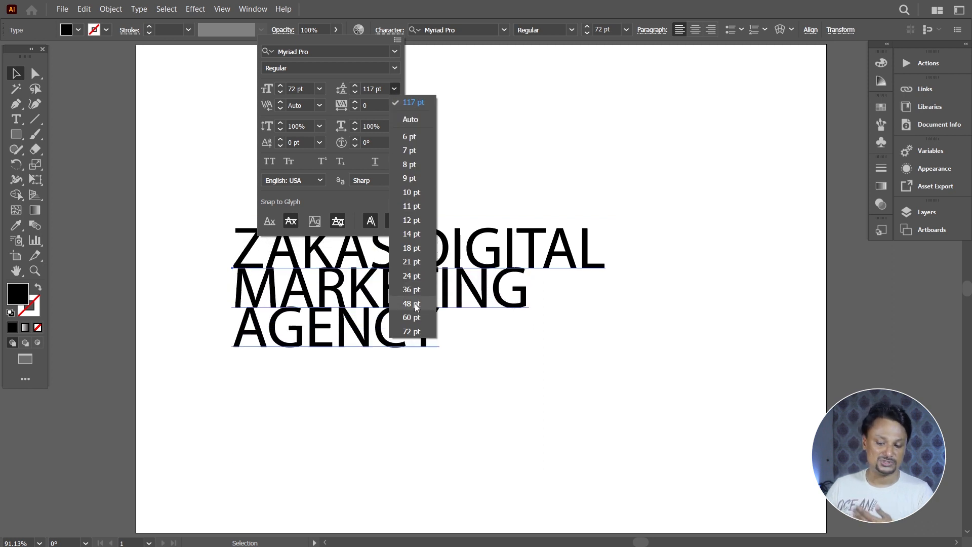
pyautogui.click(416, 330)
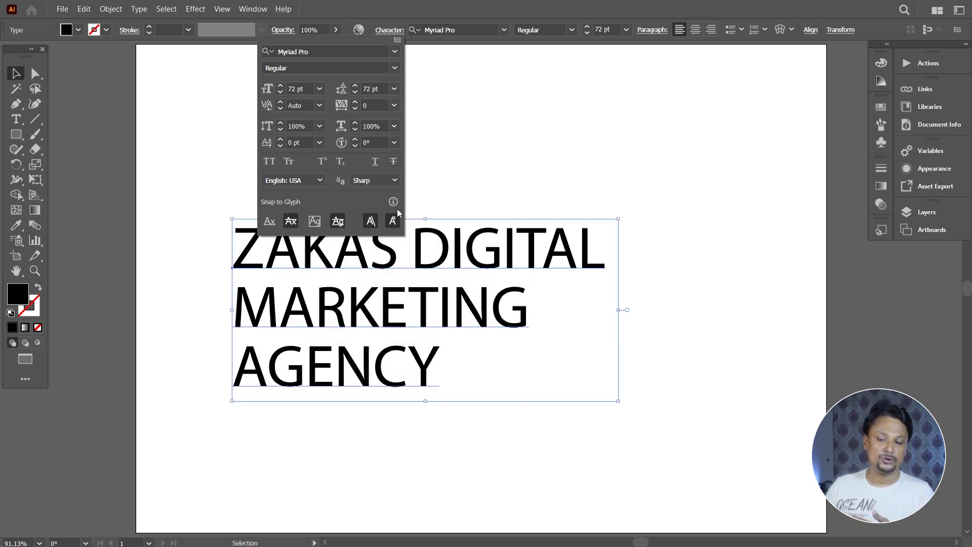
pyautogui.click(383, 89)
pyautogui.moveTo(382, 89); pyautogui.dragTo(353, 105)
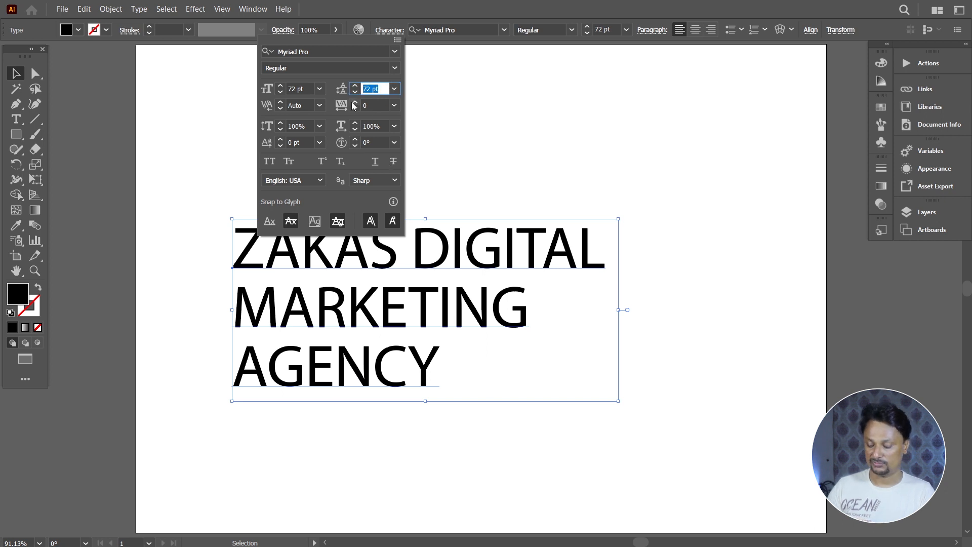
pyautogui.write('120')
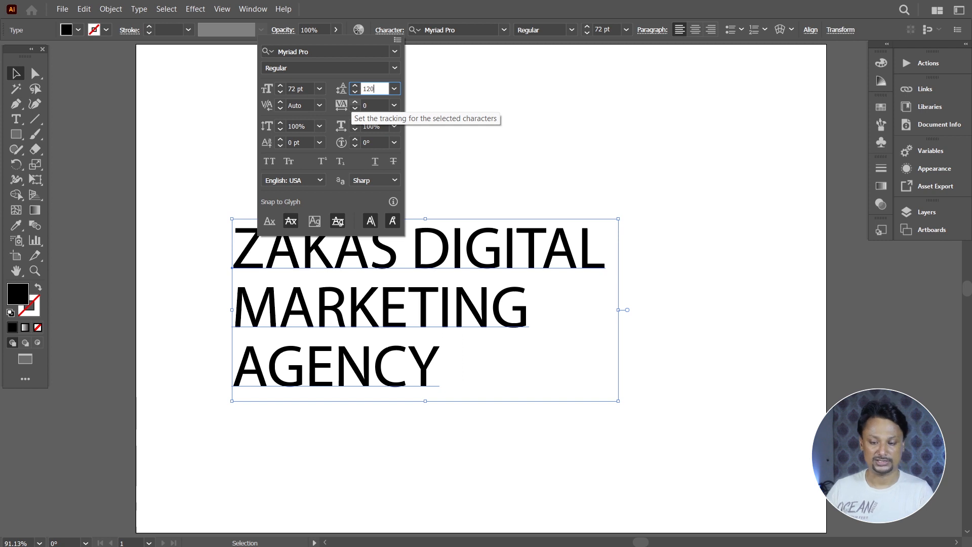
pyautogui.press('Tab')
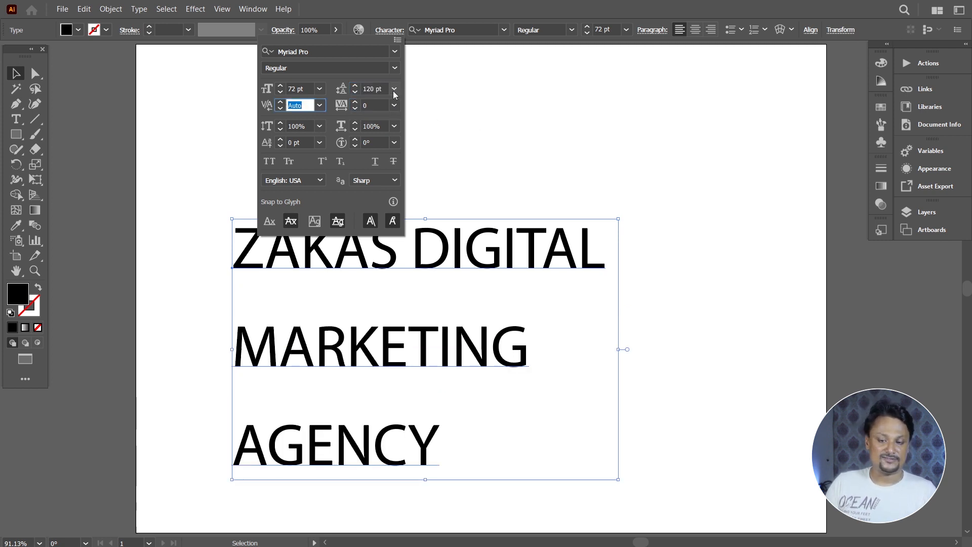
# - Lower the text block's leading to 116 pt and reset it to Auto
pyautogui.click(355, 92)
pyautogui.click(354, 92)
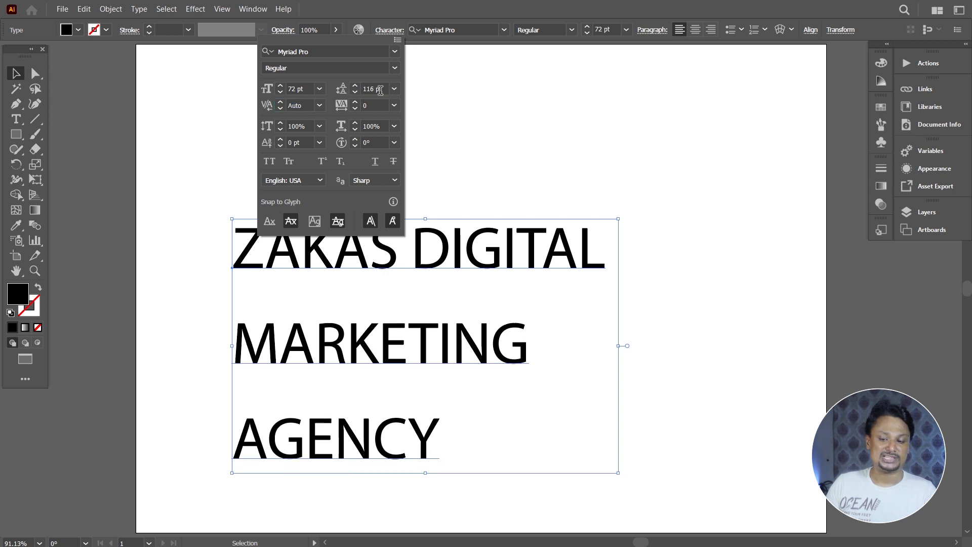
pyautogui.click(396, 91)
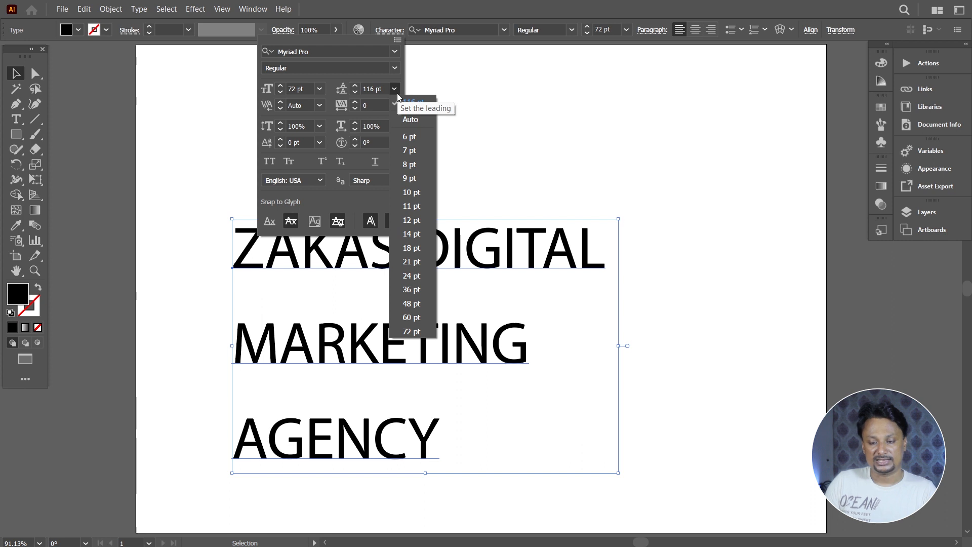
pyautogui.click(409, 120)
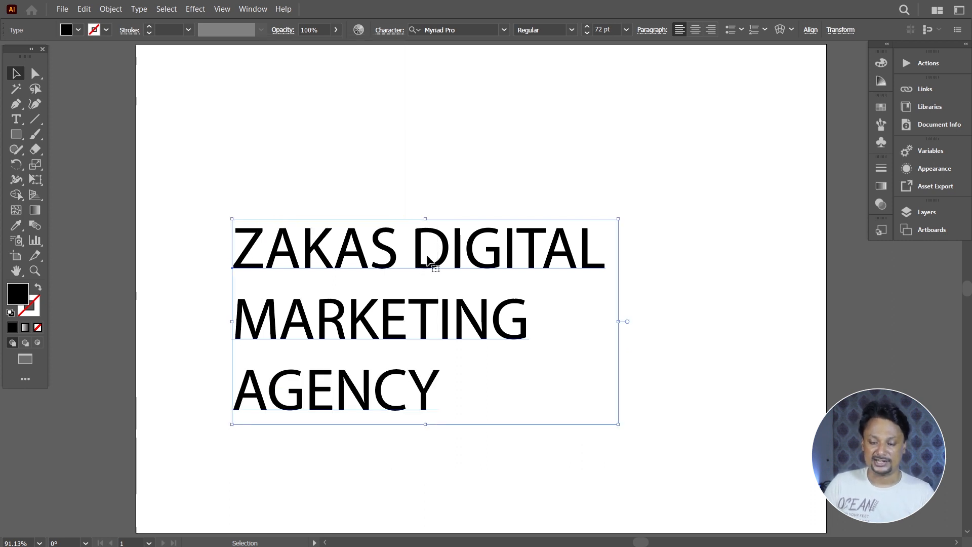
# - Review the leading presets again, keeping Auto, and move the three-line text block lower on the artboard
pyautogui.moveTo(429, 257); pyautogui.dragTo(428, 243)
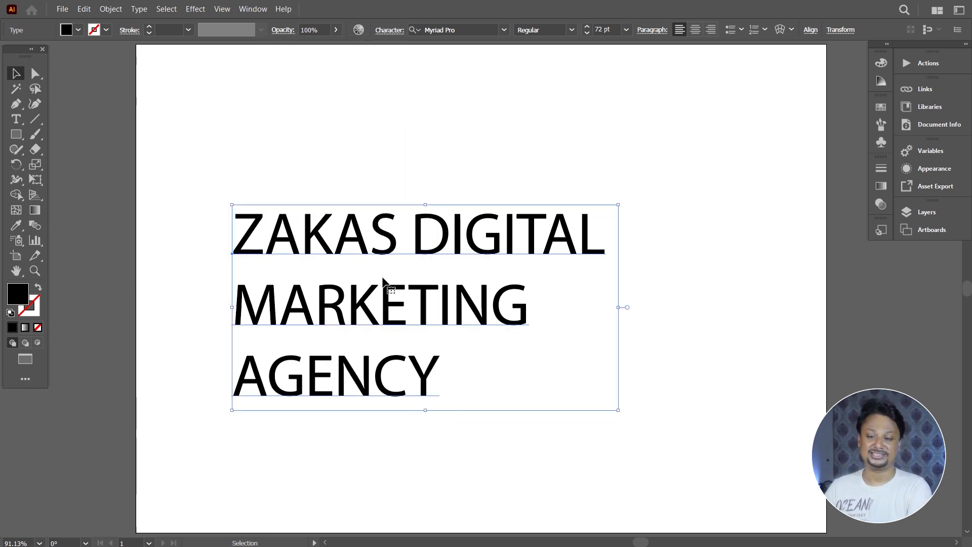
pyautogui.click(394, 32)
pyautogui.click(395, 90)
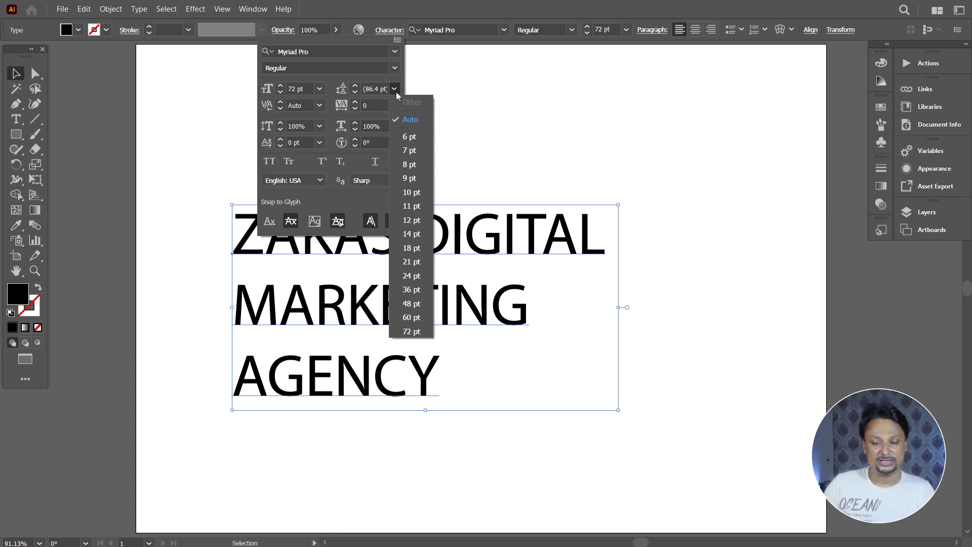
pyautogui.click(378, 81)
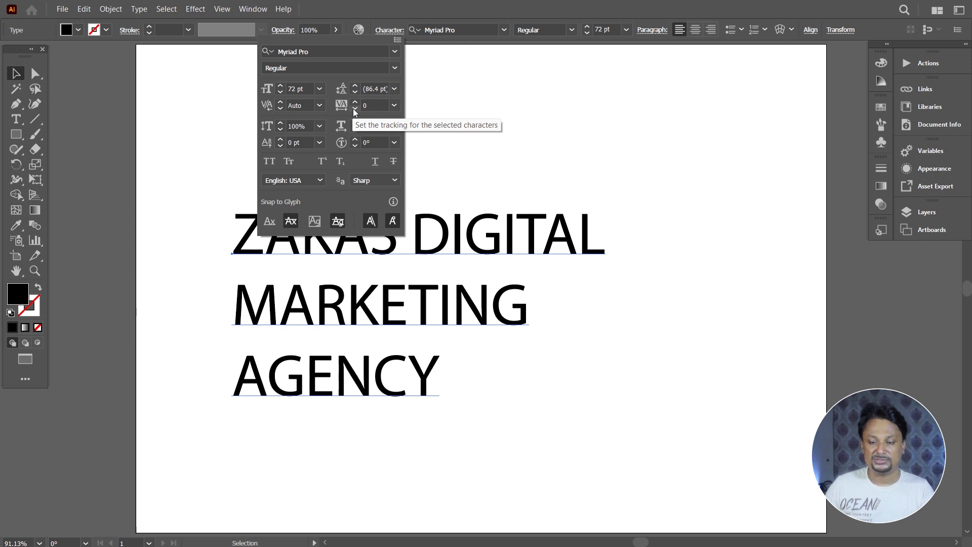
pyautogui.click(476, 133)
pyautogui.moveTo(486, 230); pyautogui.dragTo(489, 283)
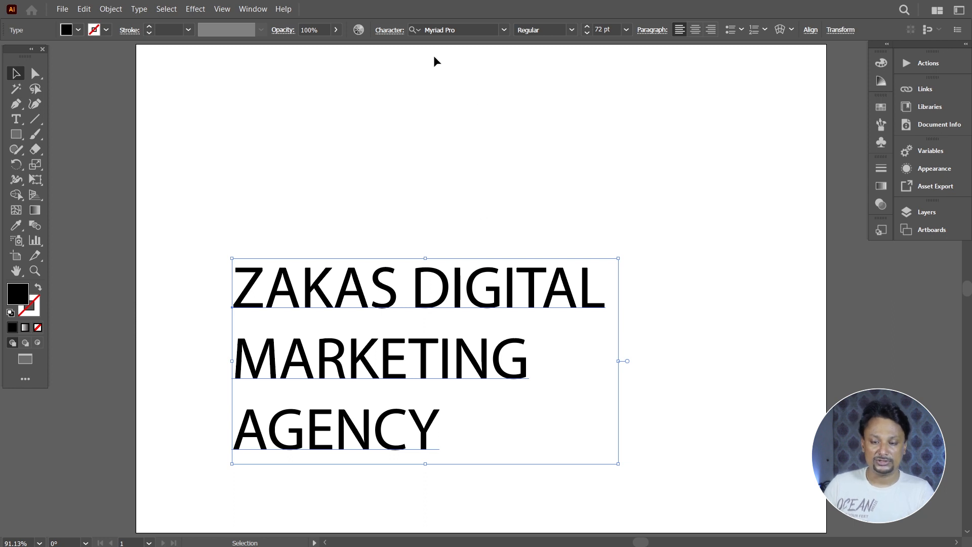
# - Try wider letter spacing on the text block by raising its tracking to 61, and reduce it to 4
pyautogui.click(389, 30)
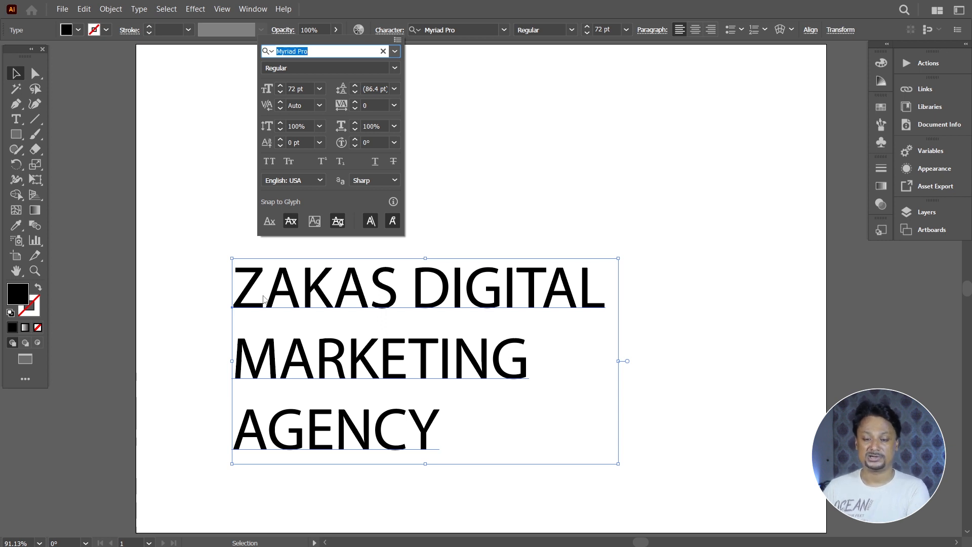
pyautogui.click(355, 102)
pyautogui.moveTo(355, 103); pyautogui.dragTo(354, 102)
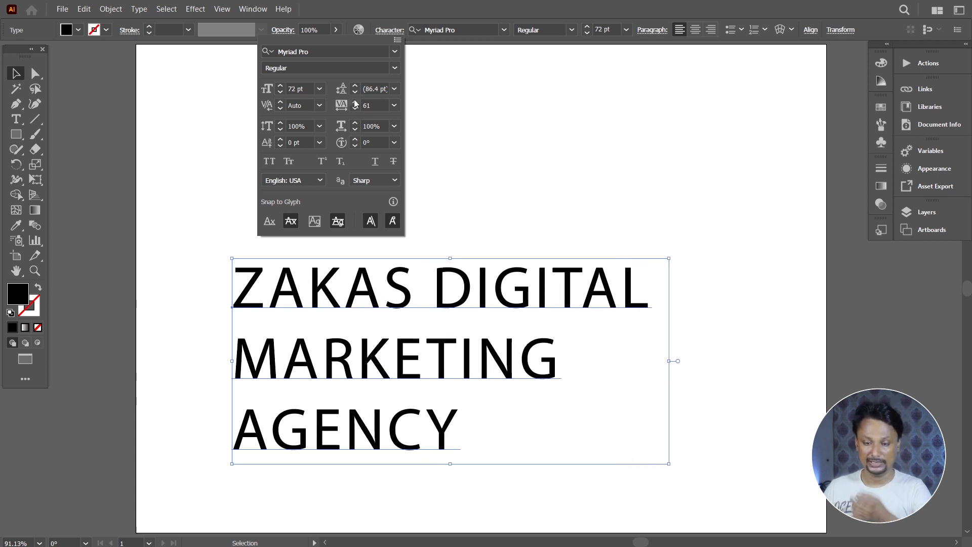
pyautogui.moveTo(355, 108); pyautogui.dragTo(354, 109)
pyautogui.click(355, 103)
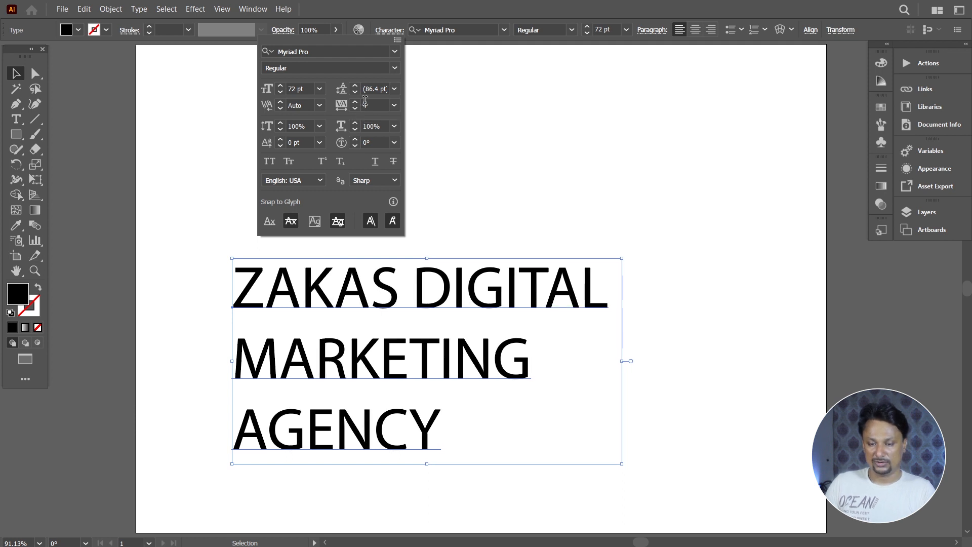
# - Preview the 200 tracking preset on the text block, set its tracking to 0 and deselect it
pyautogui.click(394, 107)
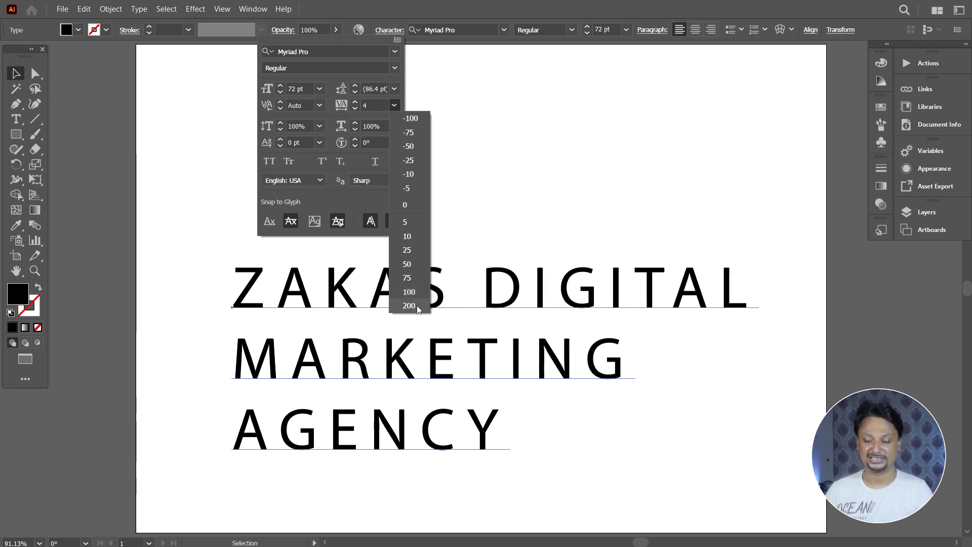
pyautogui.click(404, 206)
pyautogui.click(570, 206)
pyautogui.click(570, 206)
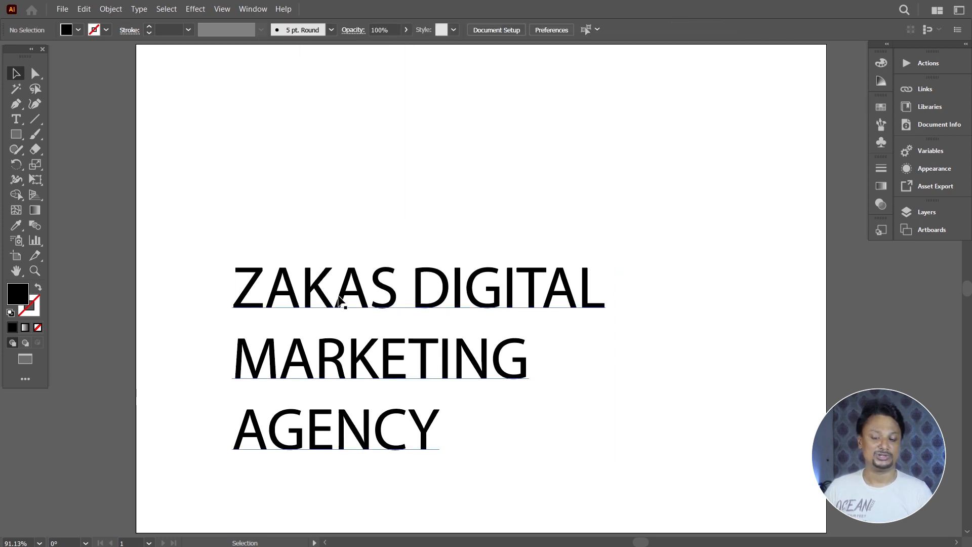
# - Move the three-line text block down to the artboard's lower edge and add the point text "ZAKAS" above it
pyautogui.moveTo(364, 289); pyautogui.dragTo(365, 371)
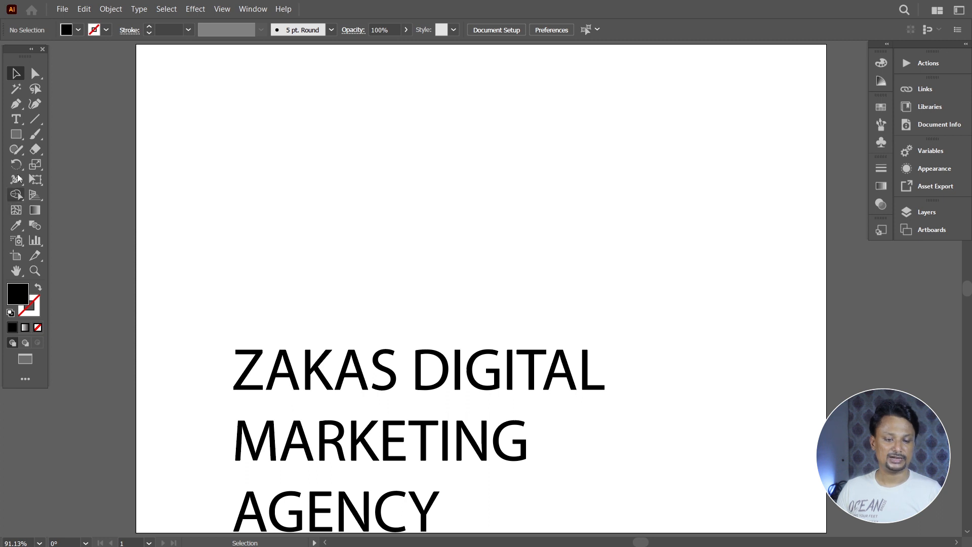
pyautogui.click(16, 119)
pyautogui.click(270, 232)
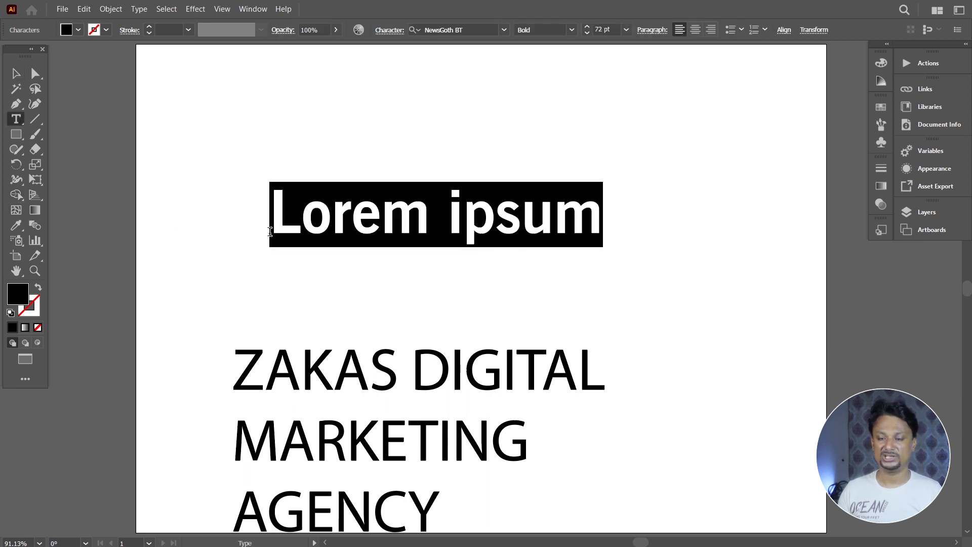
pyautogui.write('zakas')
pyautogui.press('BackSpace')
pyautogui.press('BackSpace')
pyautogui.press('BackSpace')
pyautogui.press('BackSpace')
pyautogui.press('BackSpace')
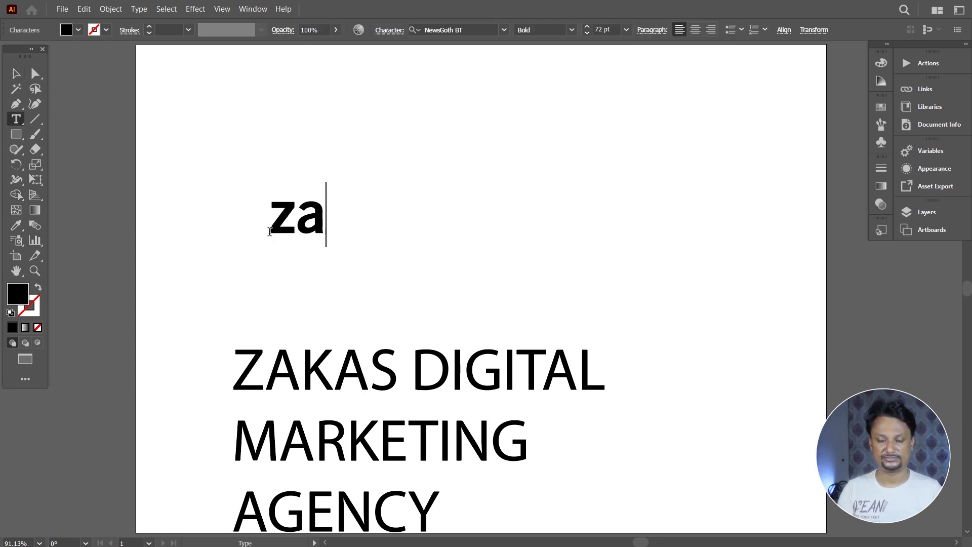
pyautogui.write('ZAKAS')
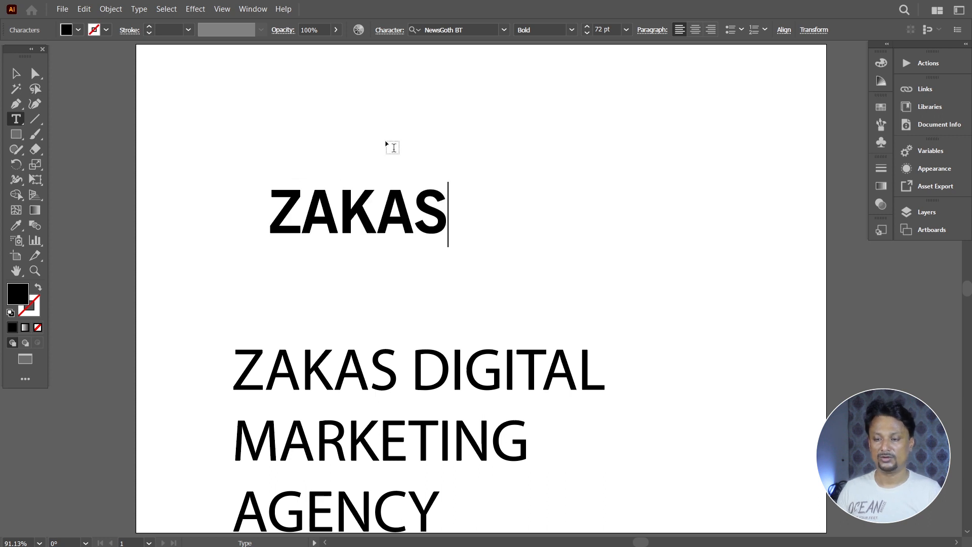
# - Look through the new text's font styles and font filters, and turn off the favorites filter in the font list
pyautogui.click(572, 30)
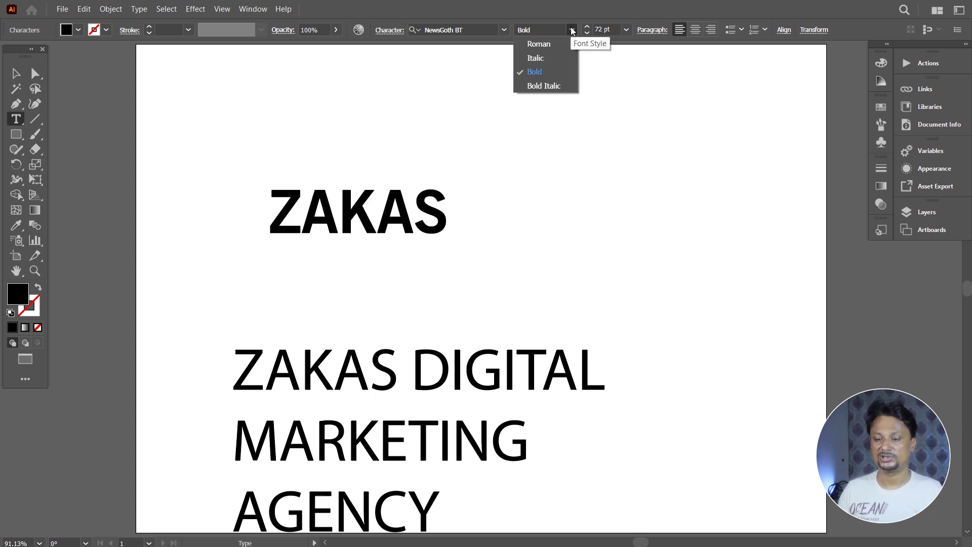
pyautogui.click(504, 29)
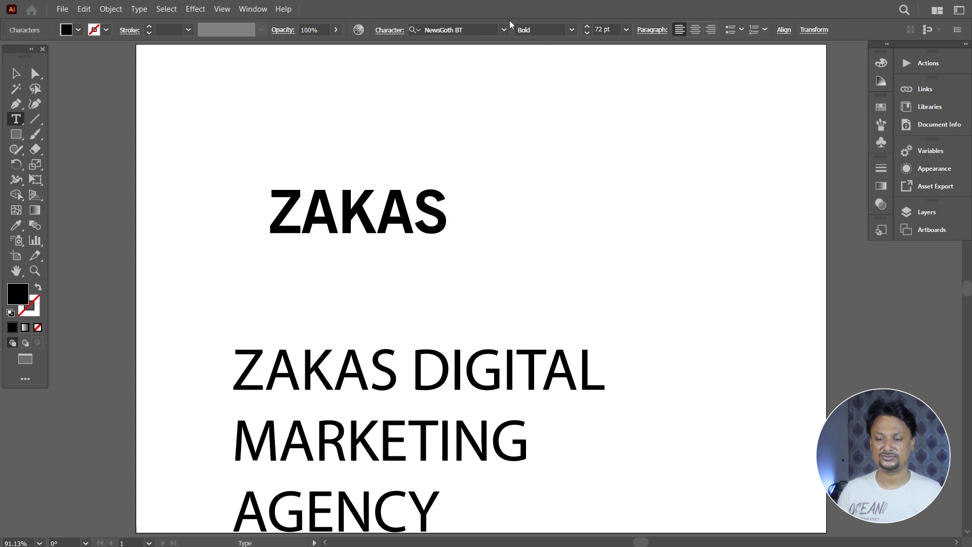
pyautogui.click(504, 30)
pyautogui.click(445, 71)
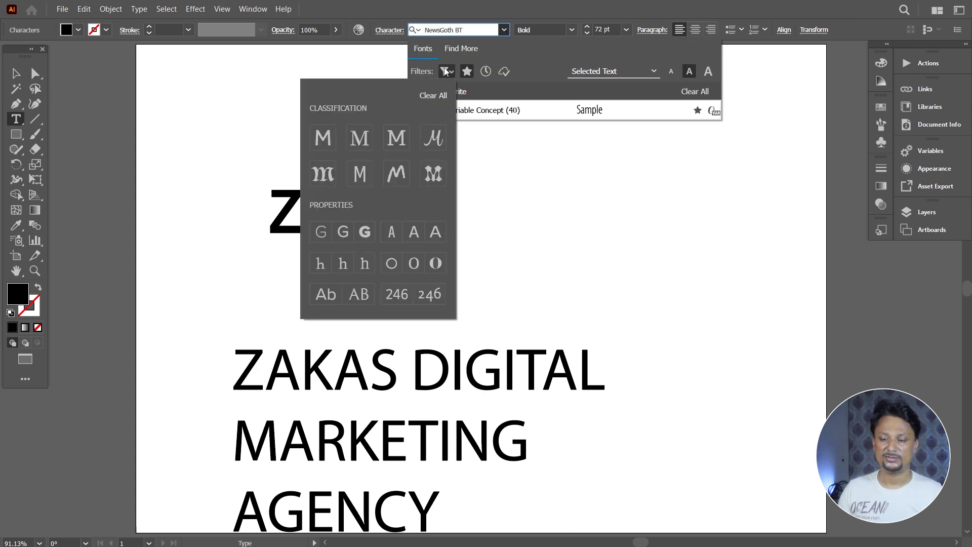
pyautogui.click(446, 72)
pyautogui.click(466, 72)
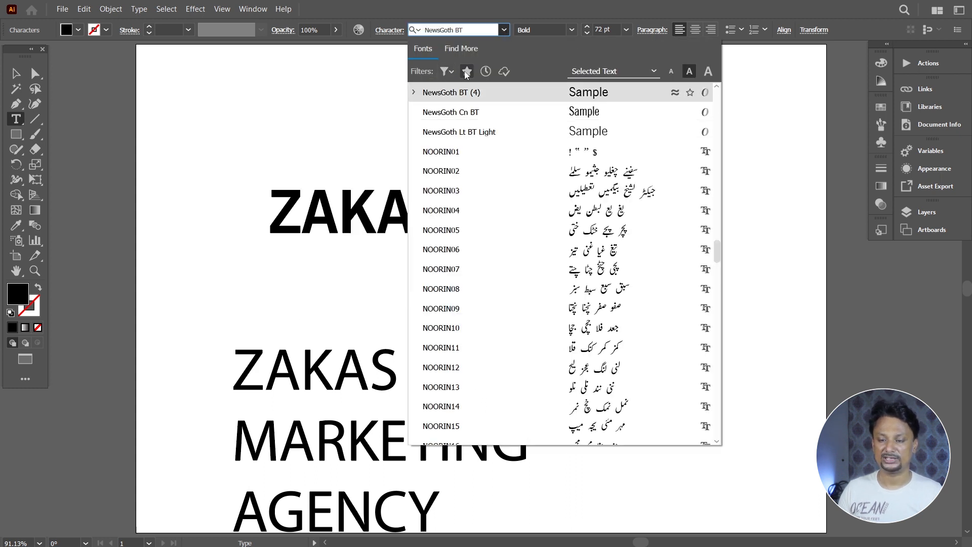
pyautogui.click(466, 72)
pyautogui.click(466, 72)
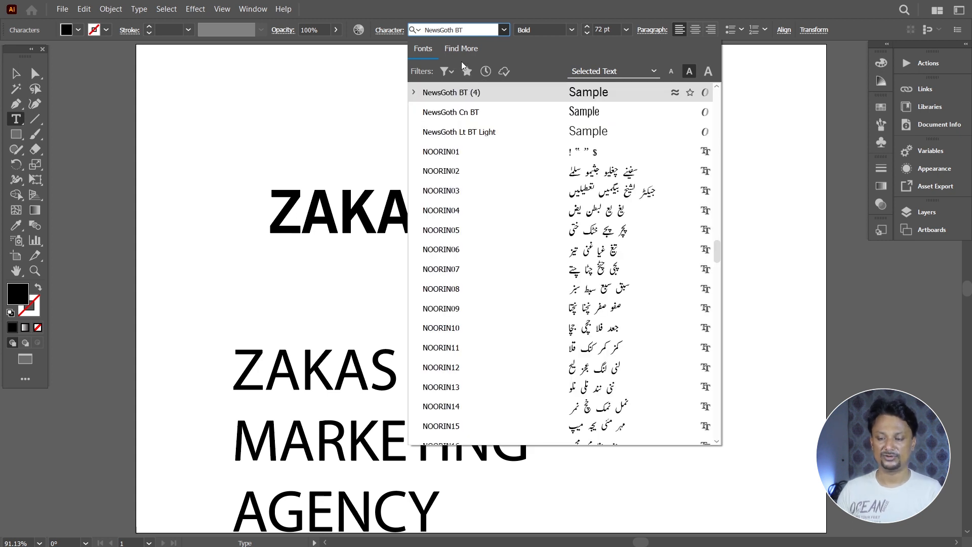
# - Search the fonts for "Myr" and choose Myriad Variable Concept Bold as the font for the new text
pyautogui.click(471, 28)
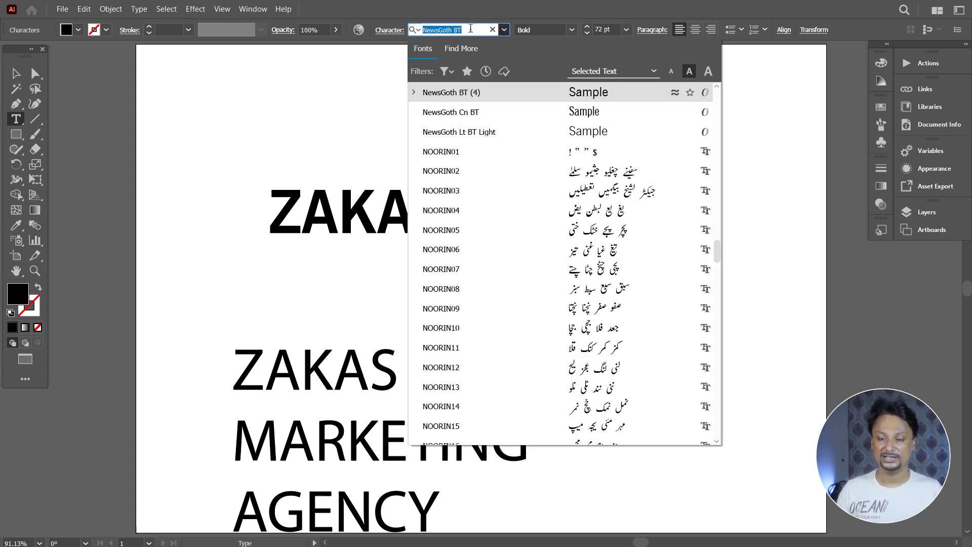
pyautogui.write('my')
pyautogui.press('BackSpace')
pyautogui.press('BackSpace')
pyautogui.write('Myr')
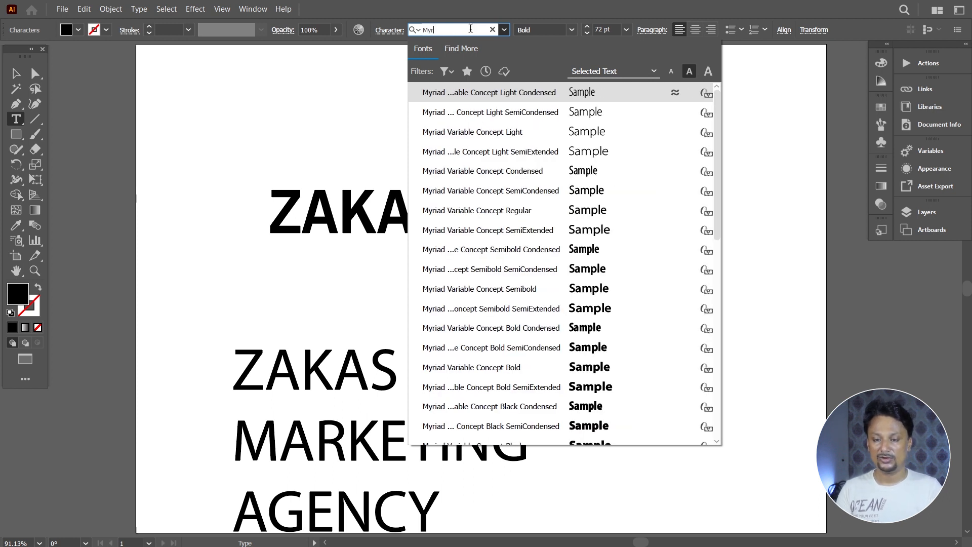
pyautogui.write('aid')
pyautogui.press('BackSpace')
pyautogui.press('BackSpace')
pyautogui.press('BackSpace')
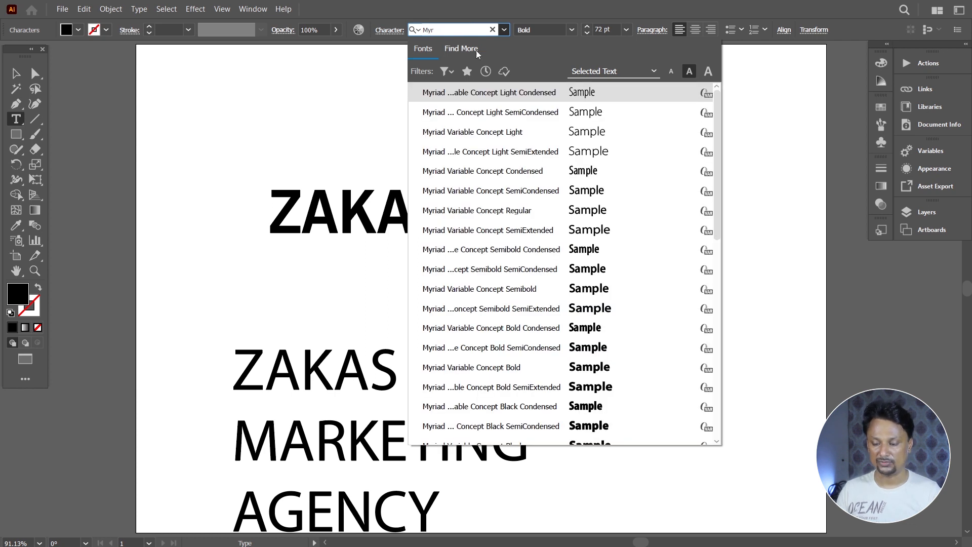
pyautogui.click(491, 373)
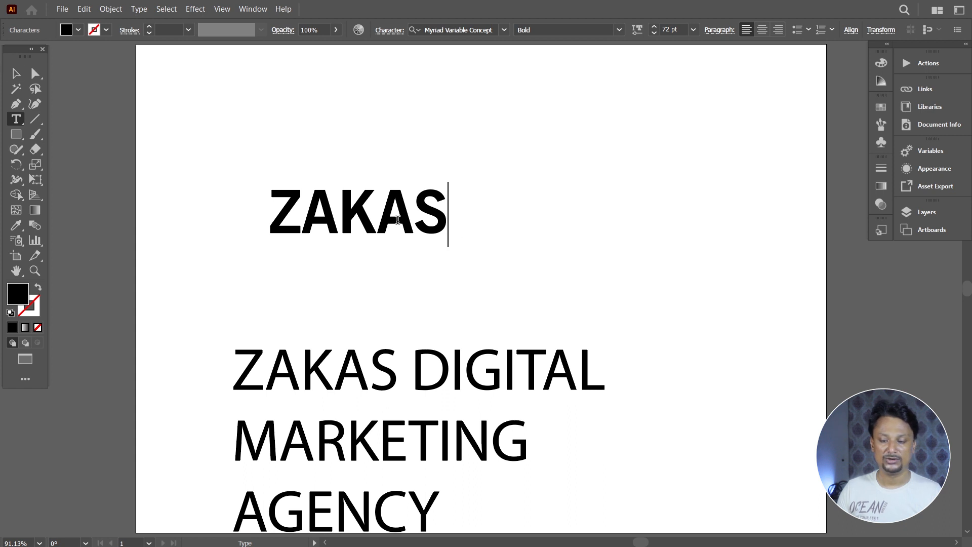
# - Scale the ZAKAS text up to about 125 pt and deselect it
pyautogui.press('Escape')
pyautogui.moveTo(448, 247); pyautogui.dragTo(544, 249)
pyautogui.click(625, 271)
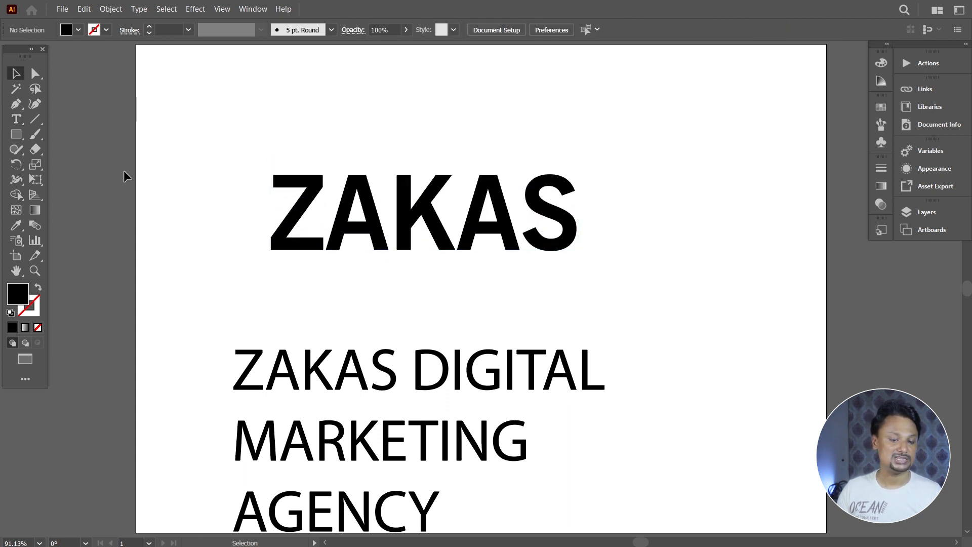
# - Place a copy of the ZAKAS text directly below the original and change its wording to "TRAINING"
pyautogui.moveTo(435, 218); pyautogui.dragTo(433, 276)
pyautogui.doubleClick(428, 281)
pyautogui.write('TRAINING')
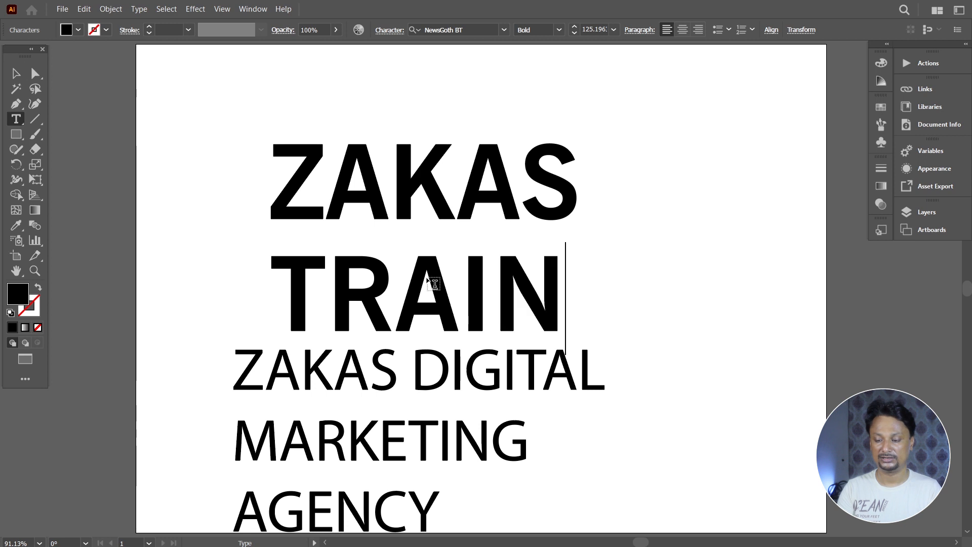
pyautogui.press('Escape')
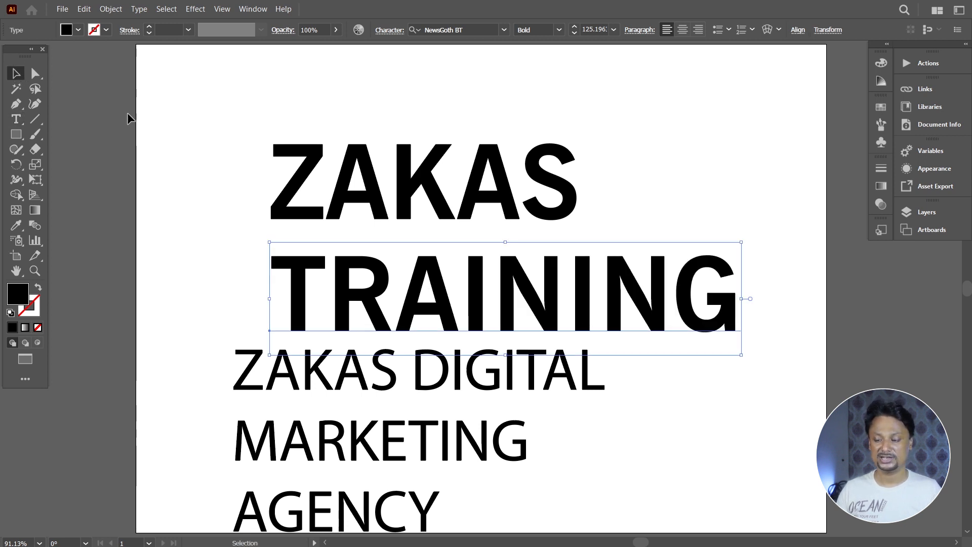
# - Shrink TRAINING to about 51 pt directly beneath ZAKAS and set its font style to Roman
pyautogui.moveTo(737, 349); pyautogui.dragTo(496, 313)
pyautogui.moveTo(427, 279); pyautogui.dragTo(427, 258)
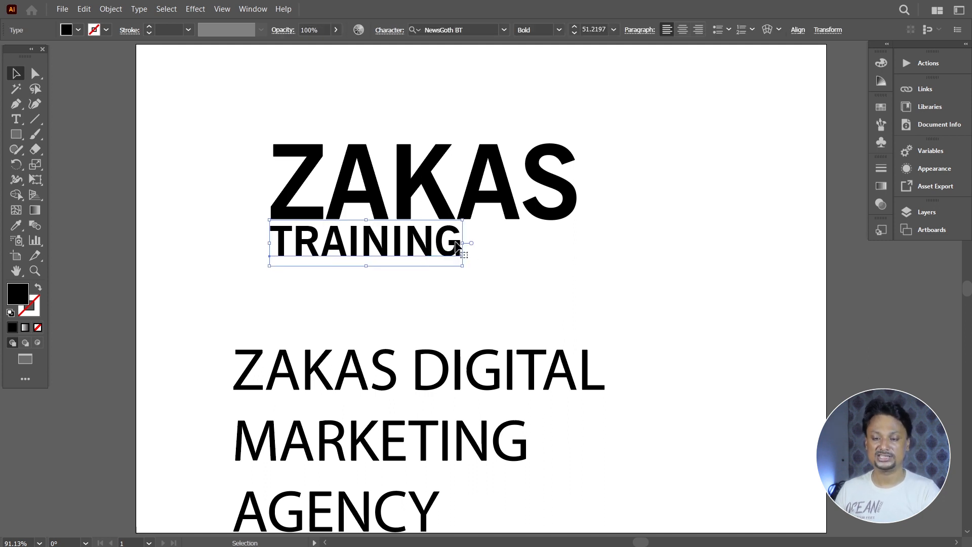
pyautogui.click(559, 30)
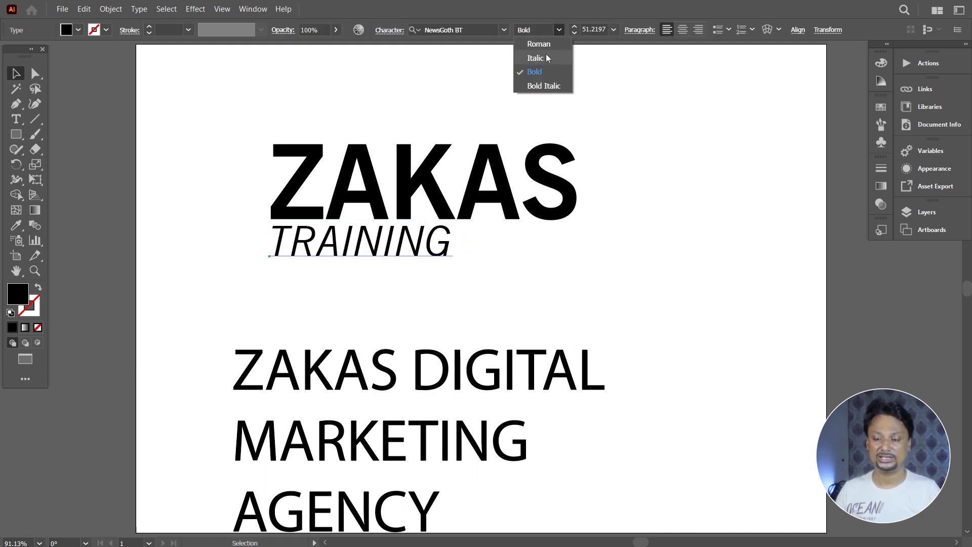
pyautogui.click(541, 47)
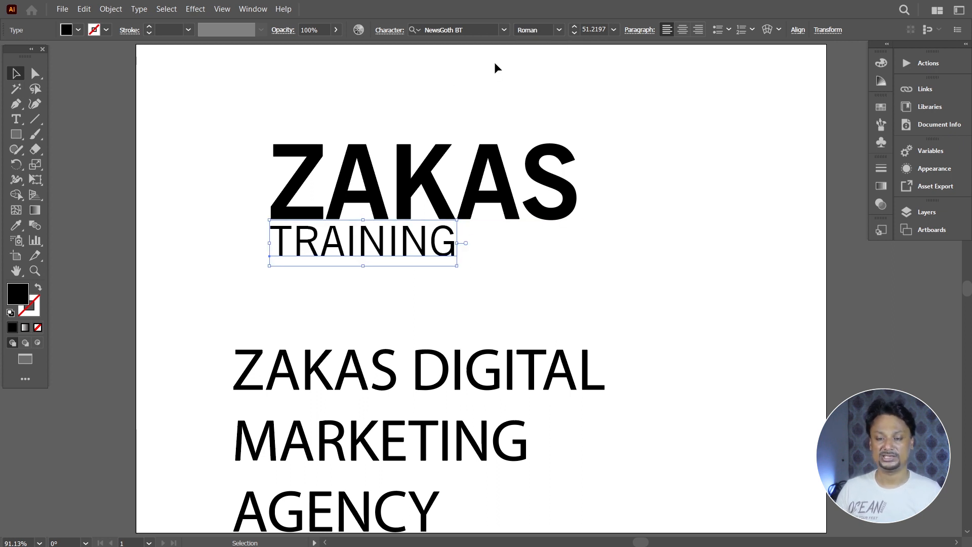
# - Set the tracking of the TRAINING text to 200
pyautogui.click(388, 29)
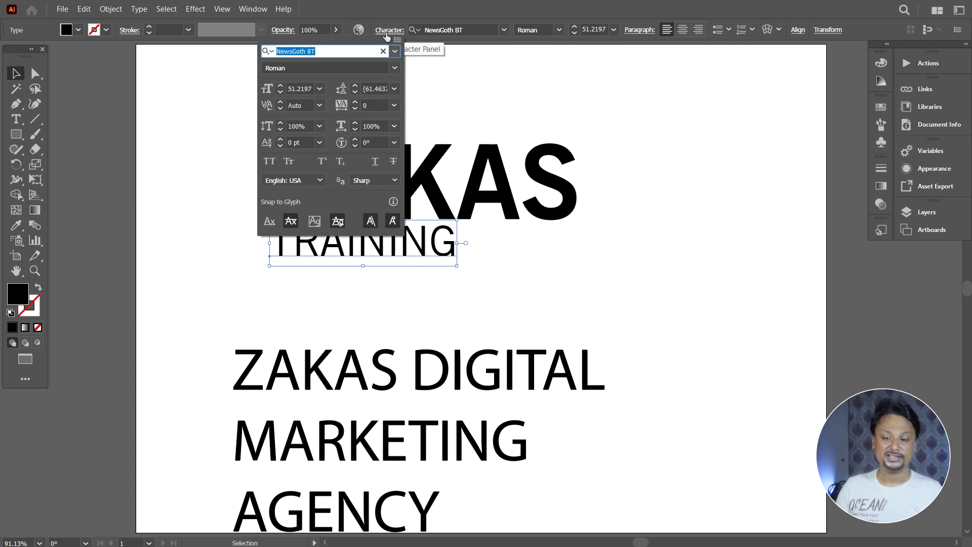
pyautogui.press('Escape')
pyautogui.press('space')
pyautogui.moveTo(445, 96); pyautogui.dragTo(433, 225)
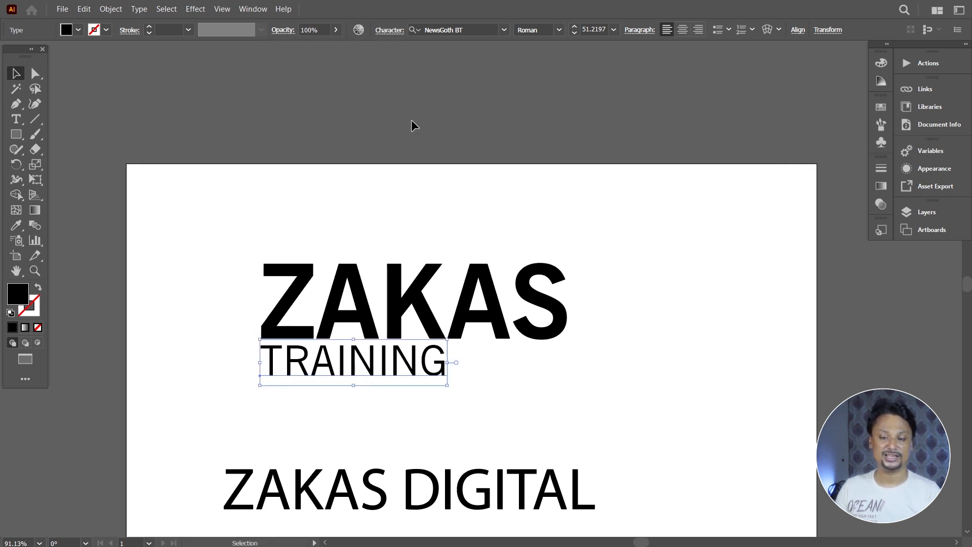
pyautogui.click(390, 31)
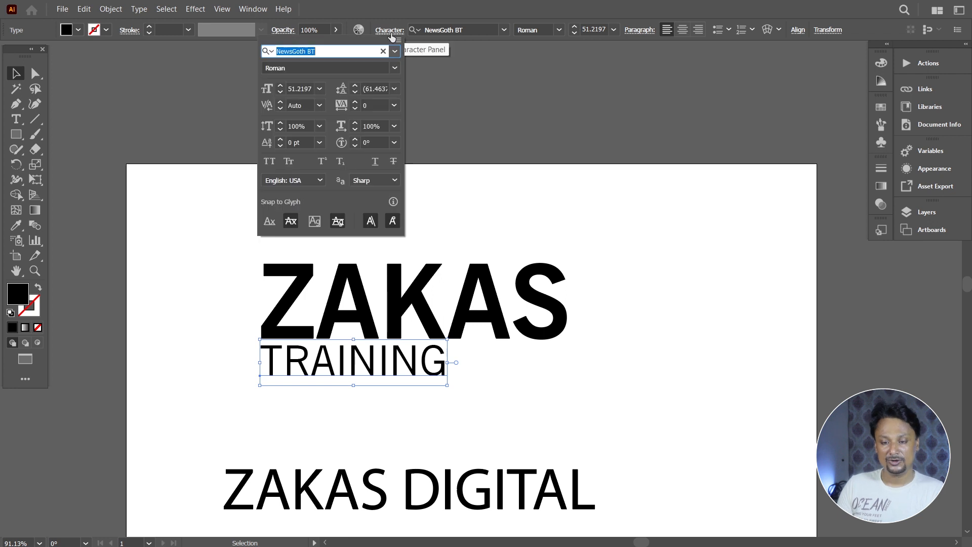
pyautogui.click(394, 105)
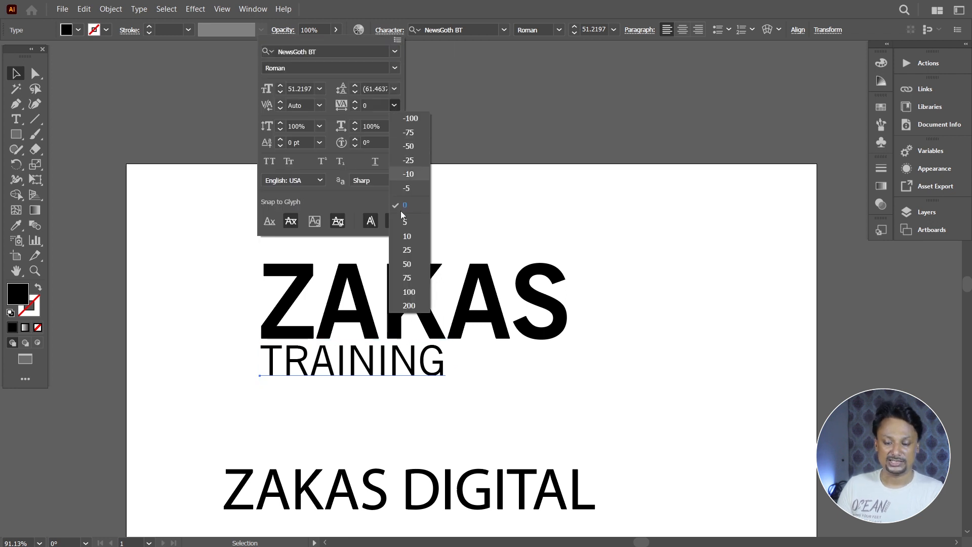
pyautogui.click(417, 308)
pyautogui.click(592, 373)
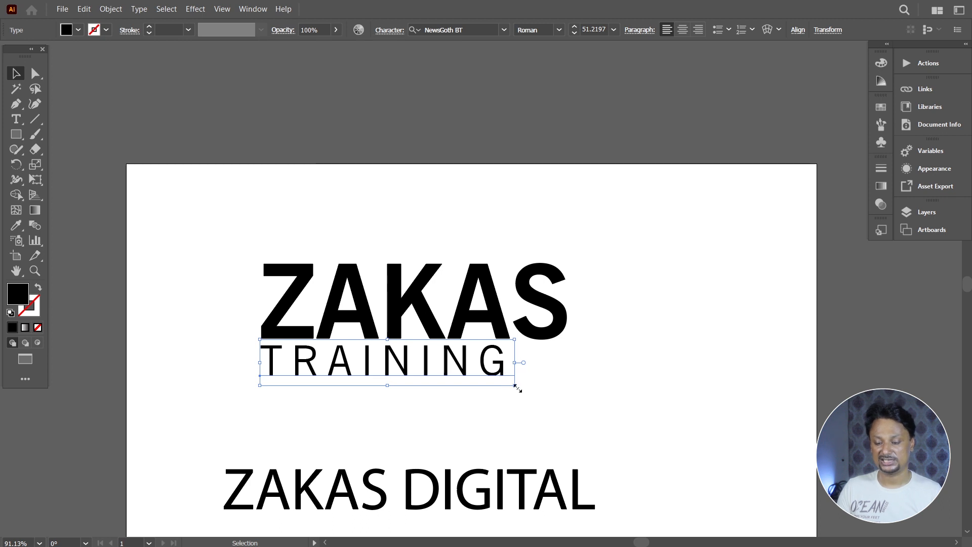
# - Enlarge the TRAINING text until it spans nearly the full width of ZAKAS and deselect it
pyautogui.moveTo(516, 386); pyautogui.dragTo(551, 383)
pyautogui.click(614, 384)
pyautogui.click(633, 384)
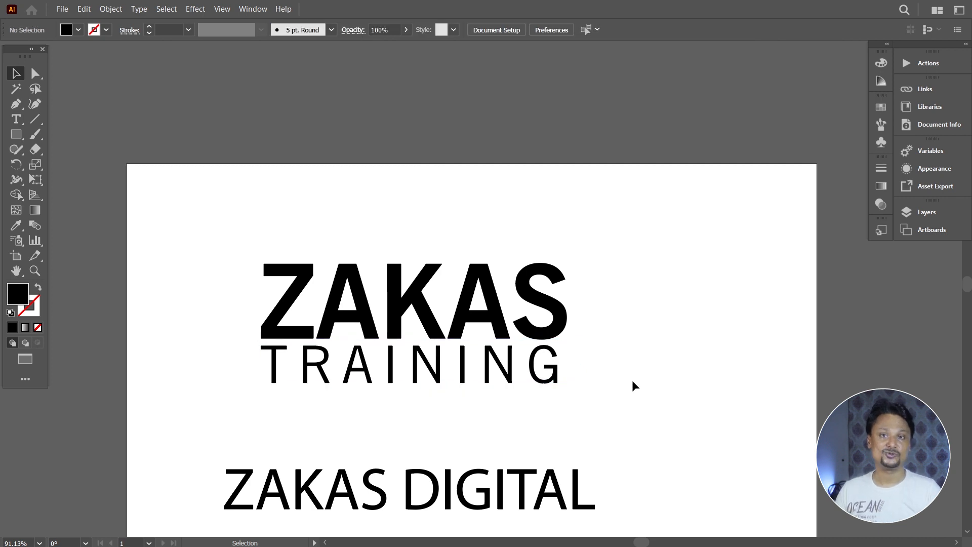
# - Group the ZAKAS and TRAINING texts, ungroup them again and clear the selection
pyautogui.moveTo(213, 264); pyautogui.dragTo(592, 390)
pyautogui.hotkey('ctrl', 'g')
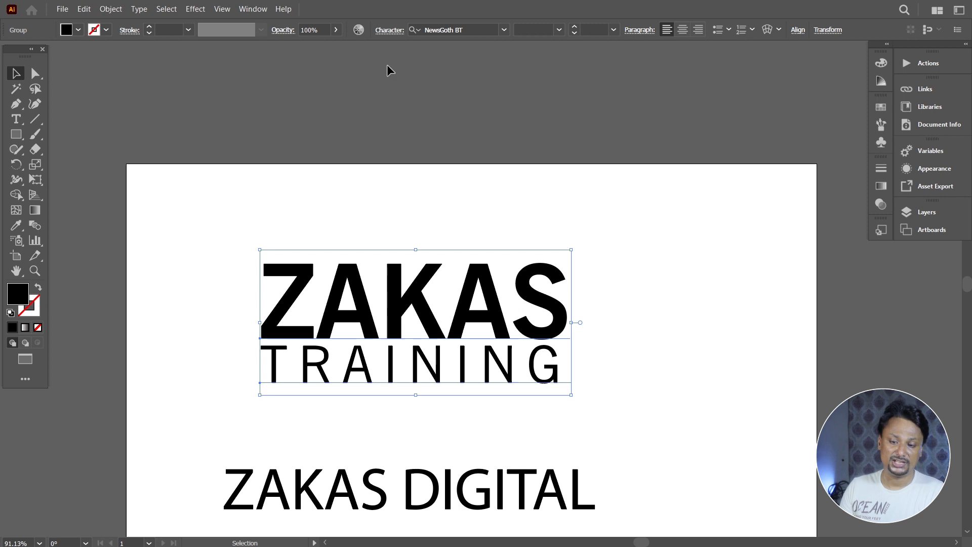
pyautogui.hotkey('ctrl', '0')
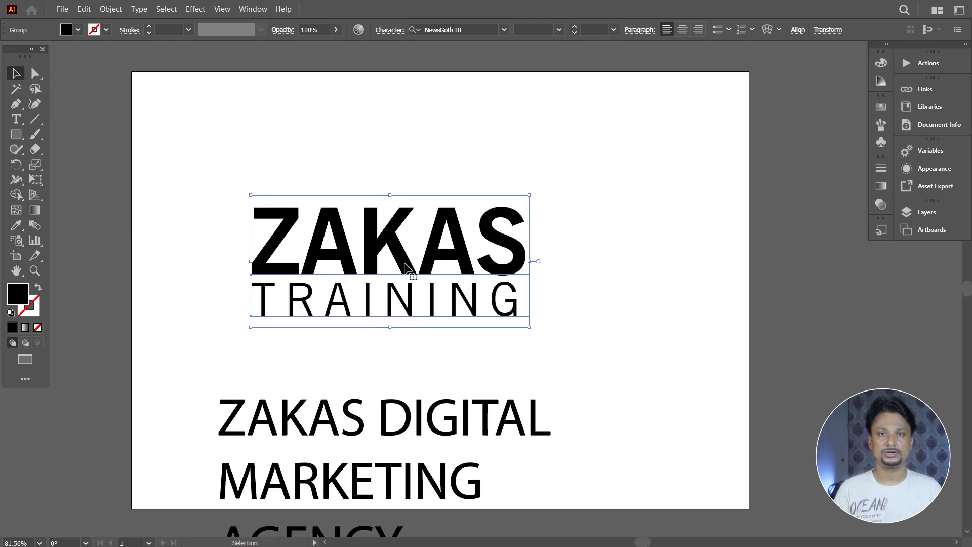
pyautogui.hotkey('ctrl', 'shift', 'g')
pyautogui.hotkey('ctrl', 'shift', 'a')
# - Move ZAKAS and TRAINING down together, and shift the three-line text block down over the artboard's lower edge
pyautogui.moveTo(204, 199); pyautogui.dragTo(537, 327)
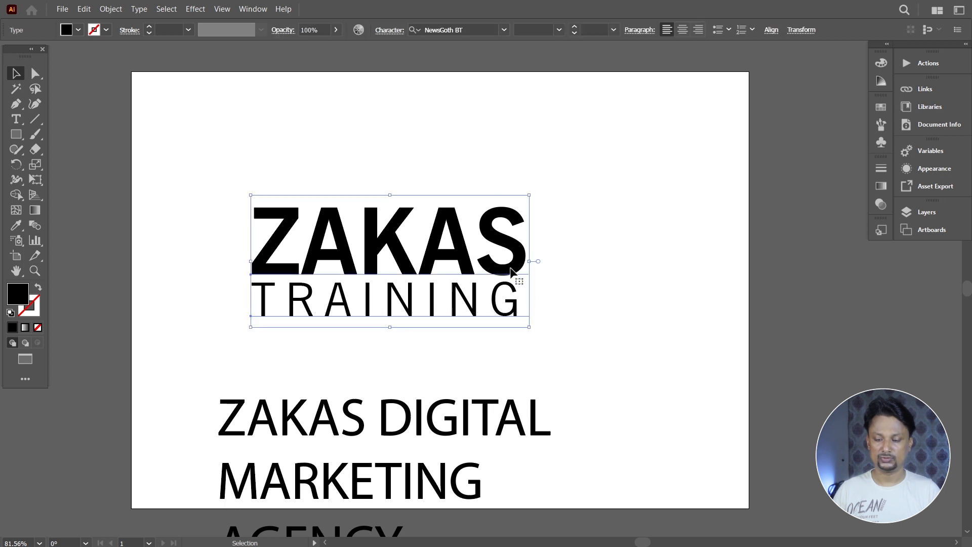
pyautogui.moveTo(519, 253); pyautogui.dragTo(521, 299)
pyautogui.click(572, 313)
pyautogui.moveTo(531, 413); pyautogui.dragTo(531, 494)
pyautogui.click(541, 399)
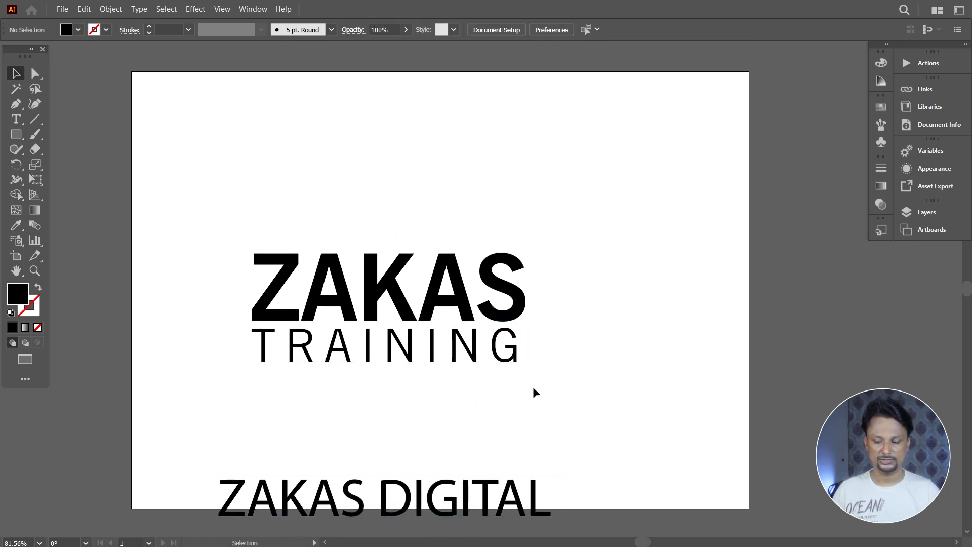
# - Move the TRAINING text down, away from ZAKAS, to just above the three-line text block
pyautogui.scroll(1, 520, 379)
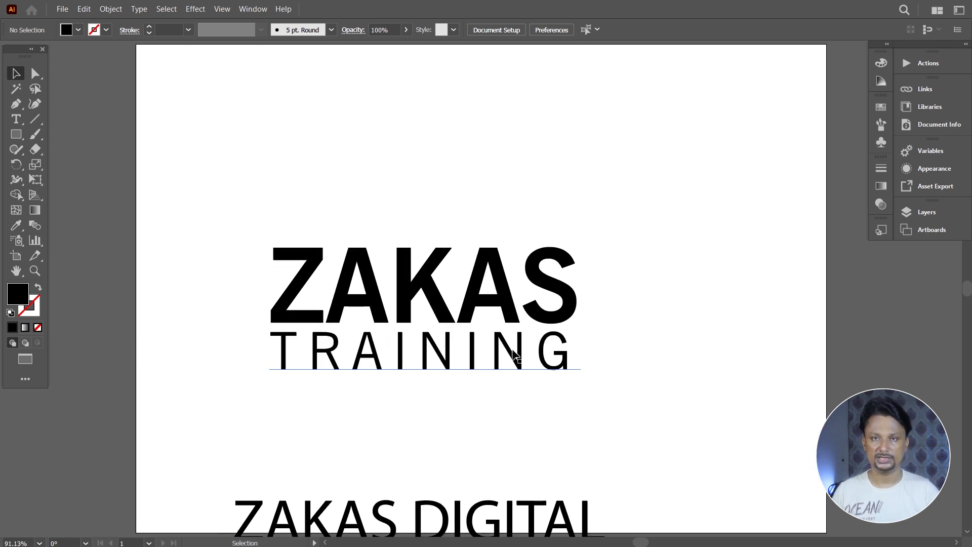
pyautogui.click(506, 313)
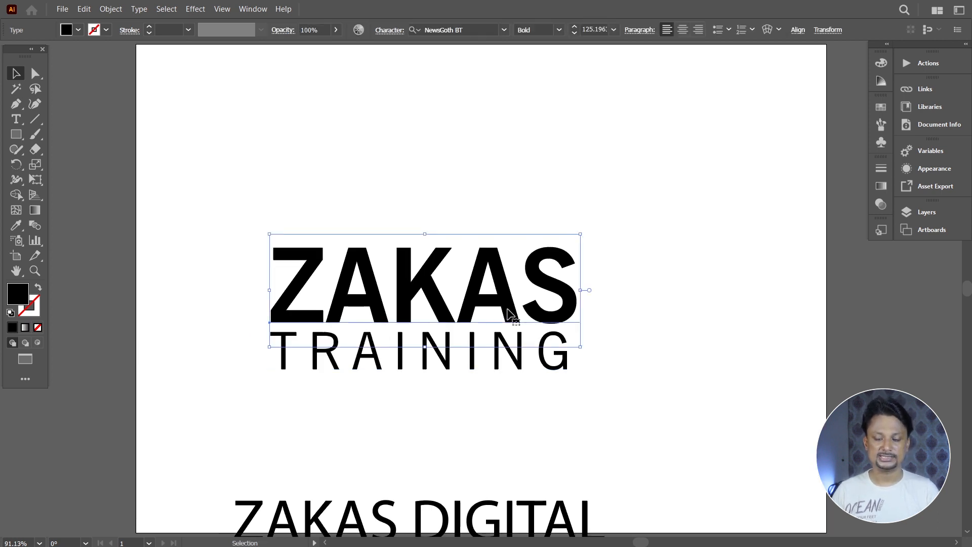
pyautogui.click(516, 365)
pyautogui.moveTo(516, 366); pyautogui.dragTo(517, 446)
# - Increase the kerning between the Z and first A of the ZAKAS text to 18
pyautogui.click(321, 315)
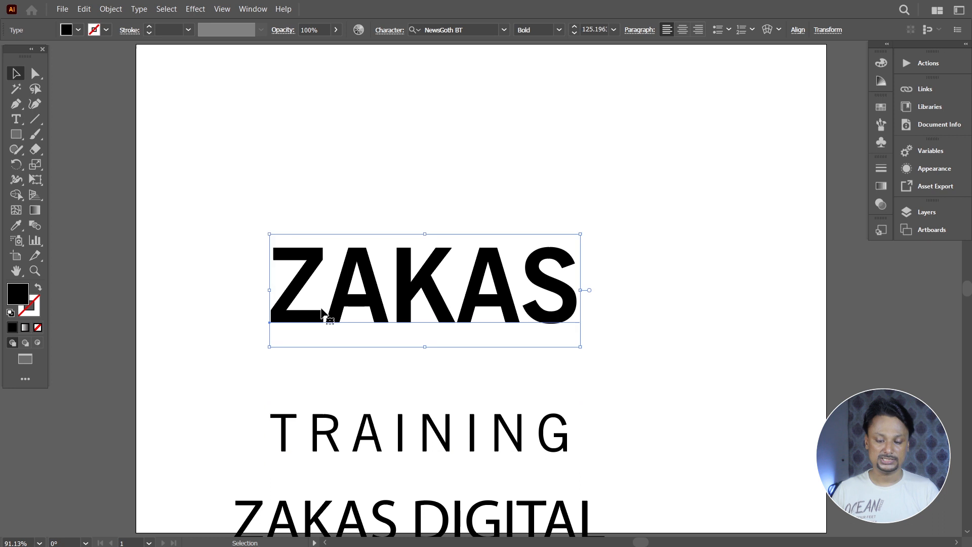
pyautogui.click(16, 118)
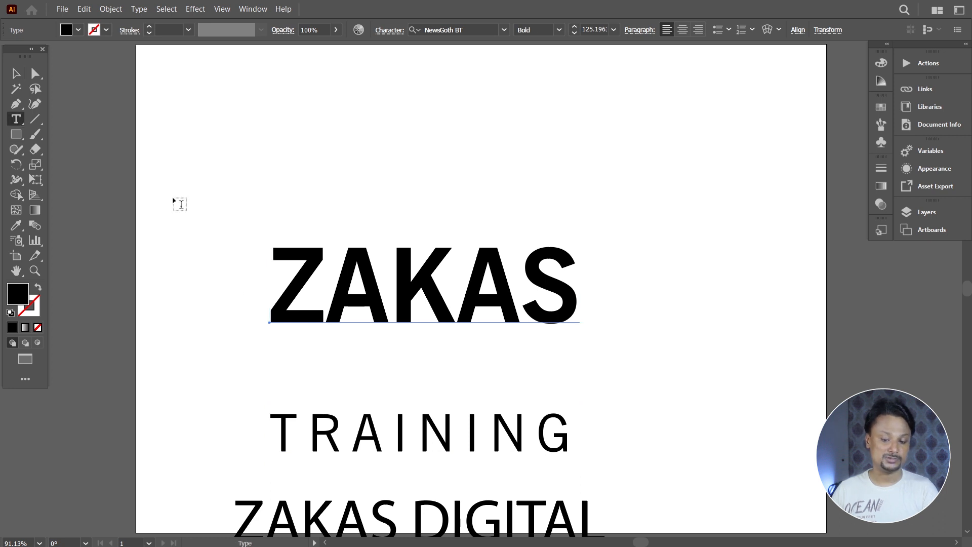
pyautogui.click(329, 285)
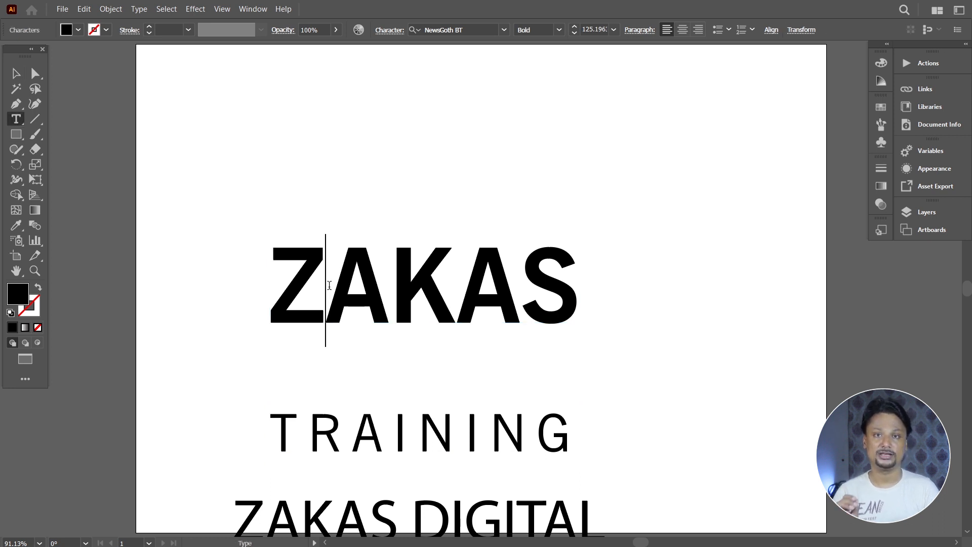
pyautogui.click(382, 31)
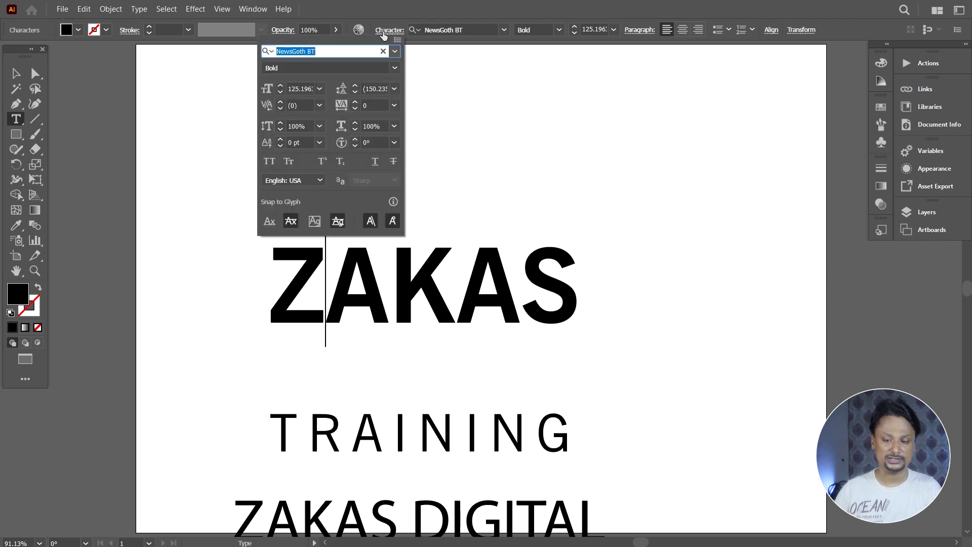
pyautogui.click(281, 101)
pyautogui.click(281, 102)
pyautogui.click(280, 102)
pyautogui.click(280, 101)
pyautogui.click(280, 101)
pyautogui.click(281, 101)
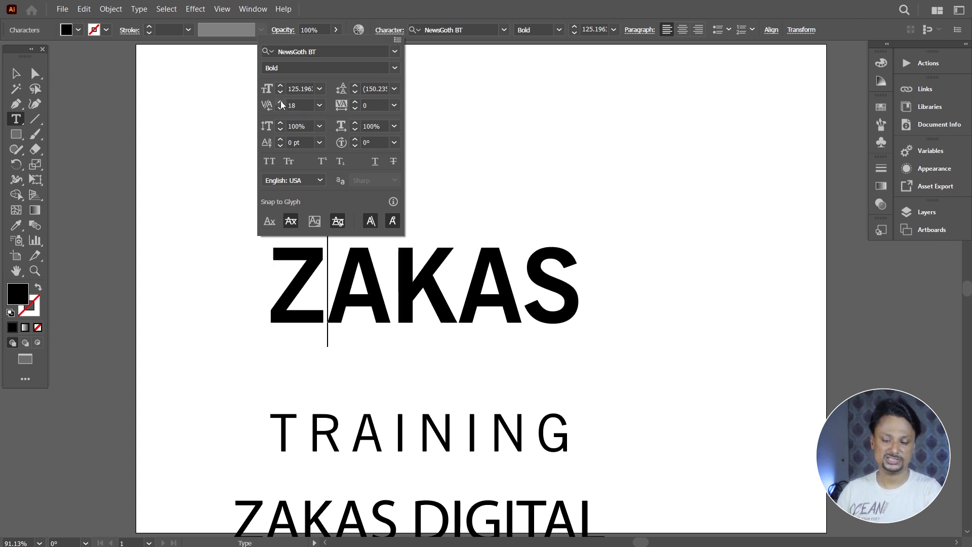
# - Try the 100 kerning preset between the Z and A of ZAKAS and undo the kerning changes
pyautogui.click(319, 106)
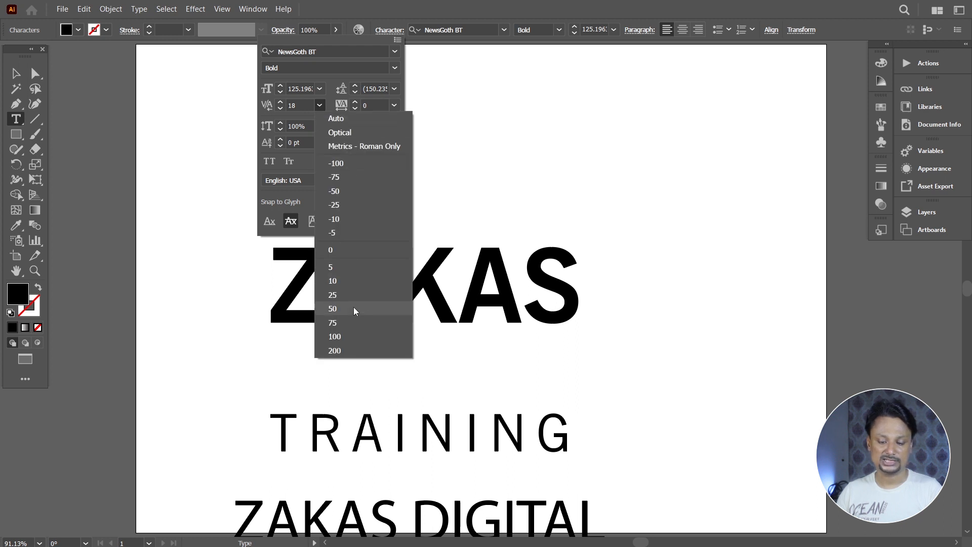
pyautogui.click(348, 336)
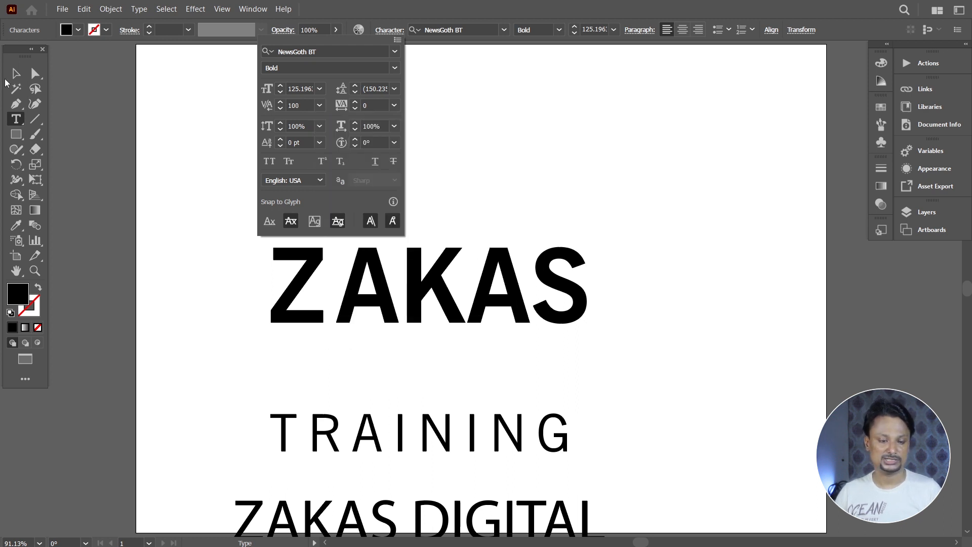
pyautogui.click(20, 75)
pyautogui.hotkey('ctrl', 'z')
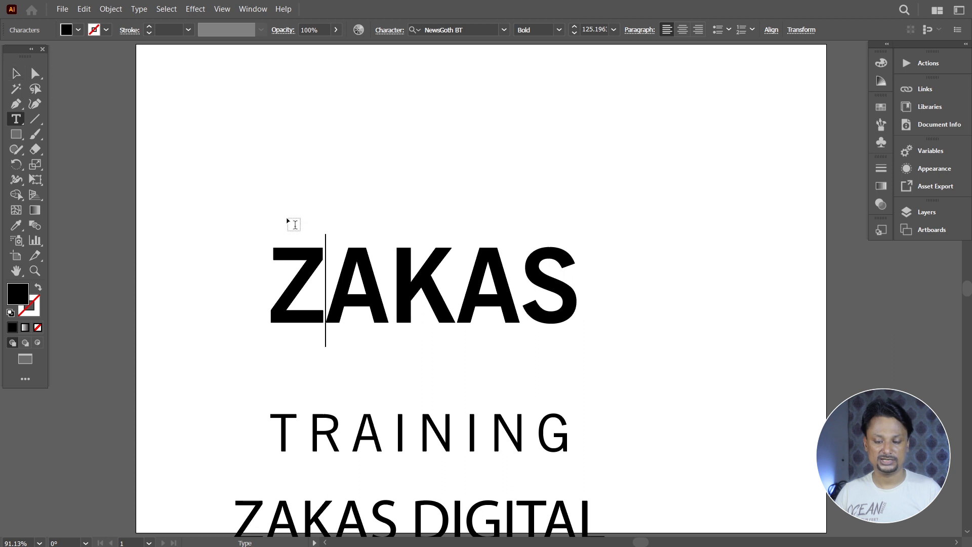
# - Move the ZAKAS text to the artboard's upper right area and set the kerning between its Z and first A to 100
pyautogui.click(18, 74)
pyautogui.moveTo(405, 302); pyautogui.dragTo(617, 231)
pyautogui.press('t')
pyautogui.click(10, 123)
pyautogui.click(551, 242)
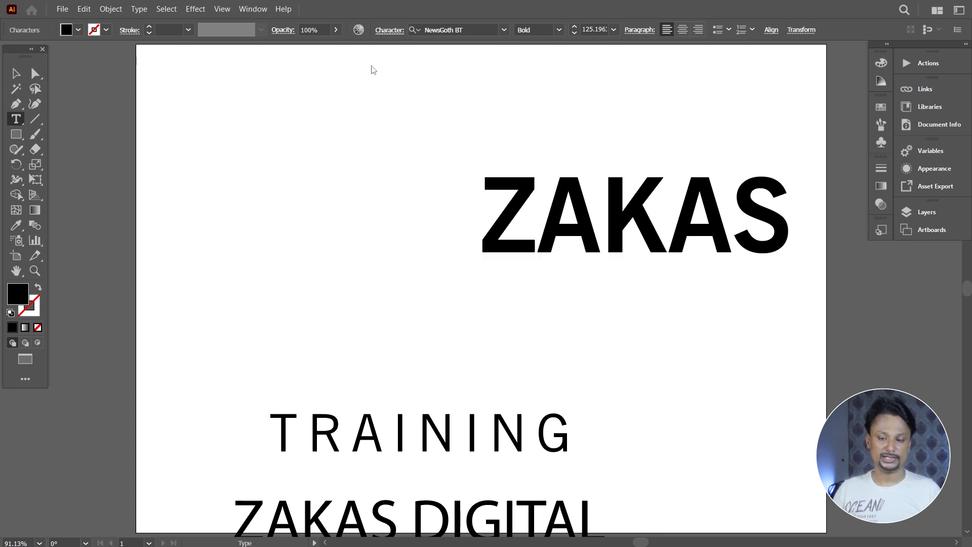
pyautogui.click(390, 30)
pyautogui.click(319, 105)
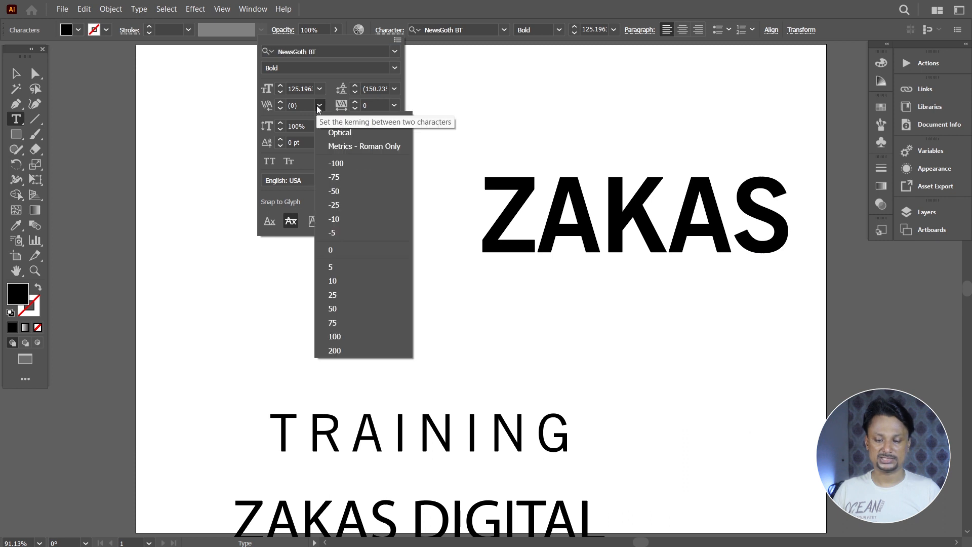
pyautogui.click(343, 335)
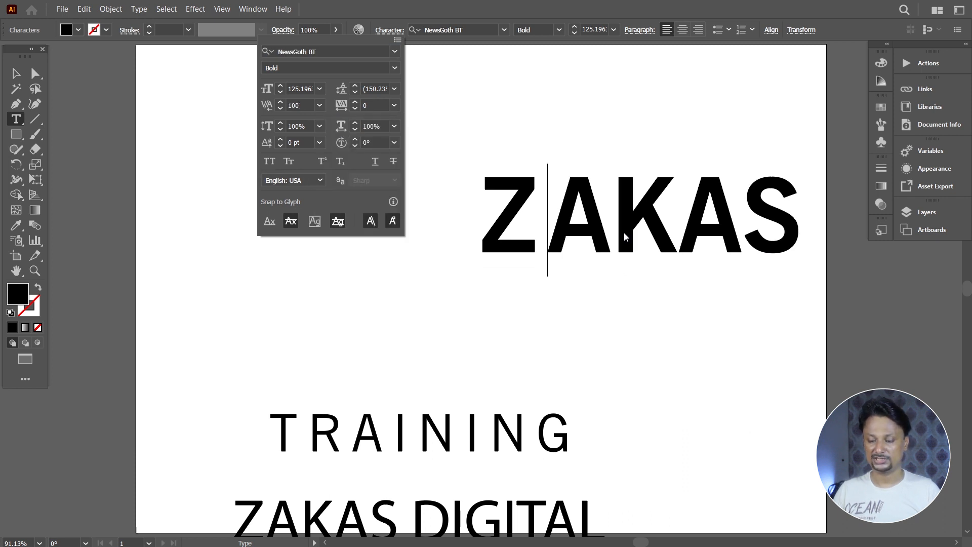
pyautogui.click(553, 209)
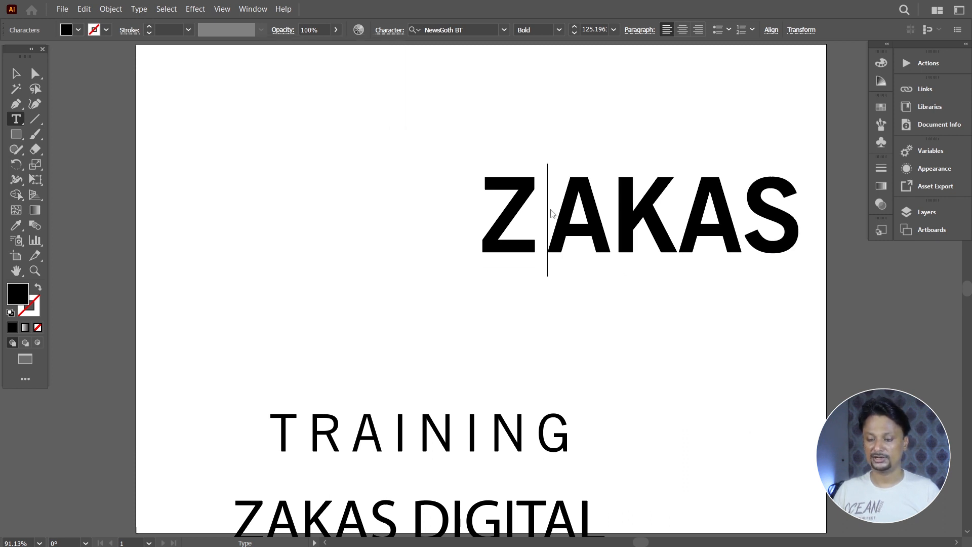
# - Set the kerning between the first A and the K of ZAKAS to -50
pyautogui.click(618, 223)
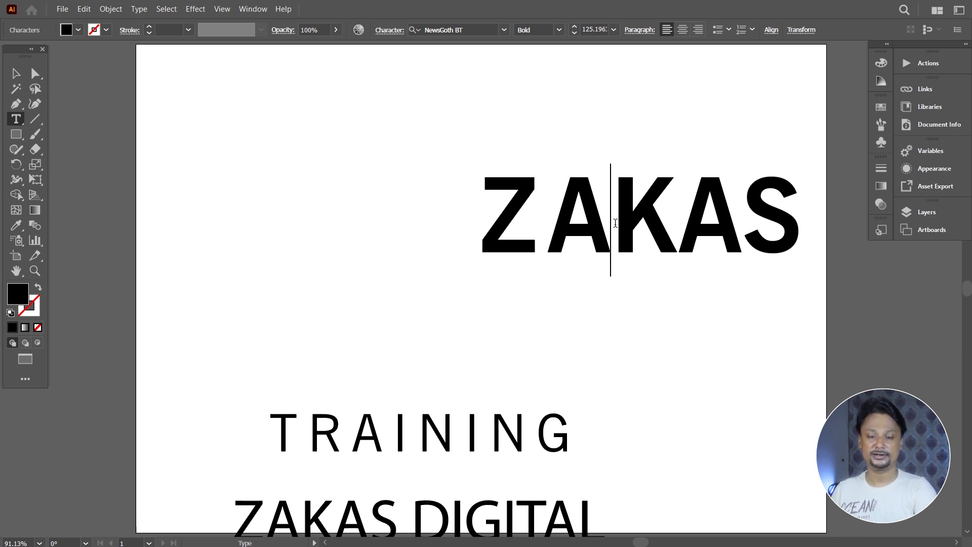
pyautogui.click(389, 30)
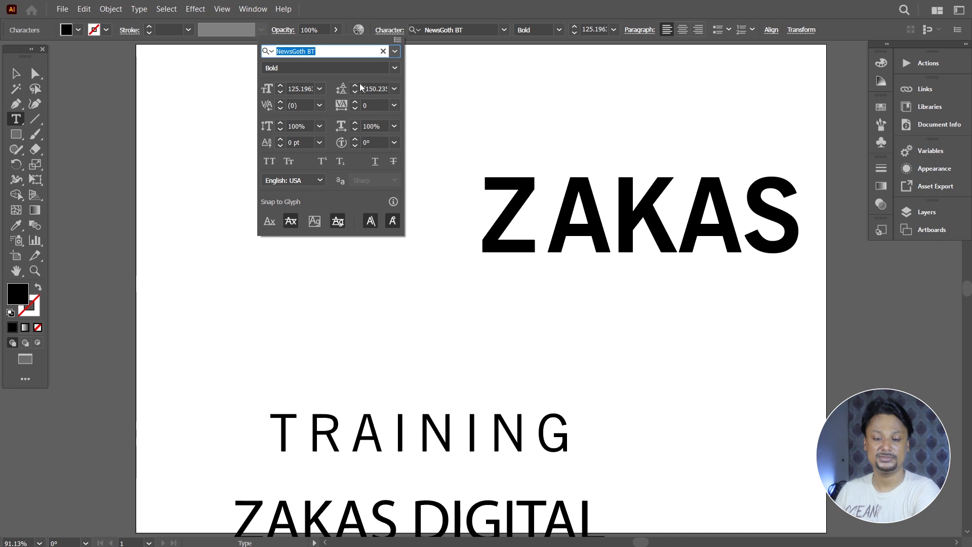
pyautogui.click(319, 105)
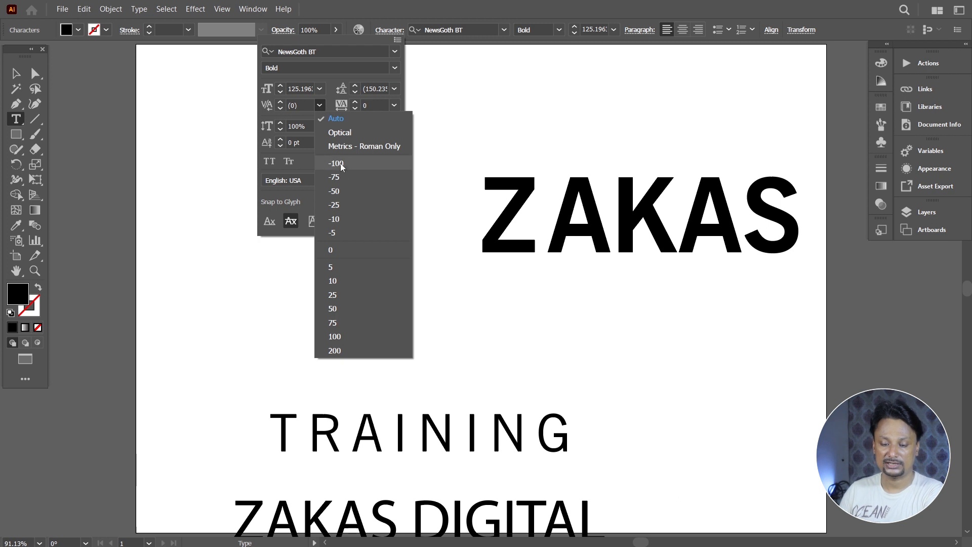
pyautogui.click(346, 191)
# - Set the kerning between the K and the second A of ZAKAS to -50
pyautogui.click(675, 223)
pyautogui.doubleClick(675, 219)
pyautogui.click(675, 220)
pyautogui.doubleClick(676, 220)
pyautogui.click(675, 220)
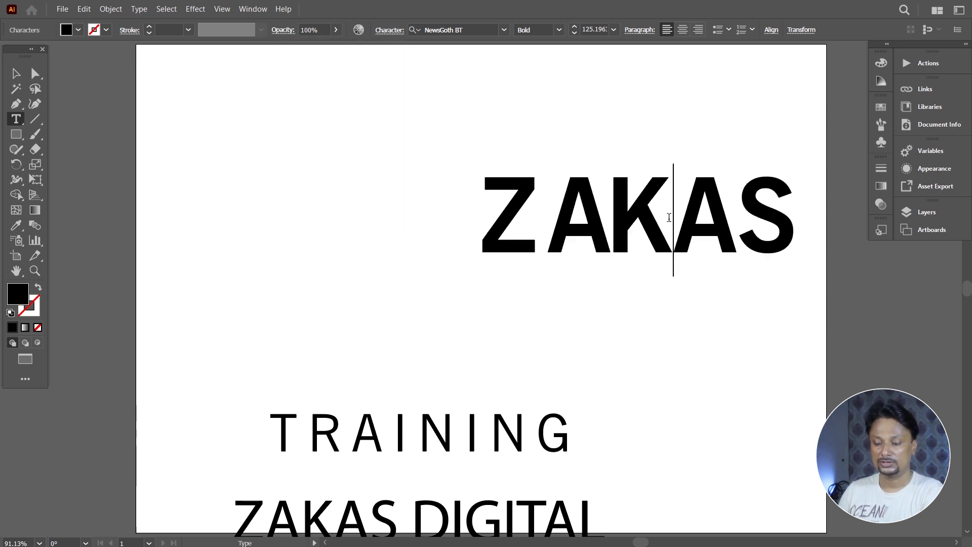
pyautogui.click(385, 30)
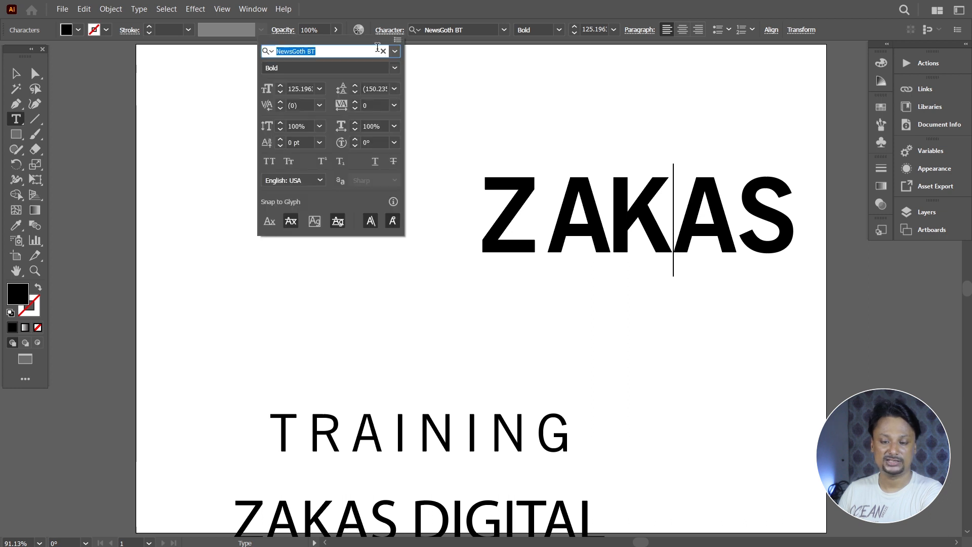
pyautogui.click(319, 105)
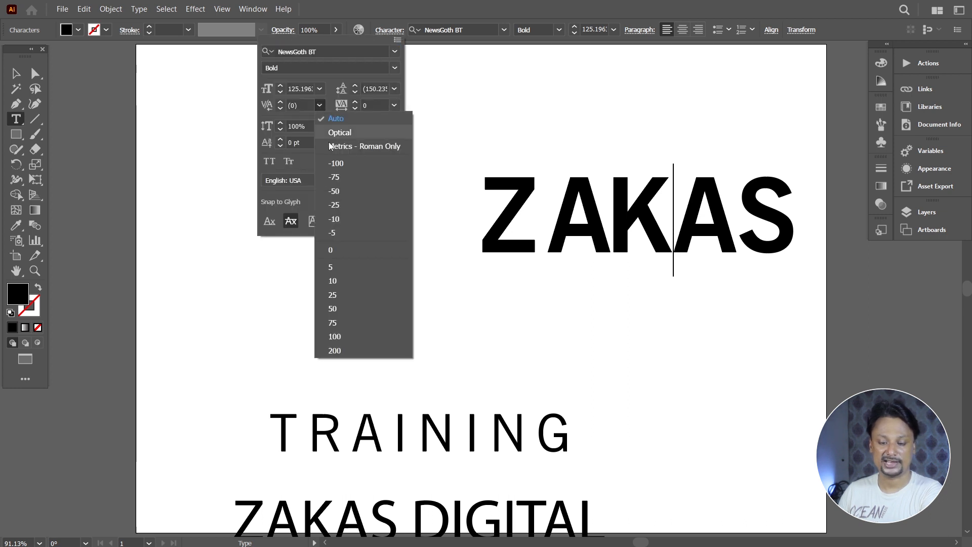
pyautogui.click(339, 192)
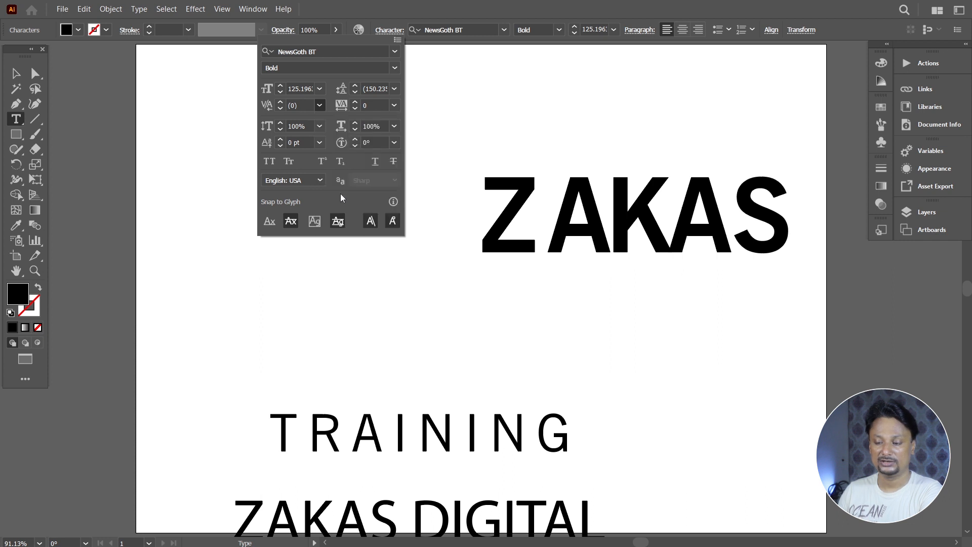
# - Set the kerning between the second A and the S of ZAKAS to -50
pyautogui.click(16, 117)
pyautogui.click(735, 219)
pyautogui.click(389, 30)
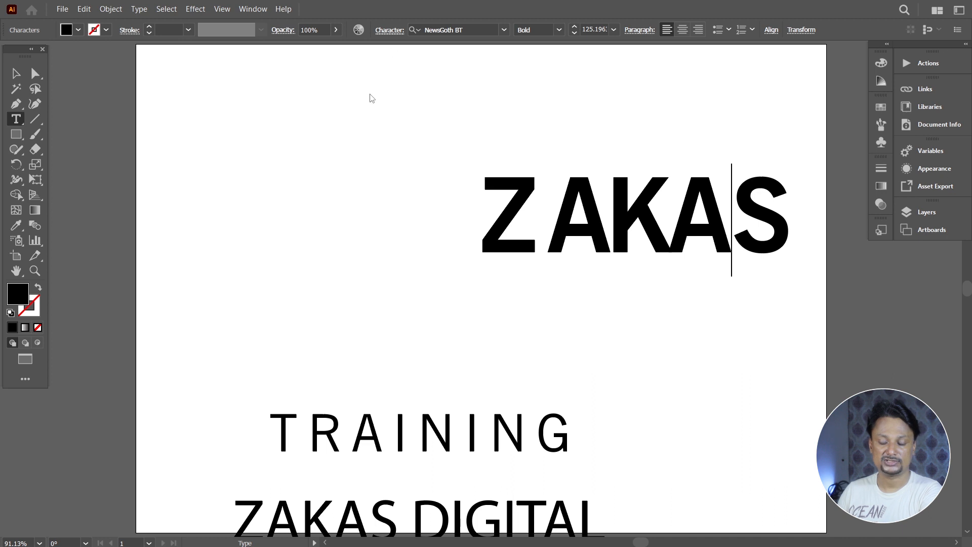
pyautogui.click(319, 105)
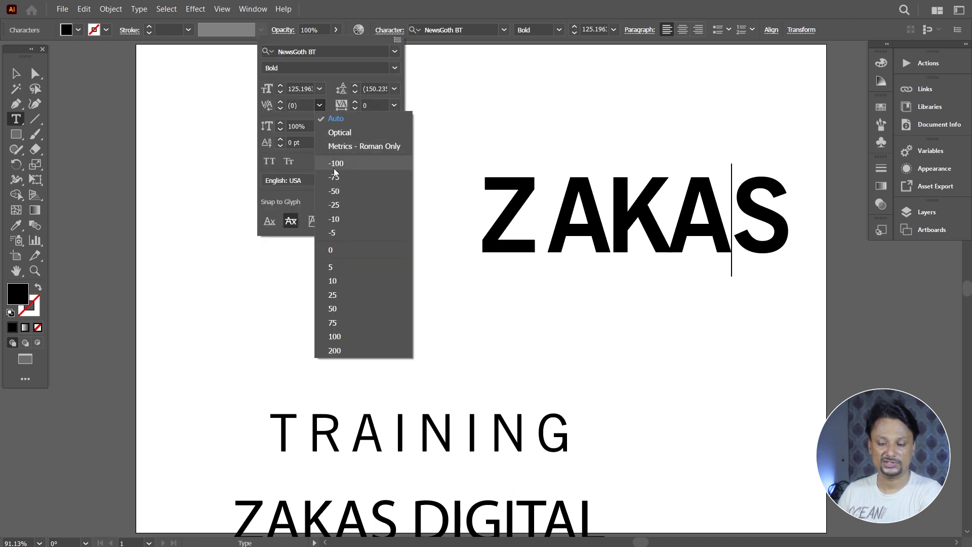
pyautogui.click(336, 191)
pyautogui.press('Escape')
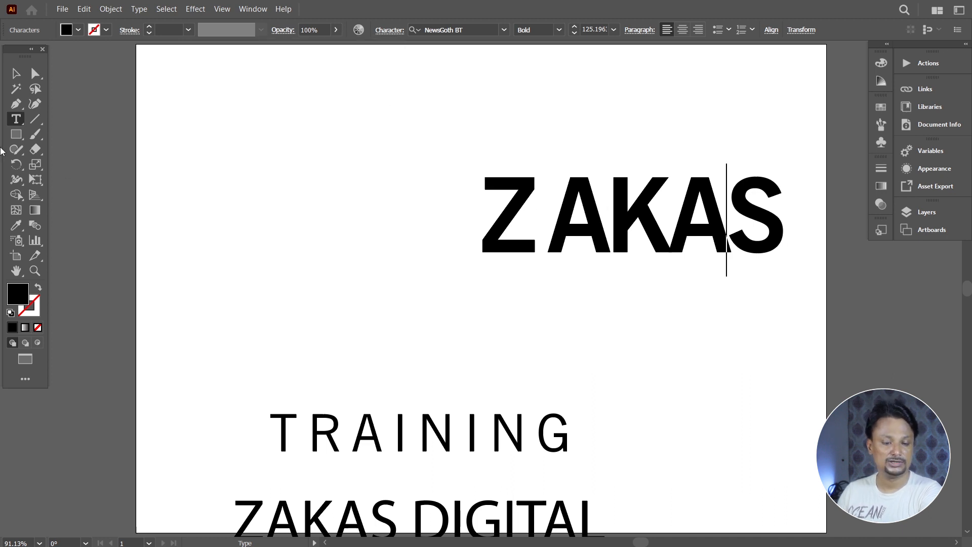
pyautogui.press('Escape')
# - Set the kerning between the Z and the first A of ZAKAS to -50
pyautogui.click(15, 73)
pyautogui.click(15, 118)
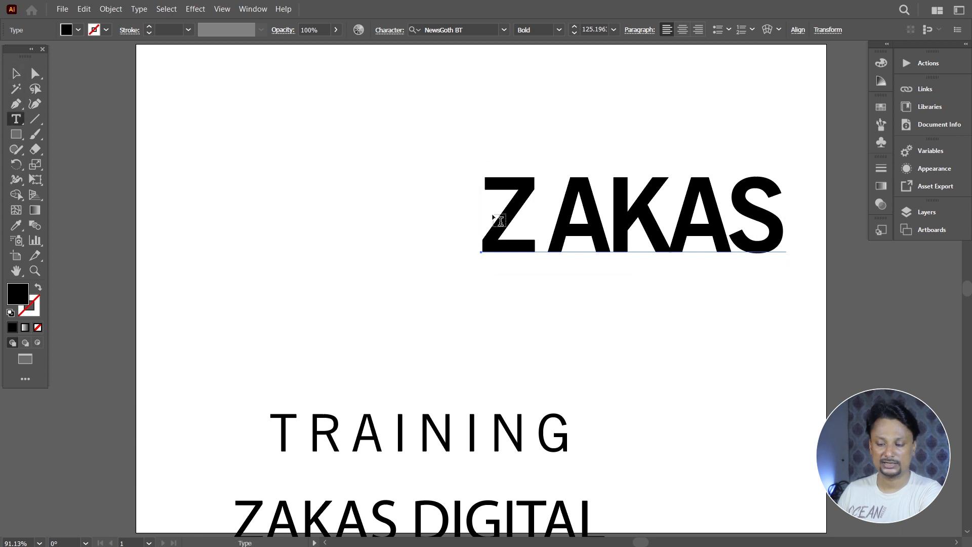
pyautogui.click(548, 221)
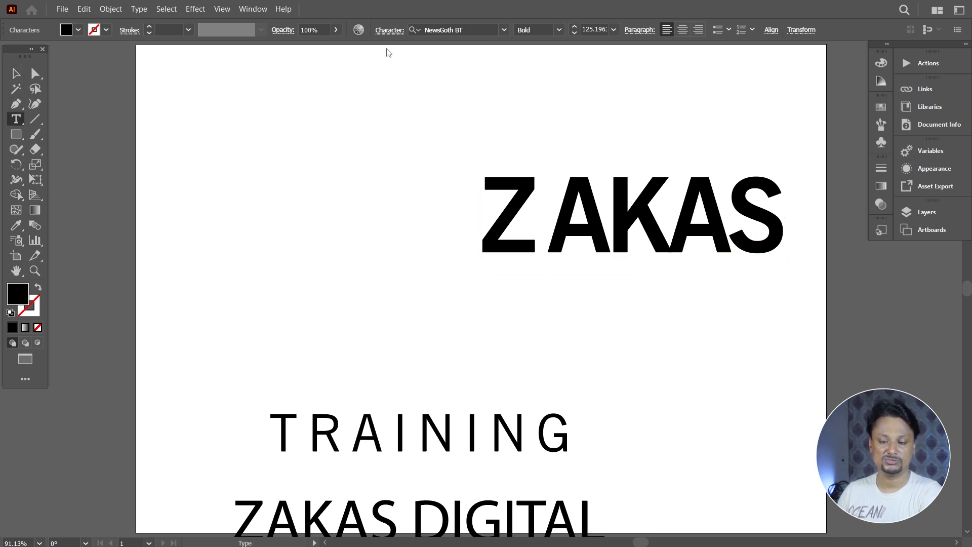
pyautogui.click(319, 106)
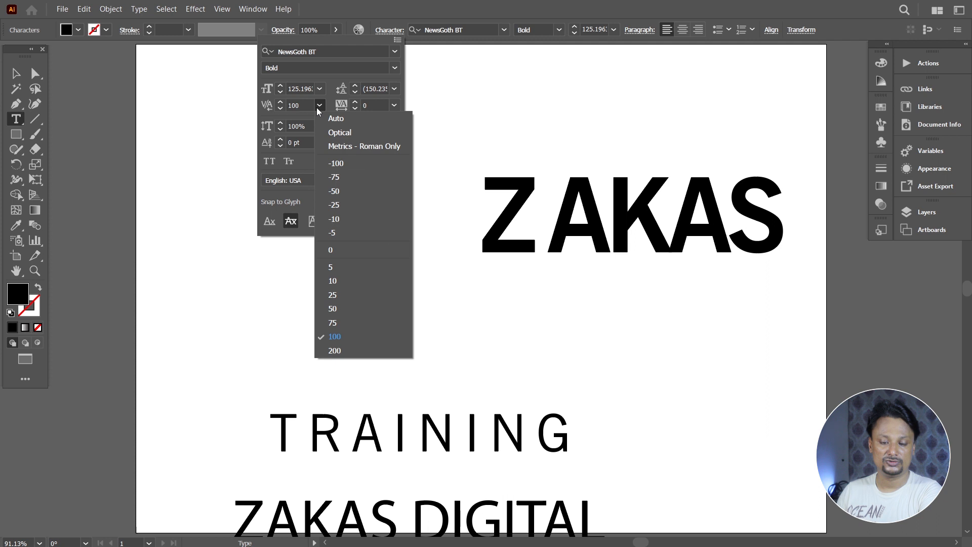
pyautogui.click(334, 191)
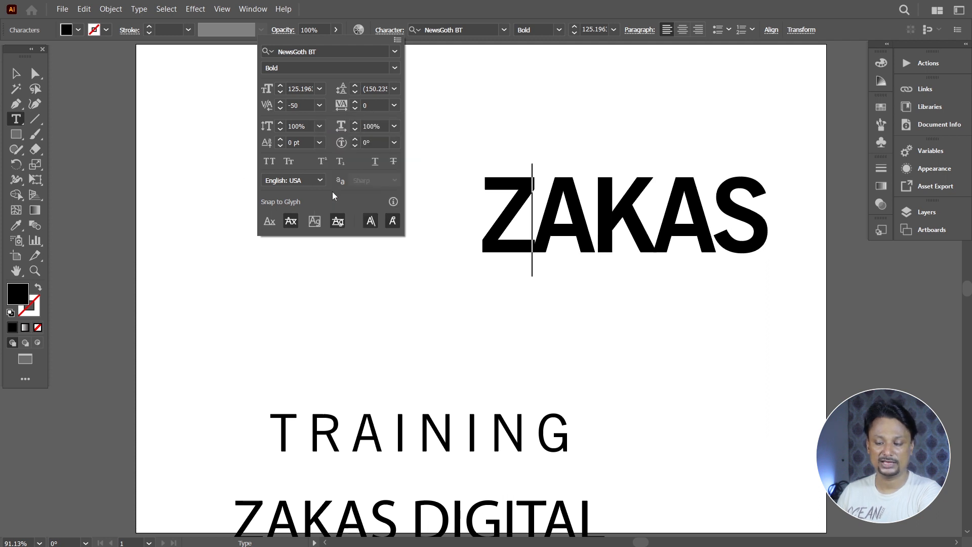
pyautogui.press('Escape')
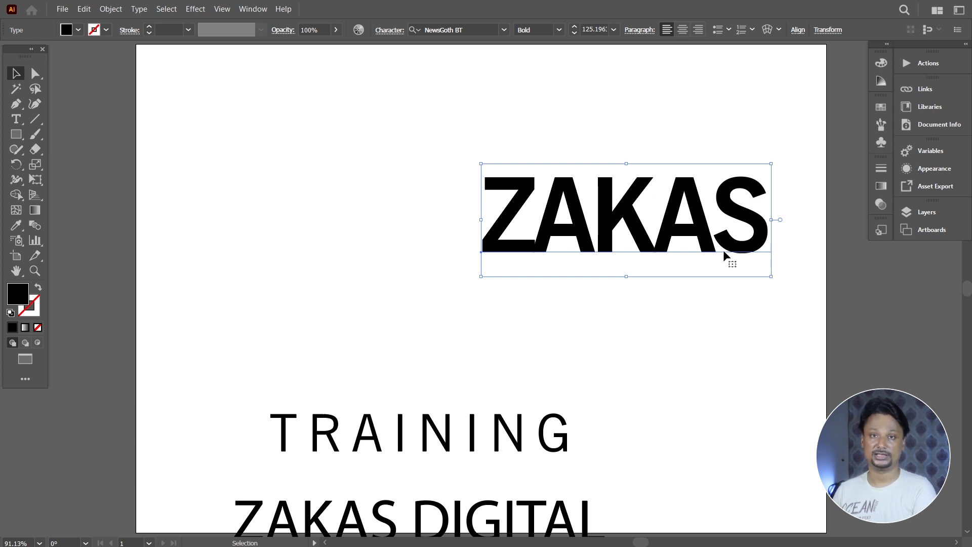
# - Move the ZAKAS text back above TRAINING and reset its kerning to Auto
pyautogui.moveTo(755, 219); pyautogui.dragTo(545, 296)
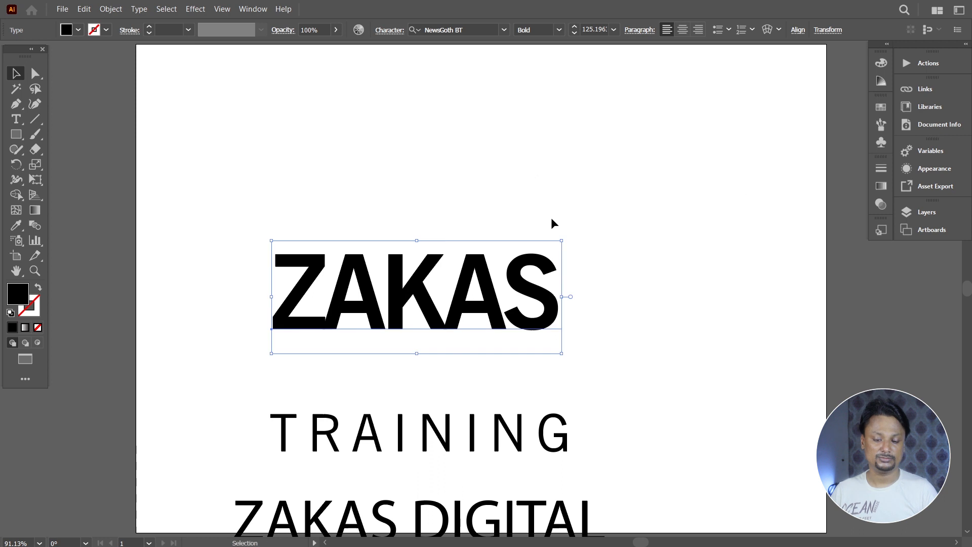
pyautogui.click(389, 30)
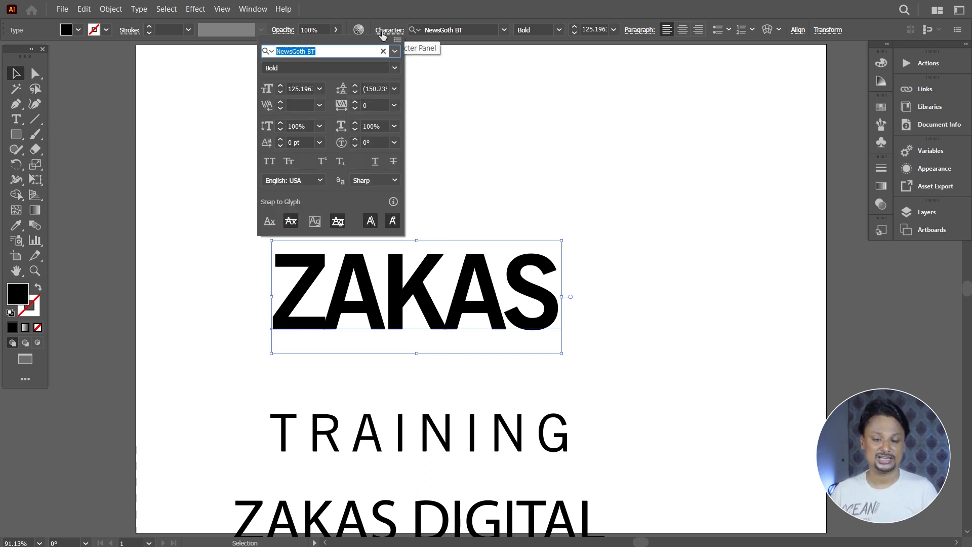
pyautogui.click(320, 106)
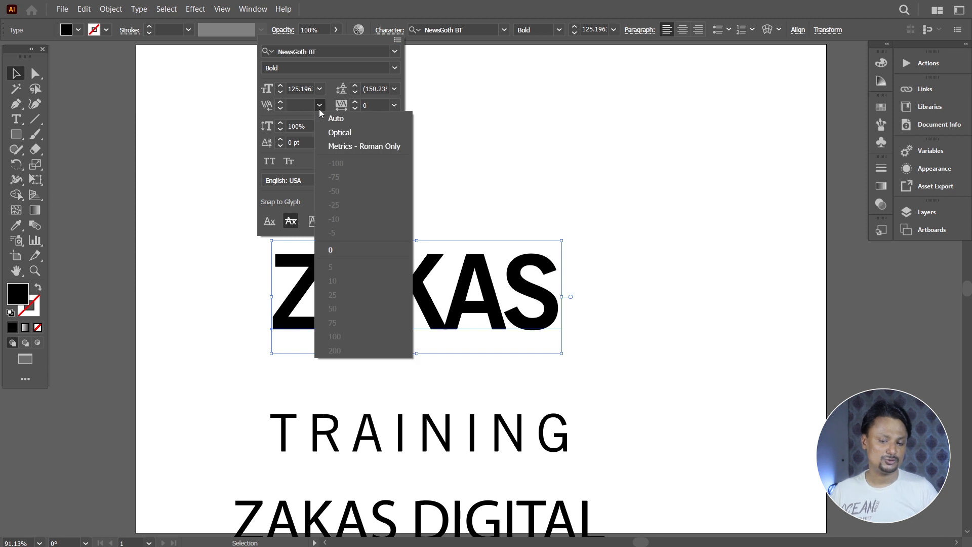
pyautogui.click(340, 125)
pyautogui.click(592, 142)
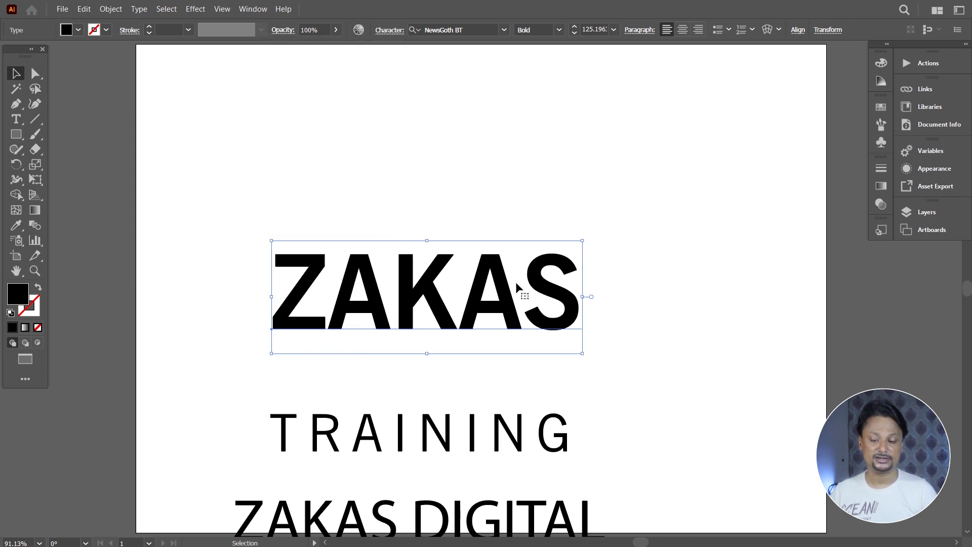
# - Set the leading of the ZAKAS text to Auto and position it closer above TRAINING
pyautogui.moveTo(516, 282); pyautogui.dragTo(512, 274)
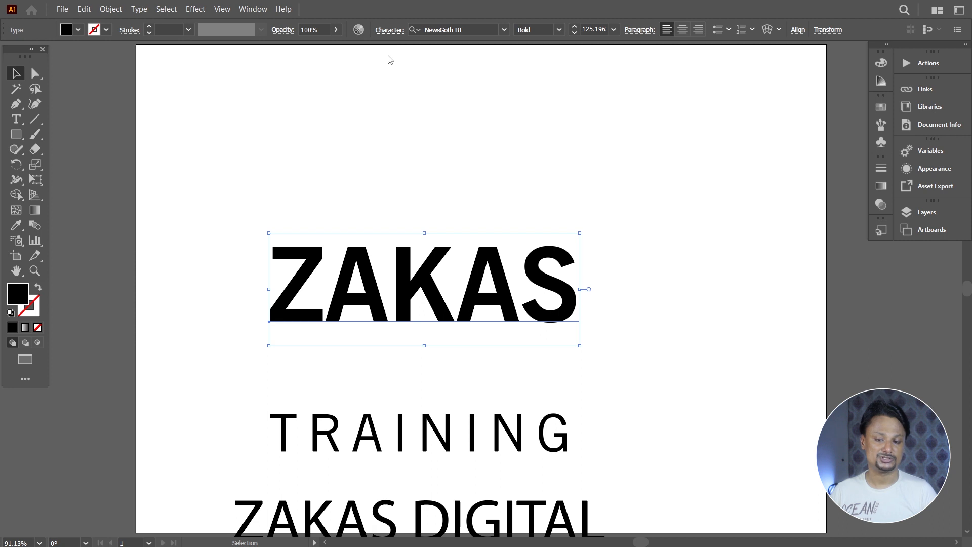
pyautogui.click(389, 30)
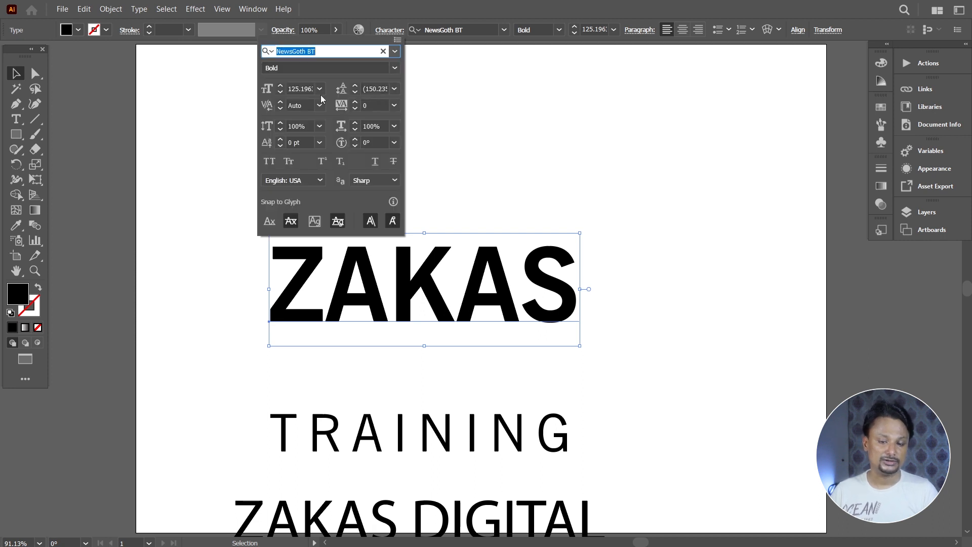
pyautogui.click(395, 88)
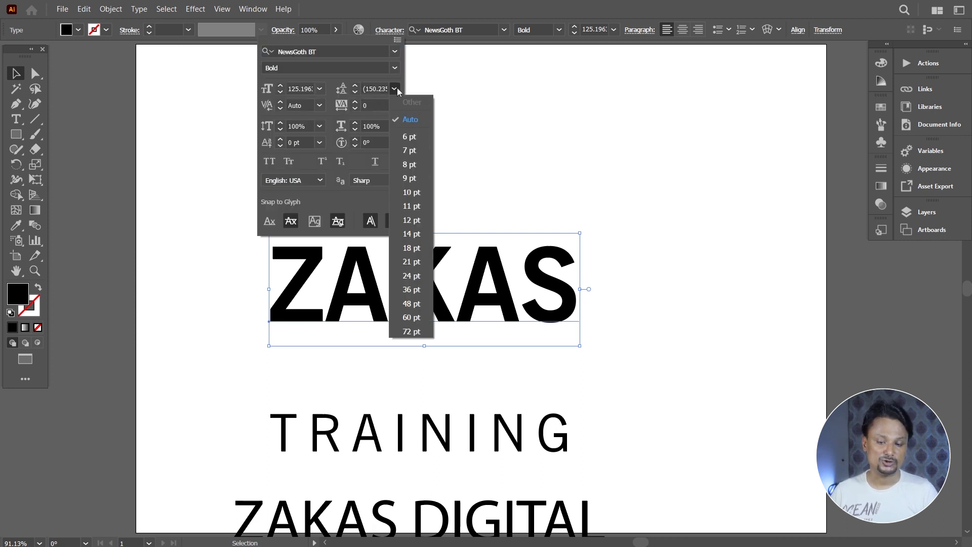
pyautogui.click(409, 120)
pyautogui.click(622, 209)
pyautogui.moveTo(517, 279); pyautogui.dragTo(518, 318)
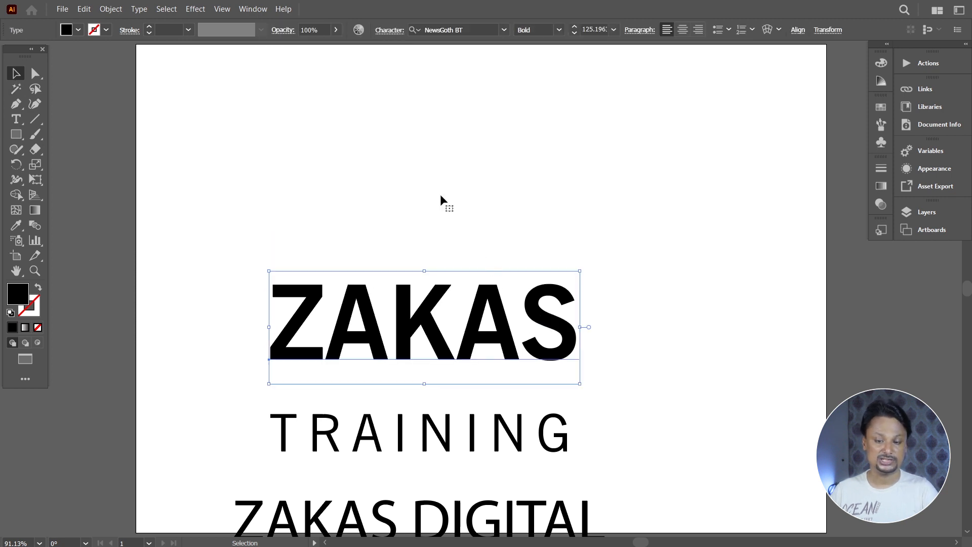
# - Try a vertical scale of 110% on the ZAKAS text and restore it to 100%
pyautogui.click(389, 32)
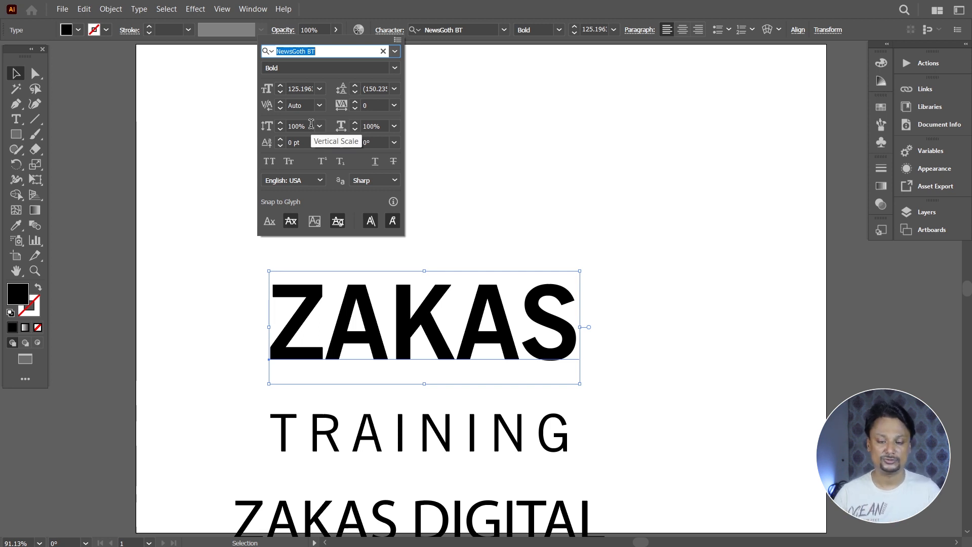
pyautogui.click(280, 123)
pyautogui.click(281, 124)
pyautogui.click(280, 124)
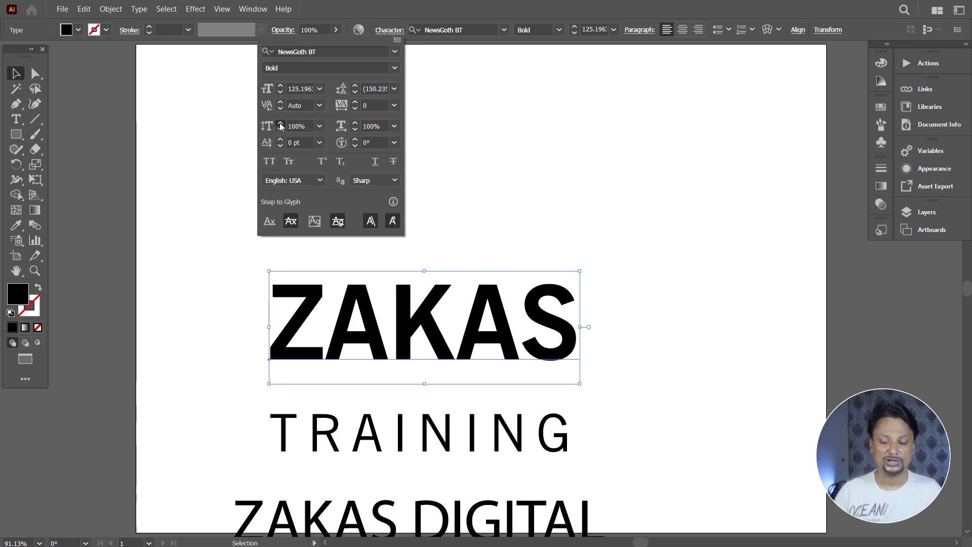
pyautogui.click(281, 124)
pyautogui.click(281, 123)
pyautogui.click(281, 124)
pyautogui.click(280, 123)
pyautogui.click(280, 124)
pyautogui.click(280, 123)
pyautogui.click(280, 123)
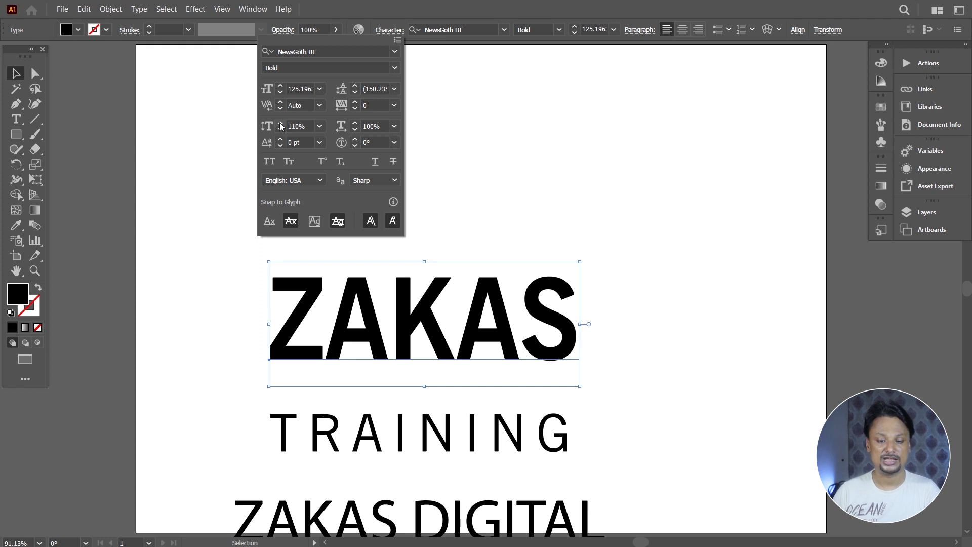
pyautogui.click(320, 126)
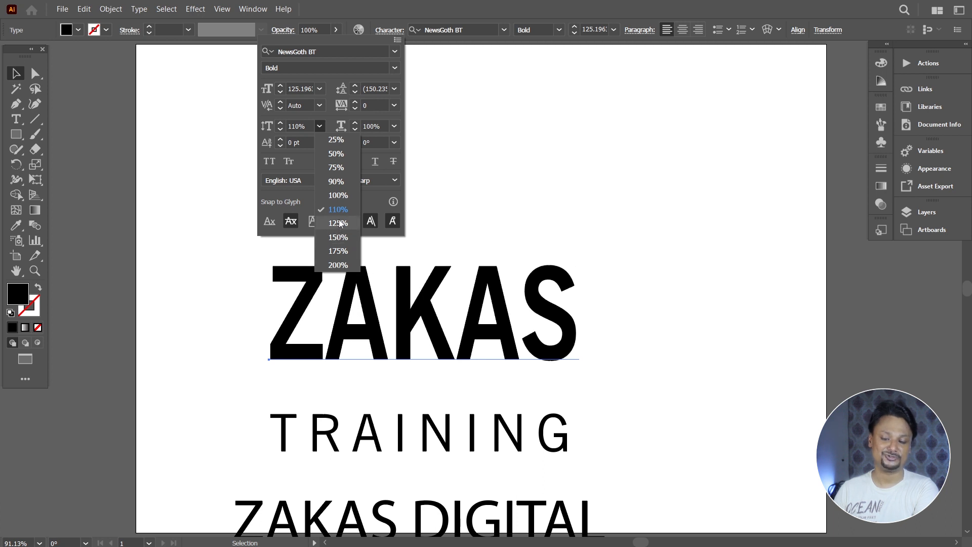
pyautogui.click(338, 196)
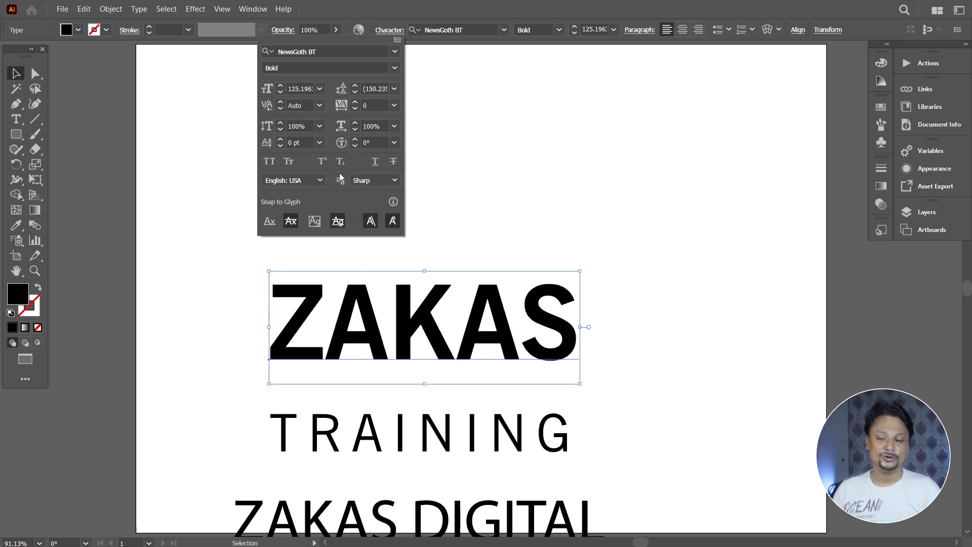
# - Widen the ZAKAS text to a horizontal scale of 125% and deselect it
pyautogui.click(394, 129)
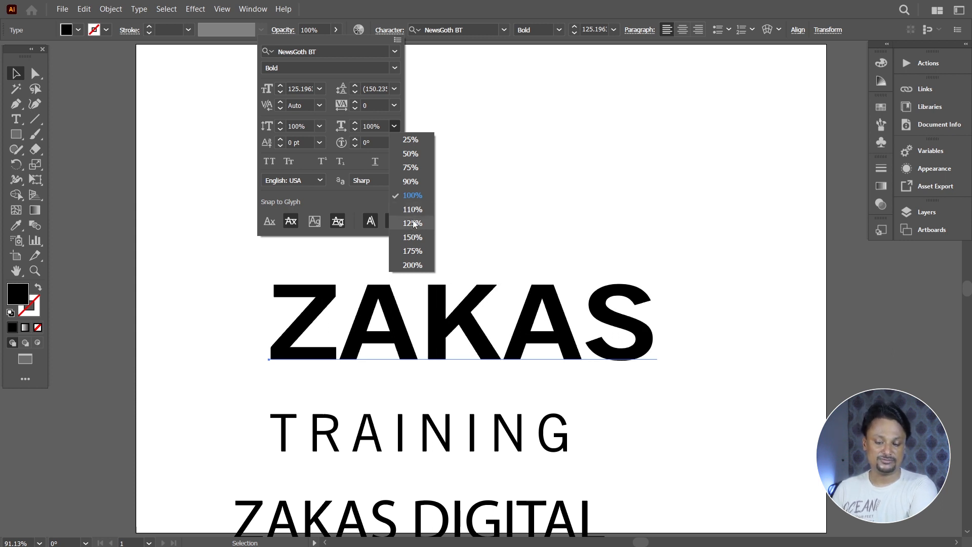
pyautogui.click(412, 223)
pyautogui.click(15, 75)
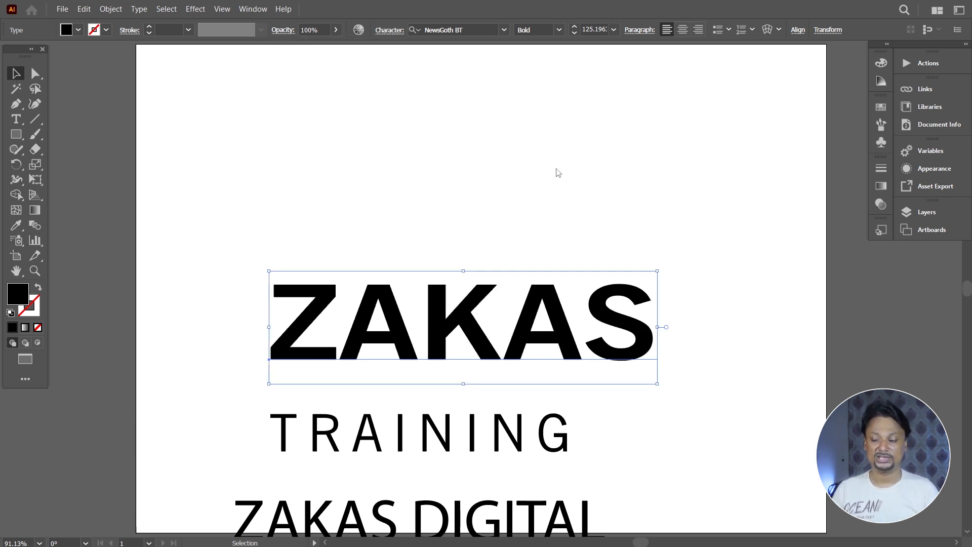
pyautogui.click(542, 180)
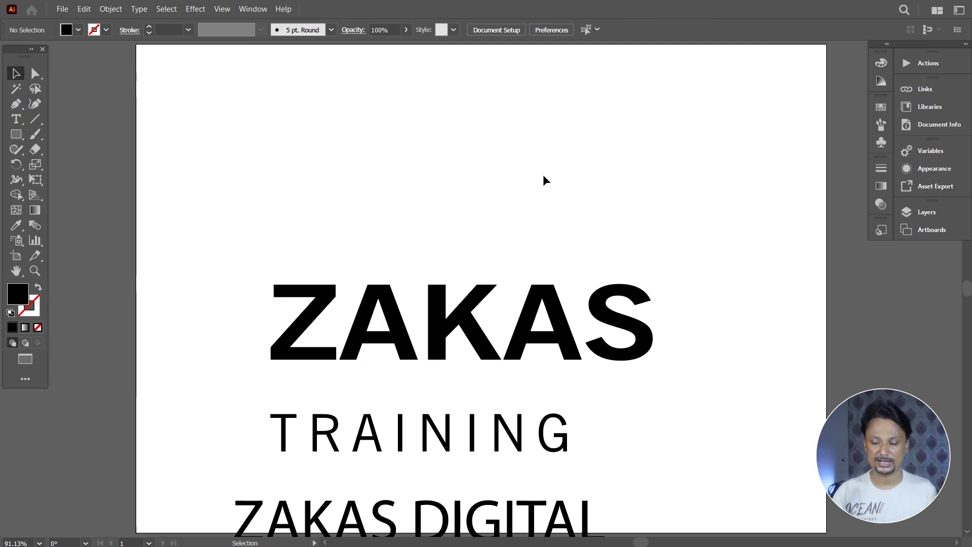
# - Reset the horizontal scale of the ZAKAS text to 100% and move it down directly above TRAINING
pyautogui.click(591, 315)
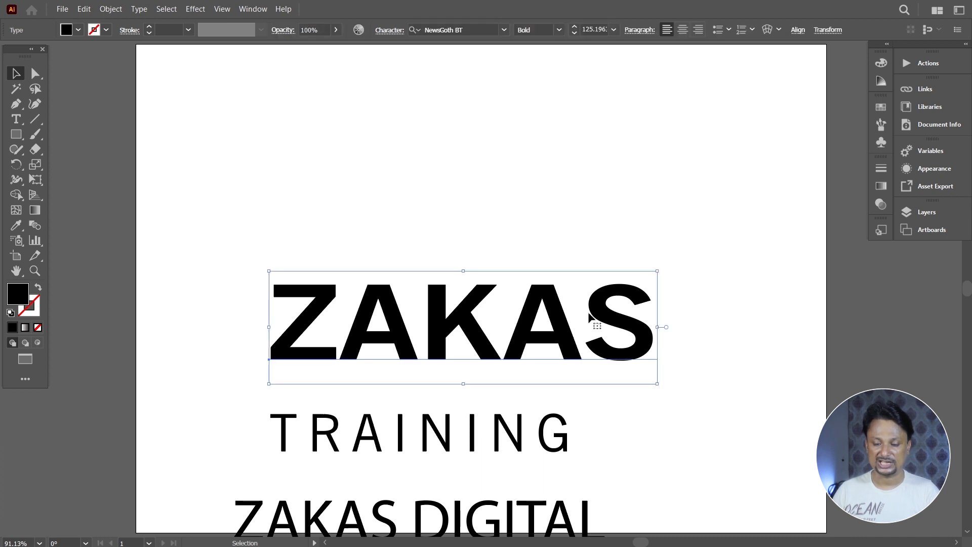
pyautogui.click(383, 32)
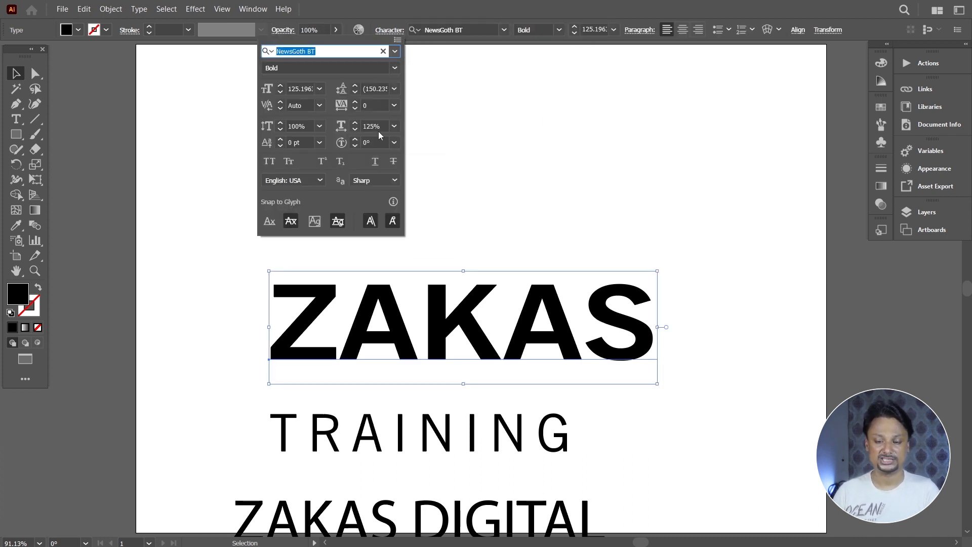
pyautogui.click(395, 129)
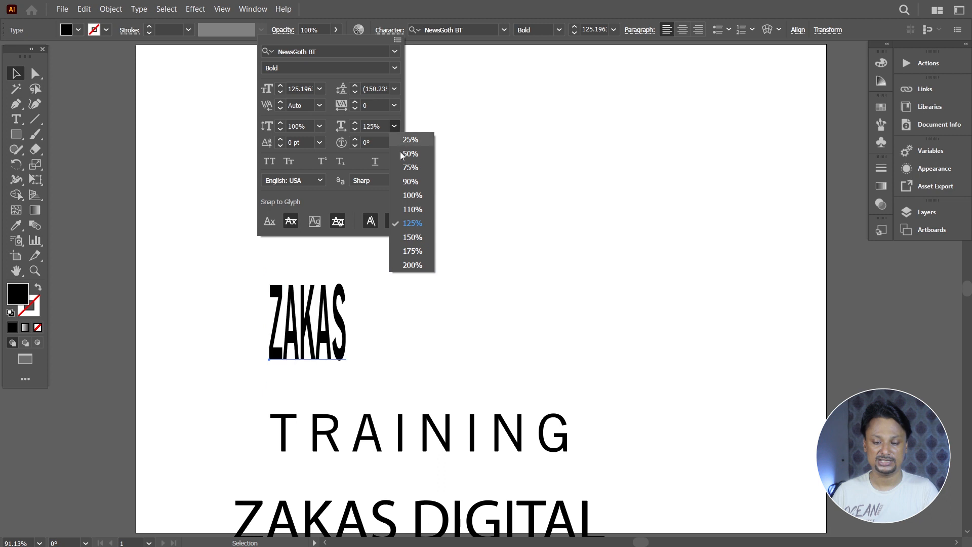
pyautogui.click(408, 204)
pyautogui.click(631, 231)
pyautogui.moveTo(376, 298); pyautogui.dragTo(378, 324)
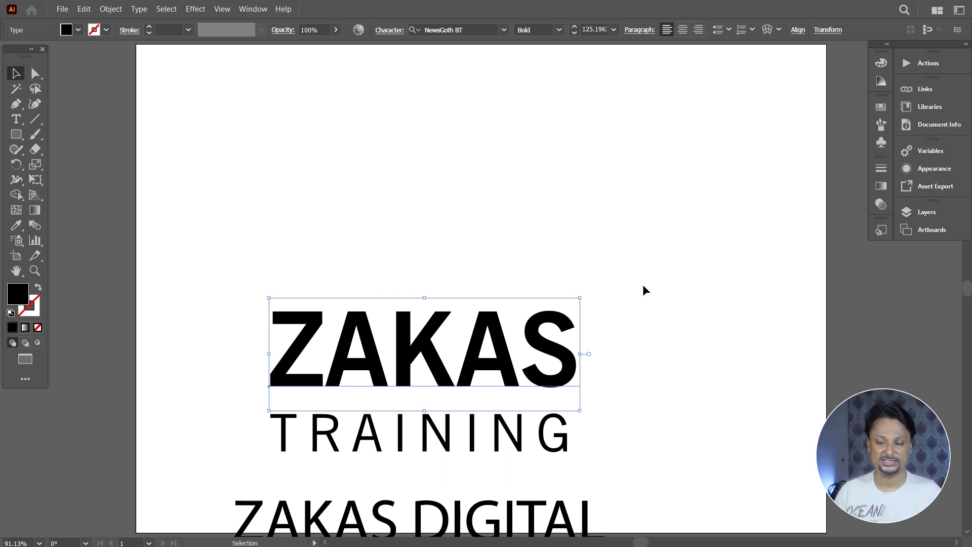
# - Move the ZAKAS text up to open a wide gap above TRAINING
pyautogui.click(389, 32)
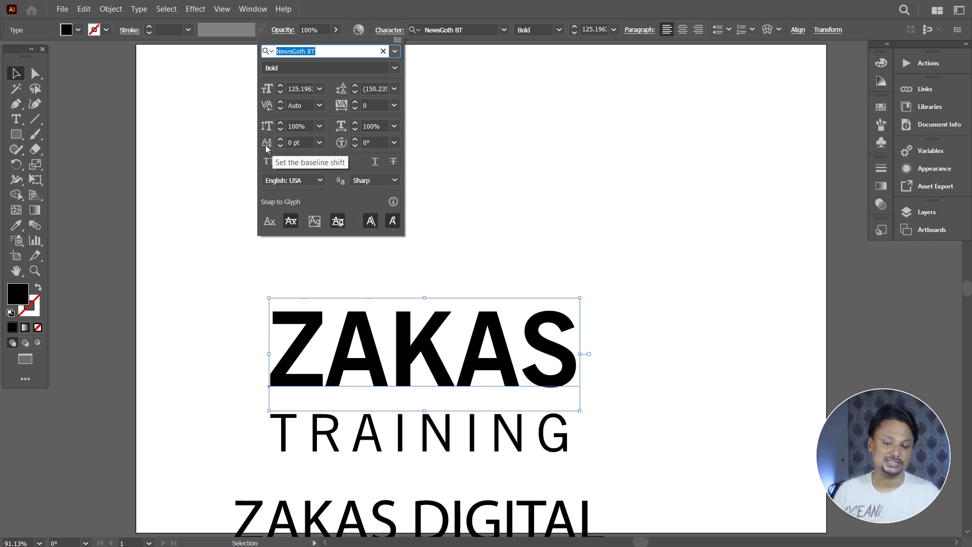
pyautogui.moveTo(521, 379); pyautogui.dragTo(506, 267)
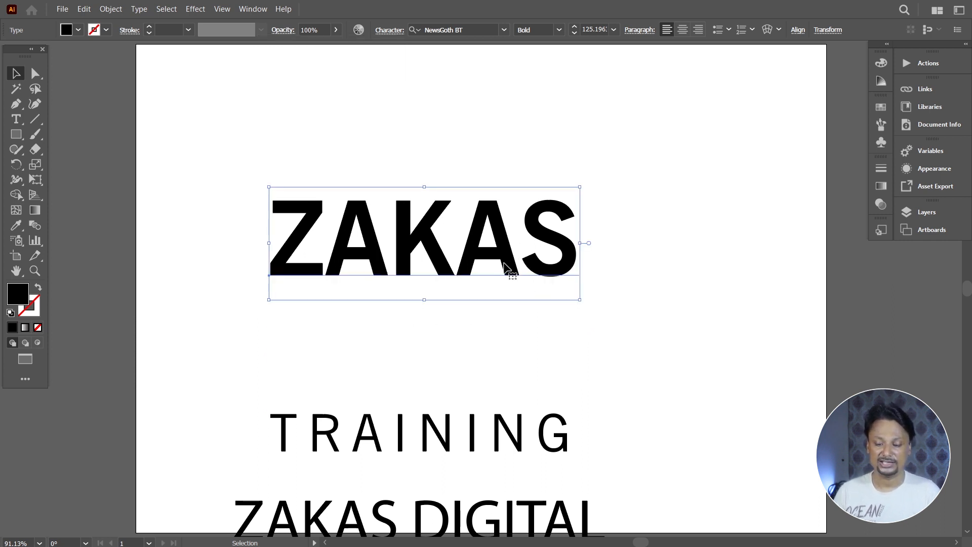
pyautogui.press('t')
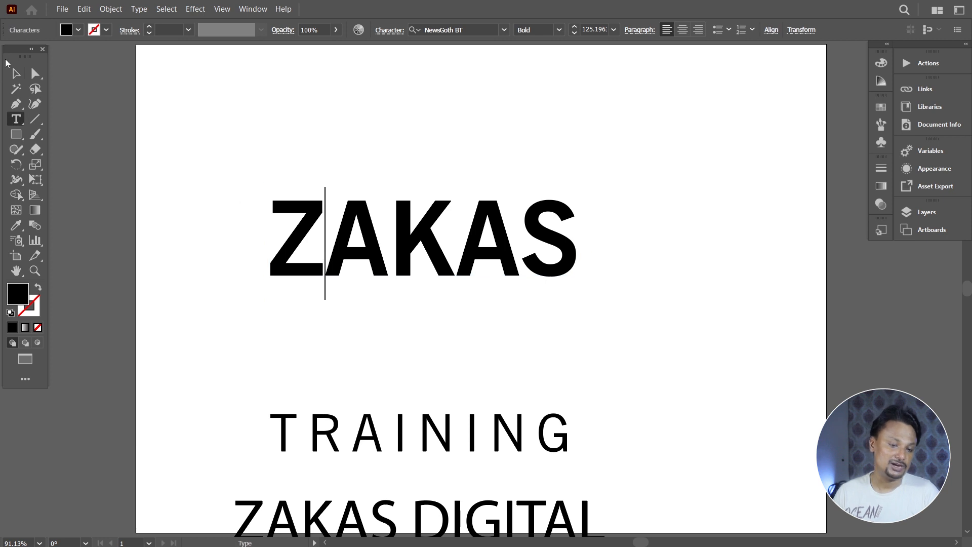
pyautogui.click(15, 74)
pyautogui.click(298, 243)
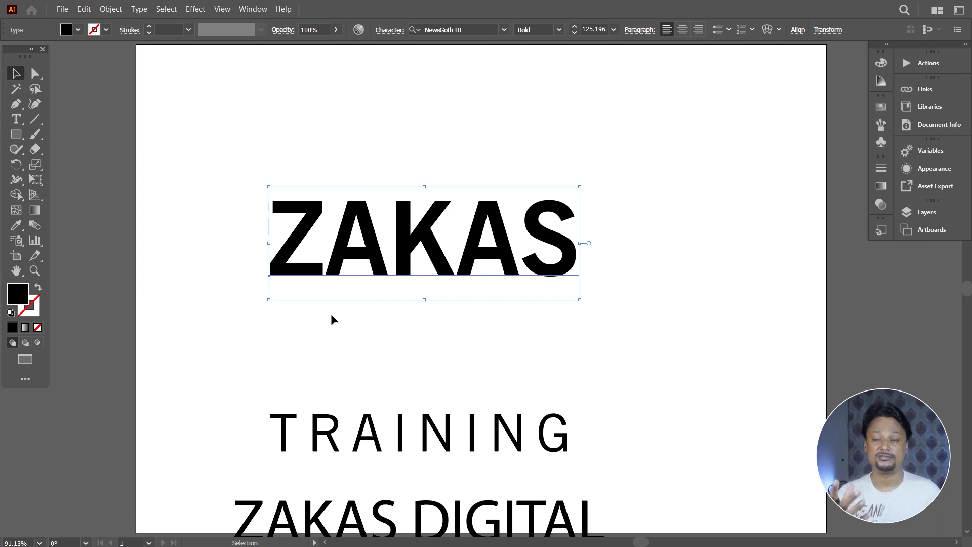
pyautogui.hotkey('ctrl', '=')
pyautogui.hotkey('ctrl', '=')
pyautogui.hotkey('ctrl', '=')
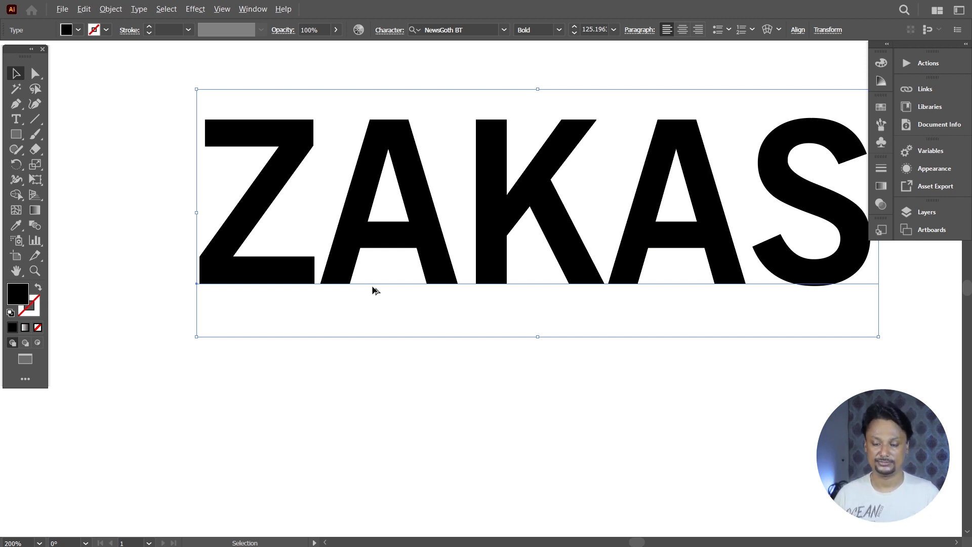
pyautogui.hotkey('ctrl', '-')
pyautogui.hotkey('ctrl', '-')
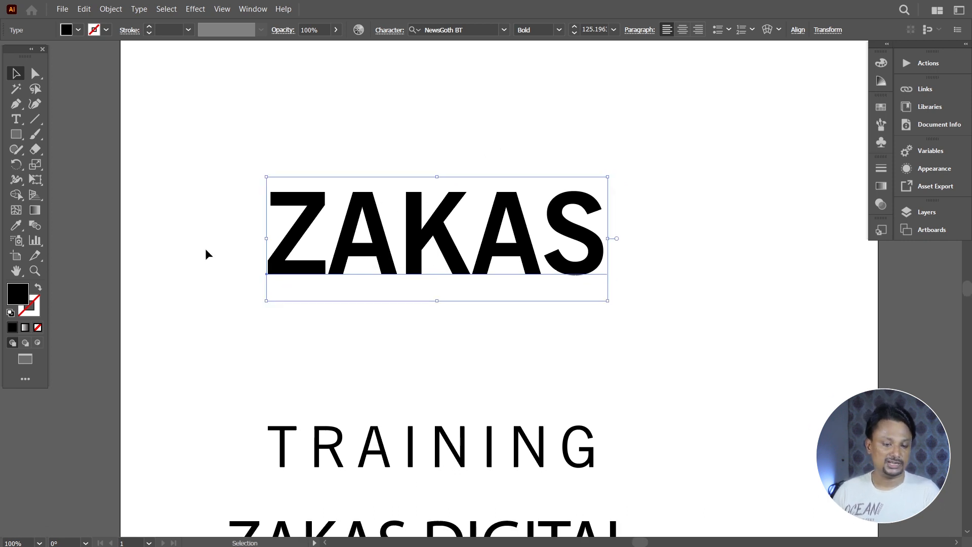
# - Leave text editing of the letter Z and move the ZAKAS text back down closer to TRAINING
pyautogui.click(16, 119)
pyautogui.moveTo(330, 224); pyautogui.dragTo(280, 233)
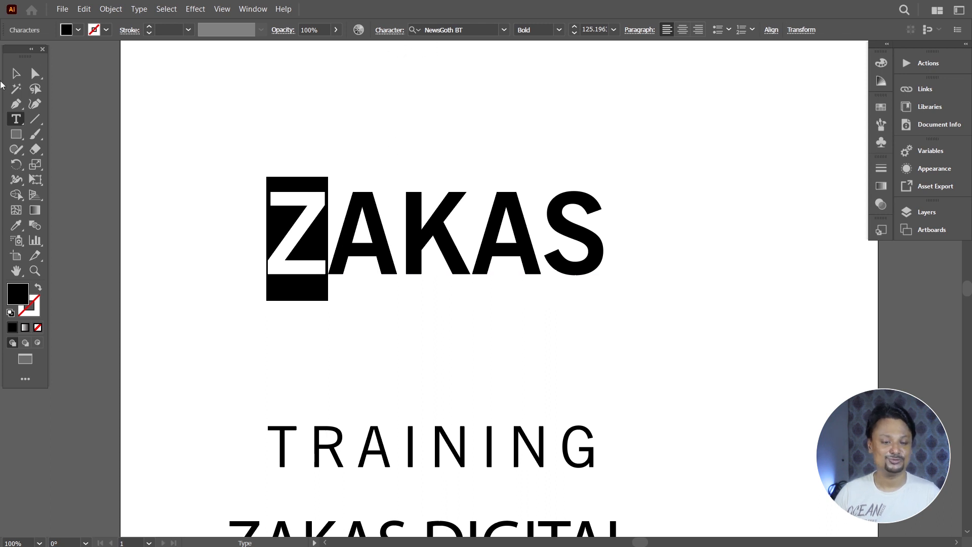
pyautogui.click(16, 74)
pyautogui.click(557, 121)
pyautogui.moveTo(581, 226); pyautogui.dragTo(581, 283)
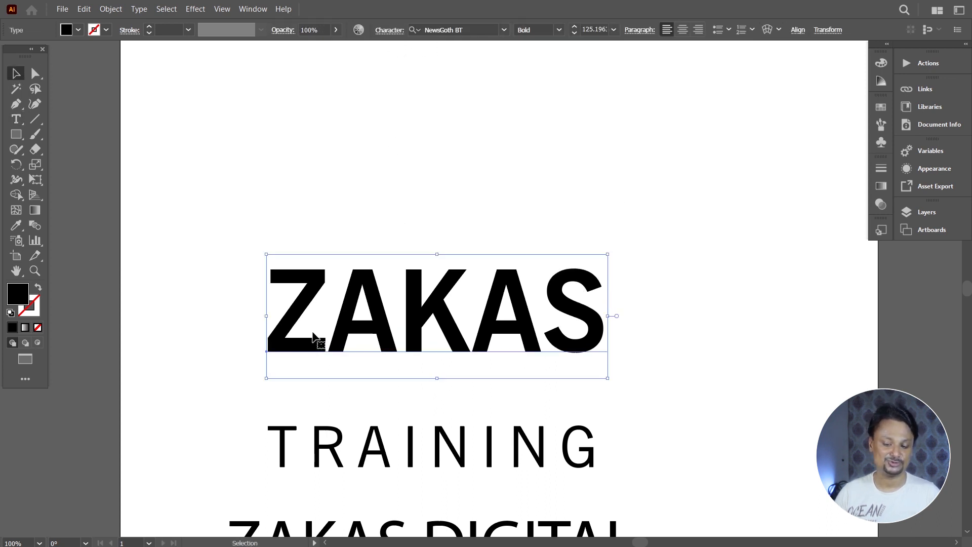
# - Position the ZAKAS text just above TRAINING and shift TRAINING slightly lower to leave room between them
pyautogui.press('t')
pyautogui.click(332, 341)
pyautogui.moveTo(332, 340); pyautogui.dragTo(281, 343)
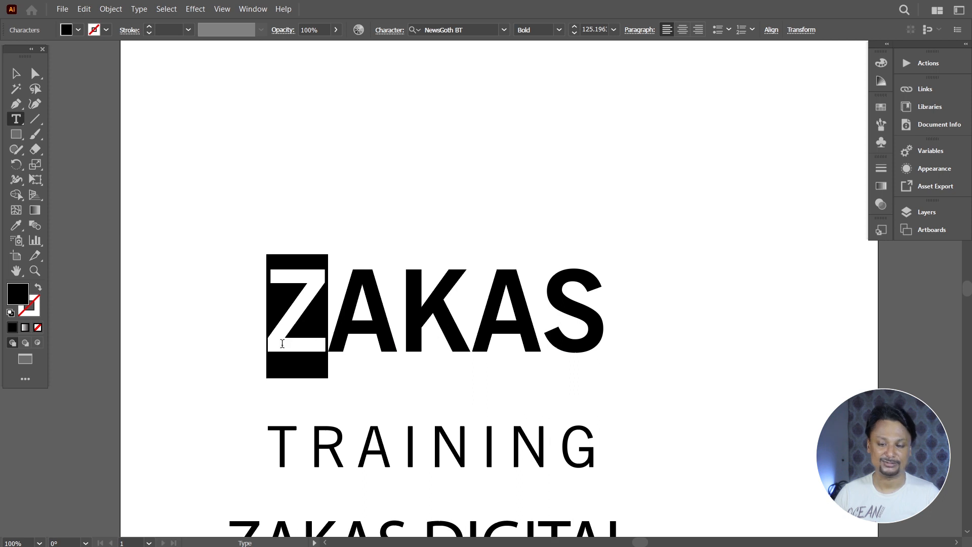
pyautogui.click(387, 32)
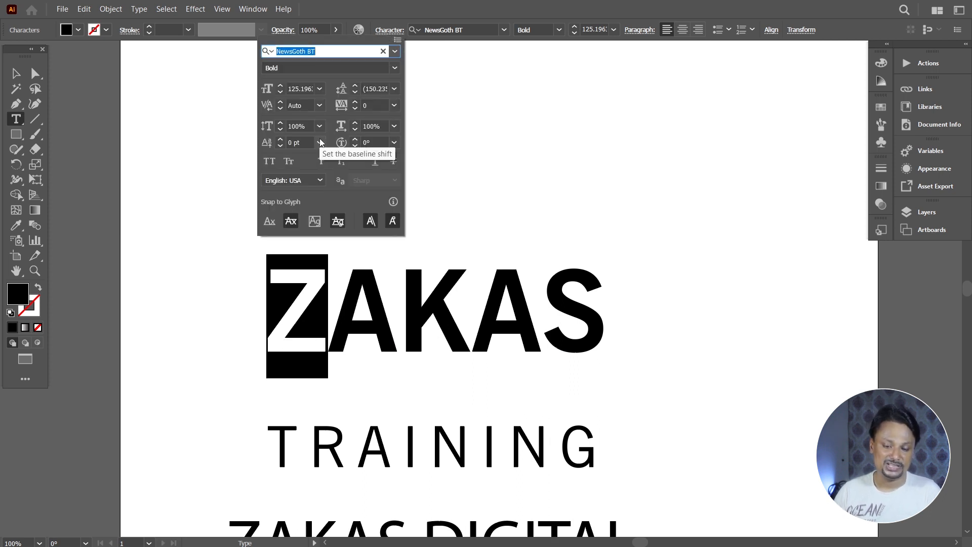
pyautogui.click(15, 73)
pyautogui.click(15, 73)
pyautogui.moveTo(494, 327); pyautogui.dragTo(492, 361)
pyautogui.click(491, 448)
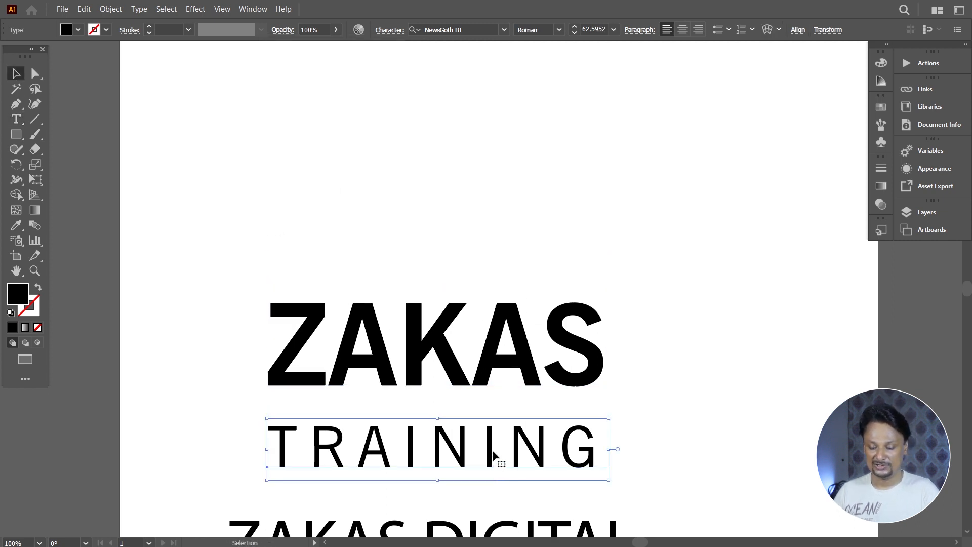
pyautogui.moveTo(490, 443); pyautogui.dragTo(490, 469)
# - Raise only the letter Z of ZAKAS with a baseline shift of 12 pt
pyautogui.doubleClick(321, 360)
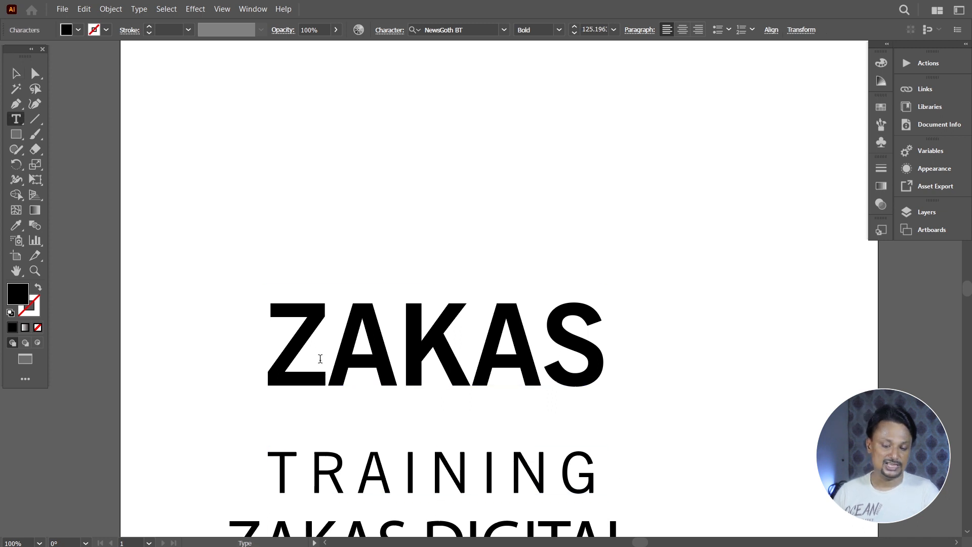
pyautogui.moveTo(321, 358); pyautogui.dragTo(292, 357)
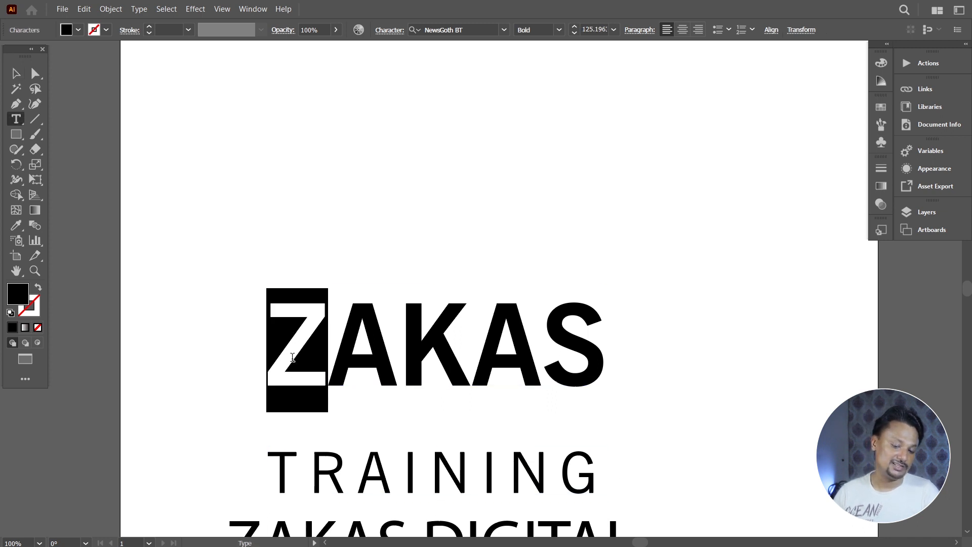
pyautogui.click(387, 33)
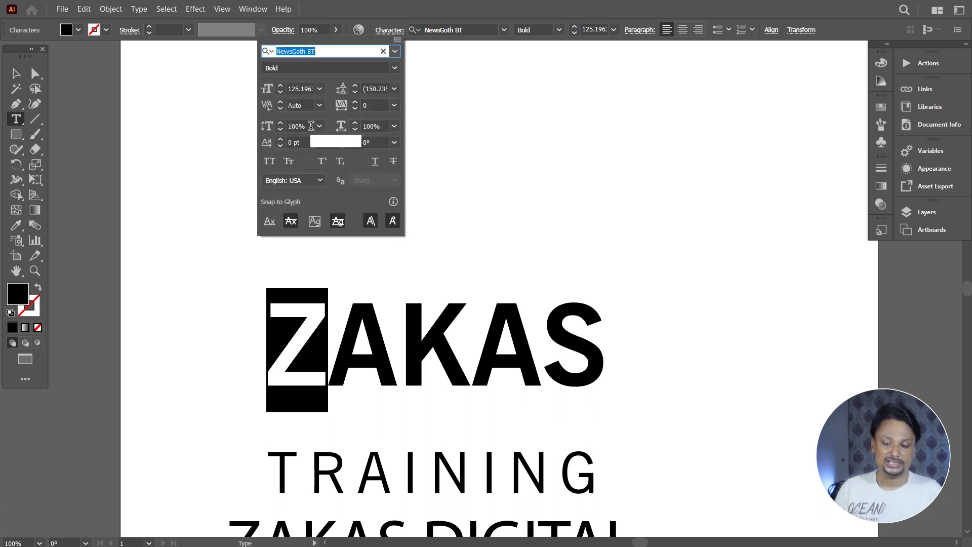
pyautogui.click(320, 143)
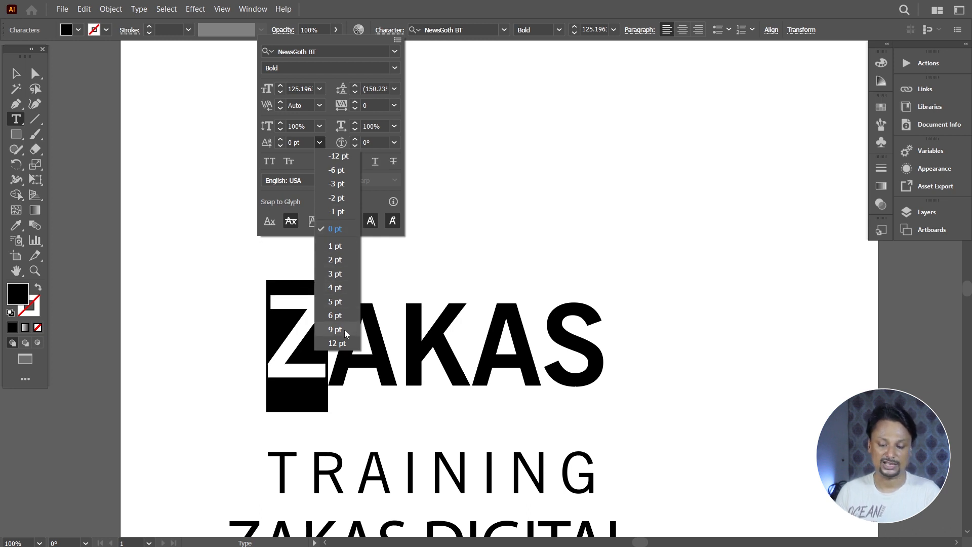
pyautogui.click(338, 344)
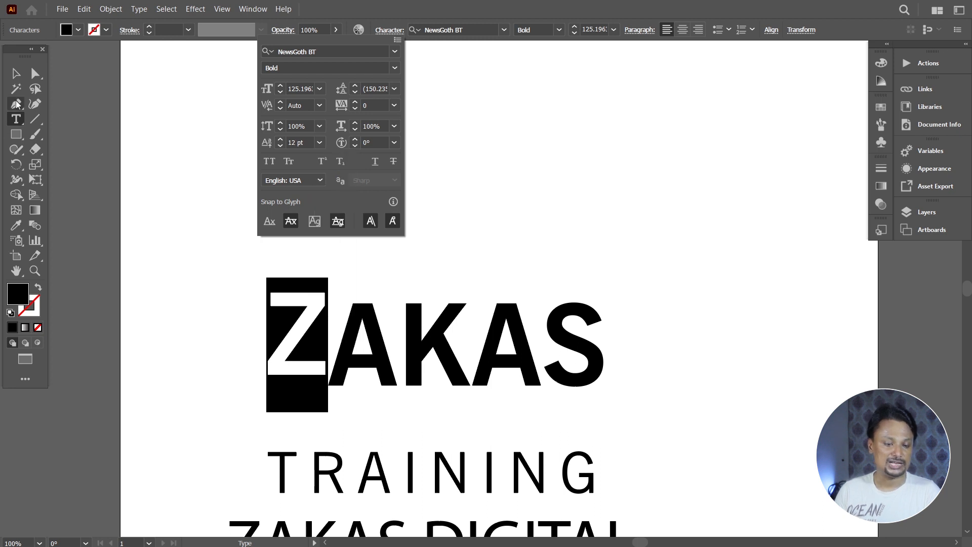
pyautogui.click(16, 73)
pyautogui.click(16, 74)
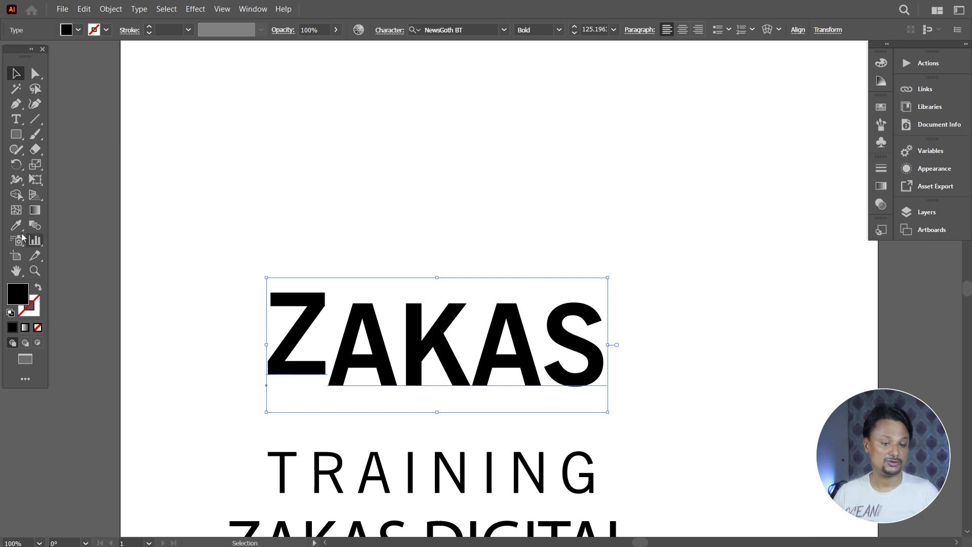
# - Lower only the letter K of ZAKAS with a baseline shift of -12 pt
pyautogui.click(15, 119)
pyautogui.moveTo(357, 319); pyautogui.dragTo(444, 341)
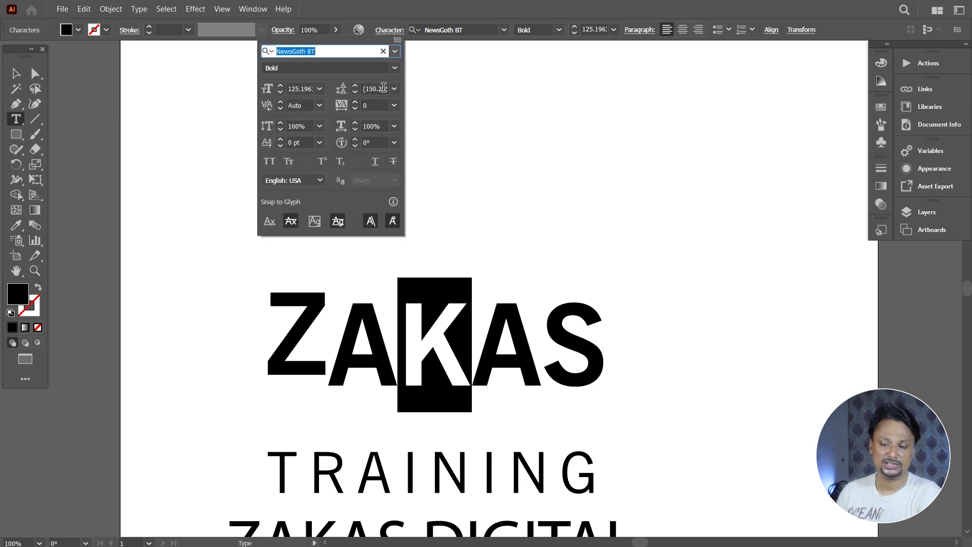
pyautogui.click(320, 143)
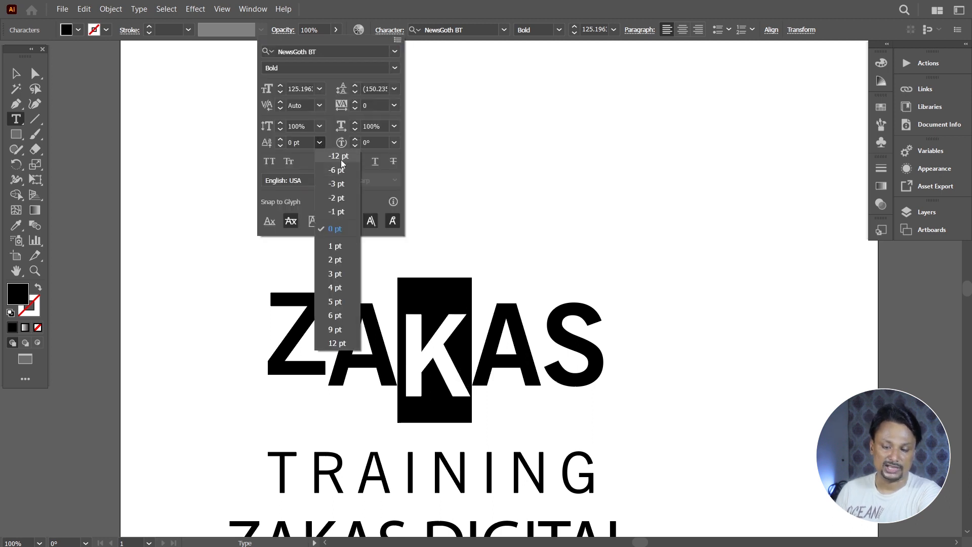
pyautogui.click(337, 158)
pyautogui.click(18, 78)
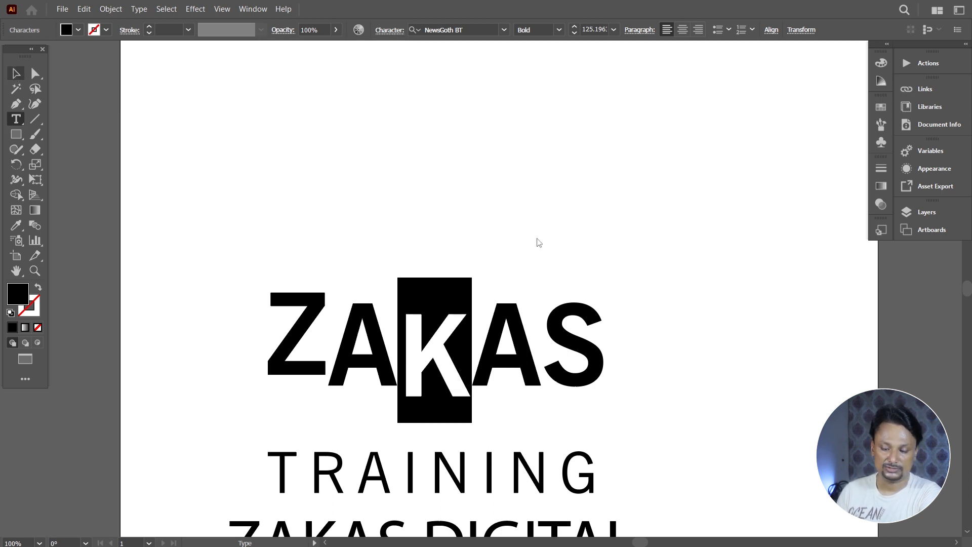
# - Raise only the second letter A of ZAKAS with a baseline shift of 12 pt
pyautogui.click(507, 337)
pyautogui.moveTo(481, 342); pyautogui.dragTo(519, 341)
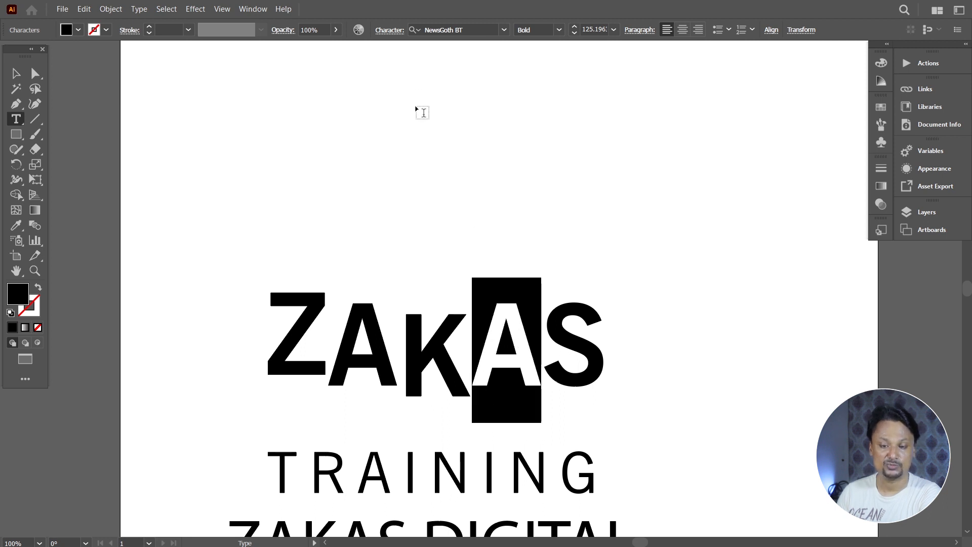
pyautogui.hotkey('ctrl', 't')
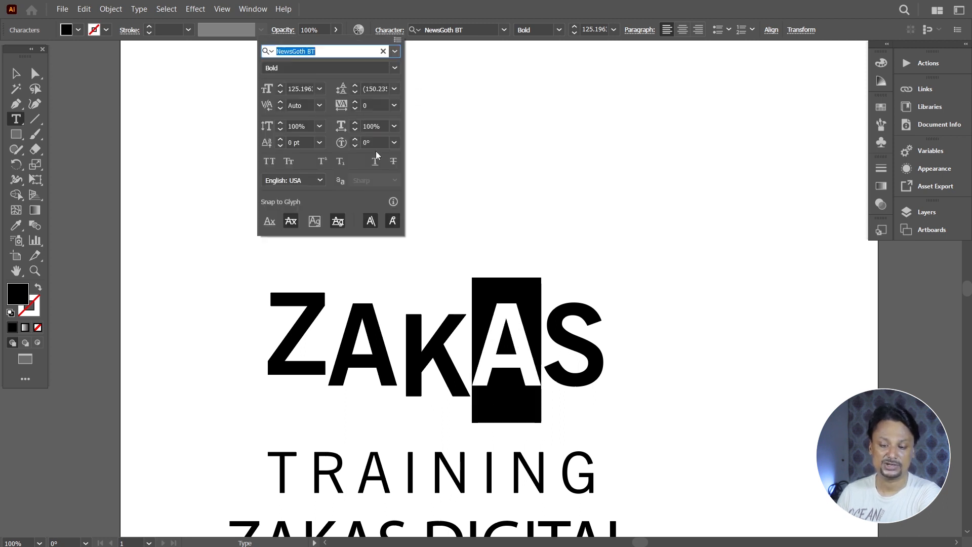
pyautogui.click(319, 143)
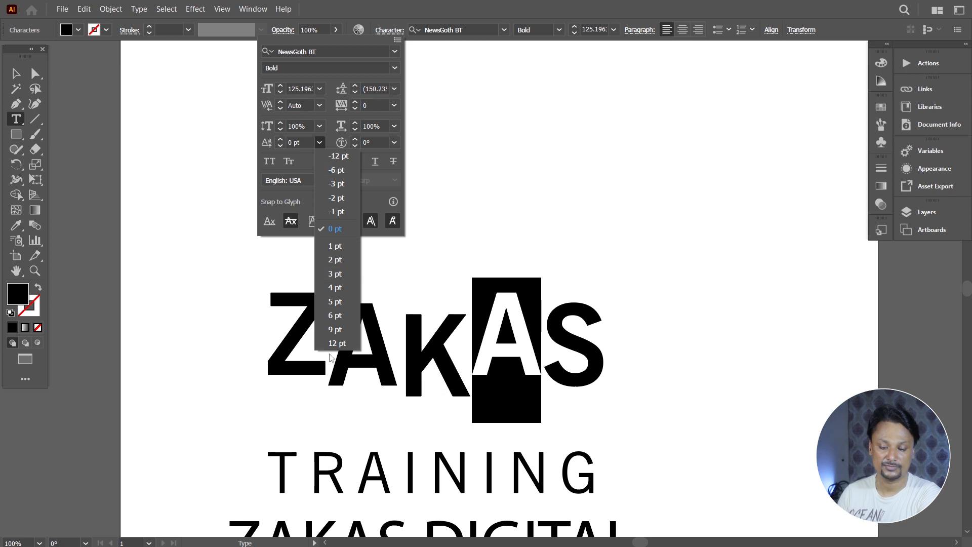
pyautogui.click(344, 347)
# - Lower only the letter S of ZAKAS with a baseline shift of -12 pt and deselect the text
pyautogui.click(554, 359)
pyautogui.click(550, 349)
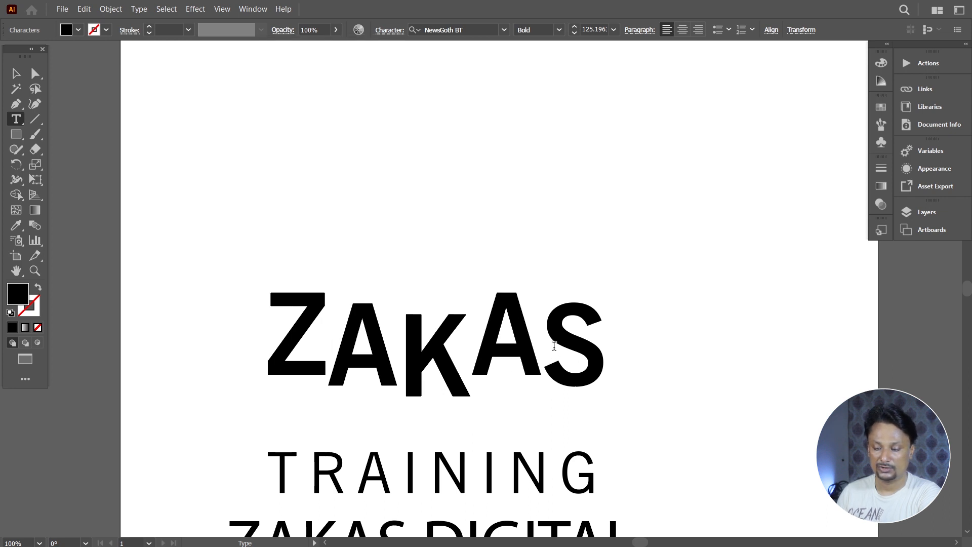
pyautogui.moveTo(554, 346); pyautogui.dragTo(587, 346)
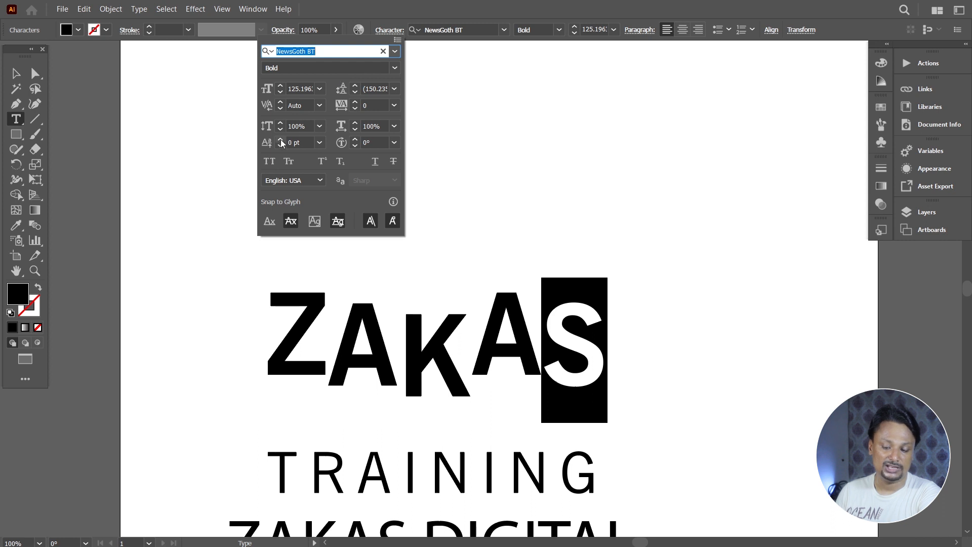
pyautogui.click(281, 140)
pyautogui.click(281, 140)
pyautogui.click(281, 140)
pyautogui.click(281, 141)
pyautogui.click(279, 146)
pyautogui.click(279, 146)
pyautogui.click(279, 146)
pyautogui.click(279, 146)
pyautogui.click(279, 146)
pyautogui.click(279, 146)
pyautogui.click(279, 145)
pyautogui.click(279, 145)
pyautogui.doubleClick(278, 146)
pyautogui.click(319, 143)
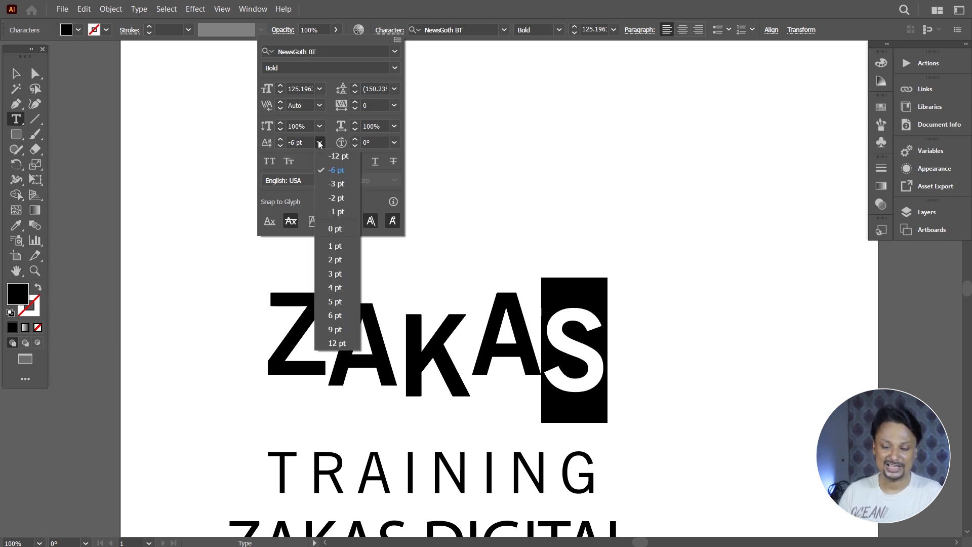
pyautogui.click(338, 156)
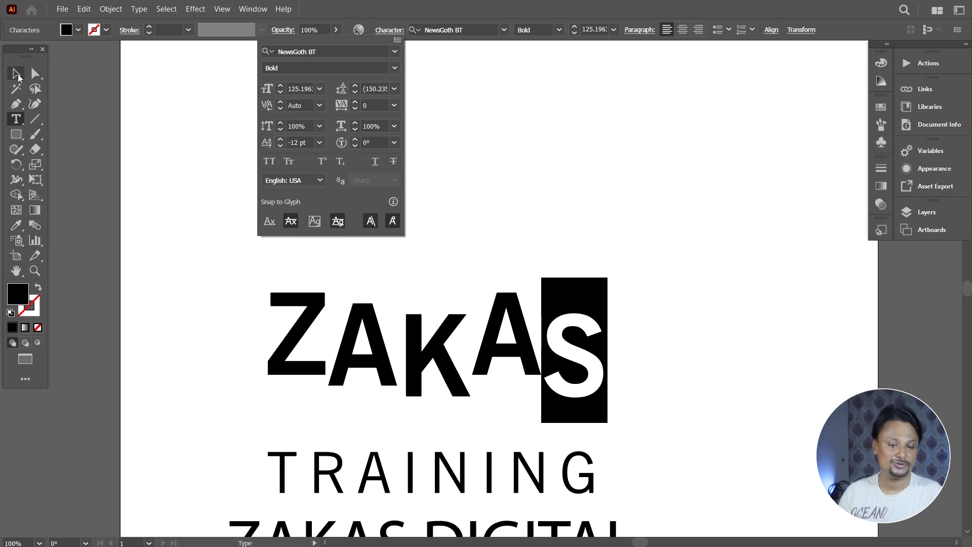
pyautogui.click(19, 77)
pyautogui.click(638, 235)
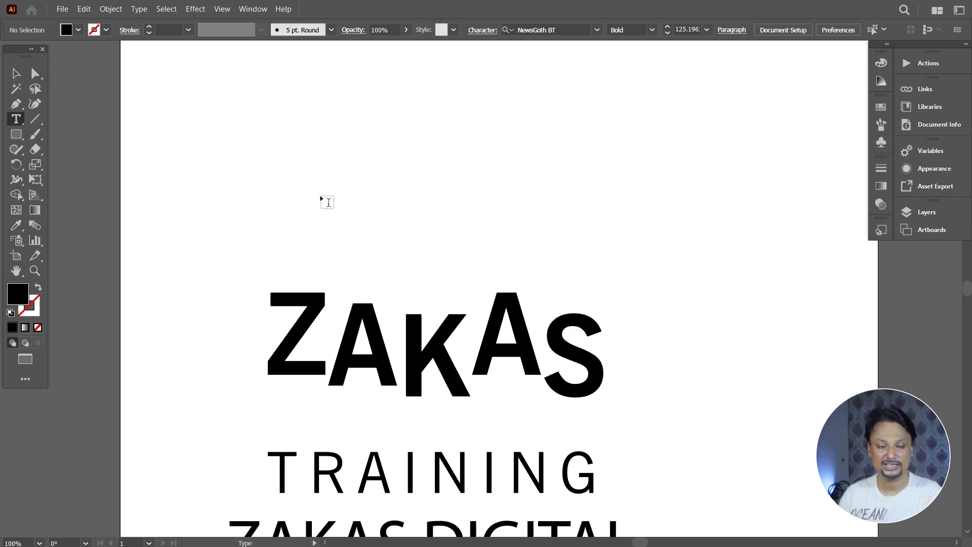
# - Move the staggered ZAKAS text slightly up and to the left, further above TRAINING
pyautogui.click(8, 70)
pyautogui.moveTo(582, 367); pyautogui.dragTo(571, 347)
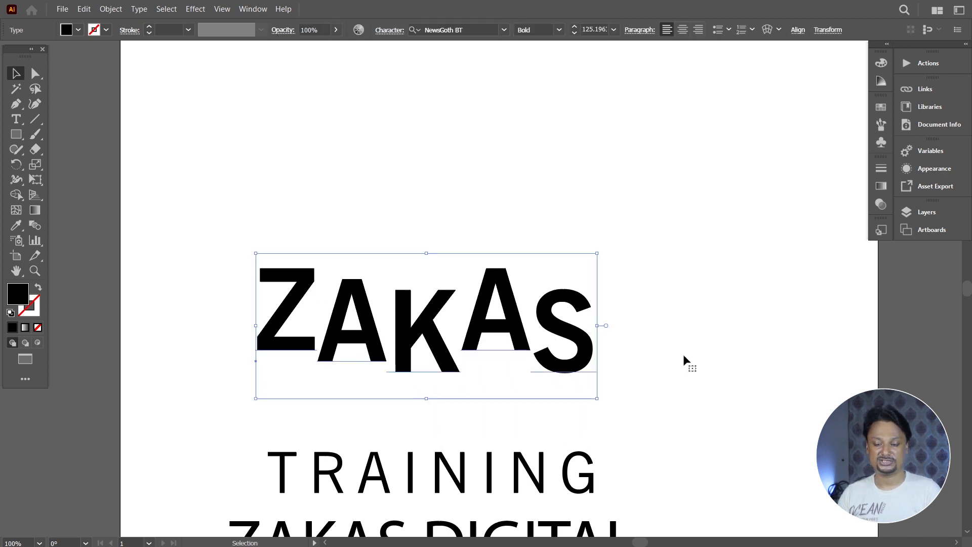
pyautogui.click(735, 307)
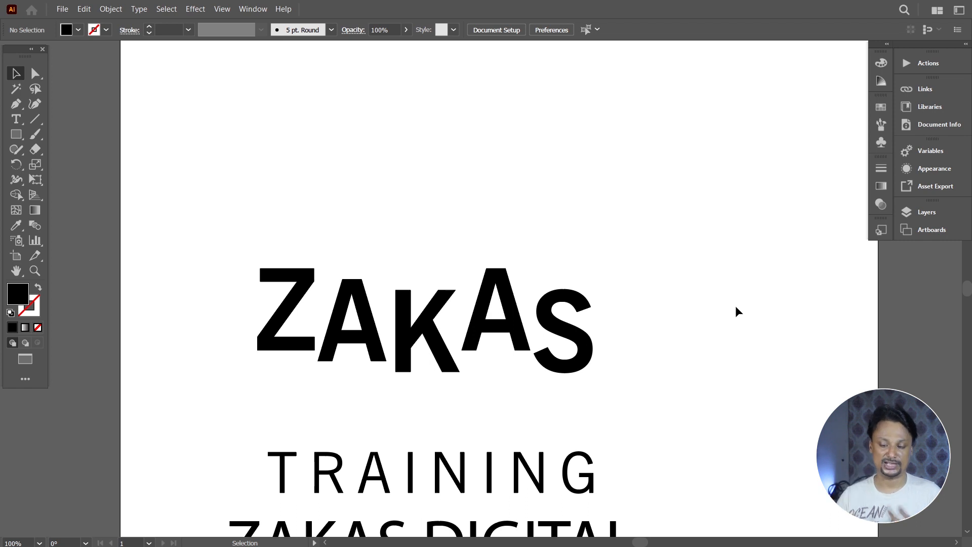
pyautogui.moveTo(541, 346); pyautogui.dragTo(527, 353)
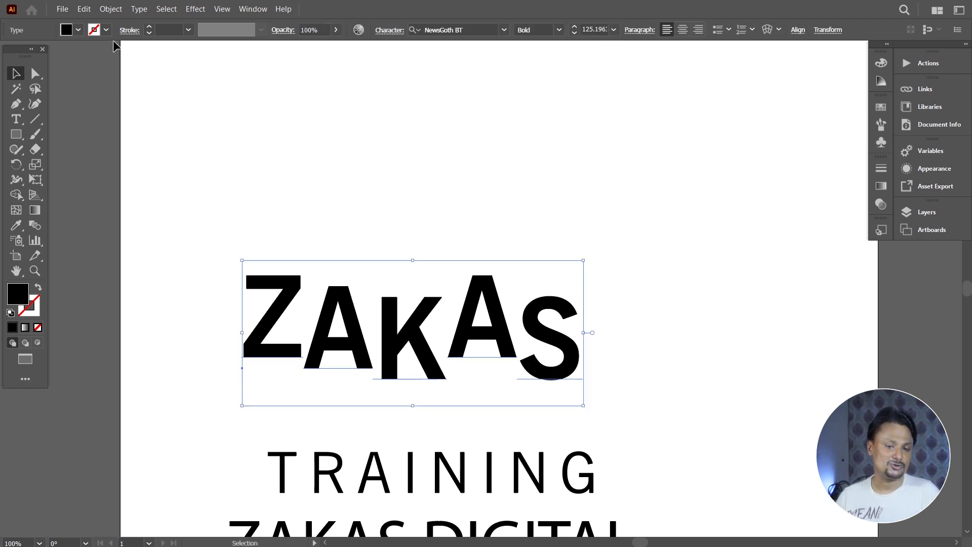
# - Fill the ZAKAS text with green and enlarge it to about 131 pt
pyautogui.click(79, 30)
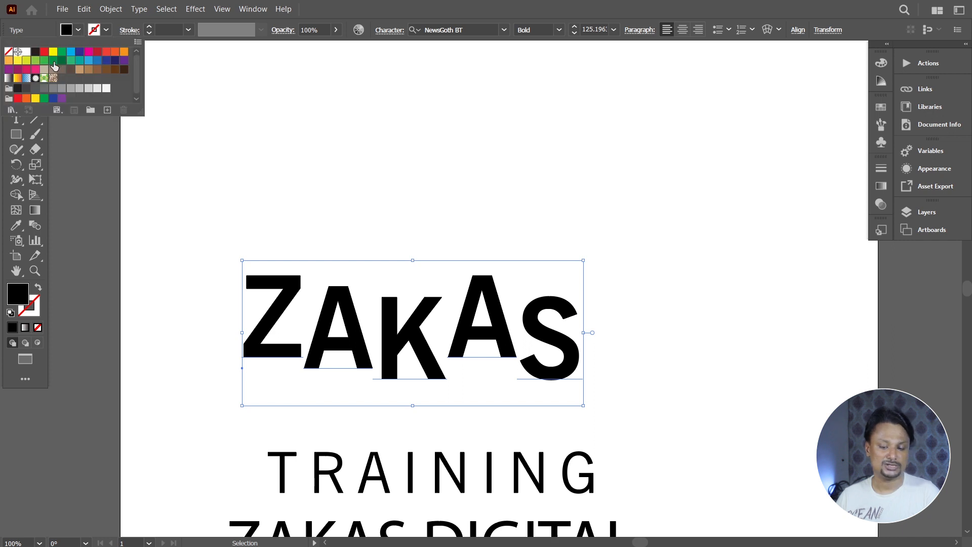
pyautogui.click(53, 61)
pyautogui.moveTo(578, 259); pyautogui.dragTo(599, 252)
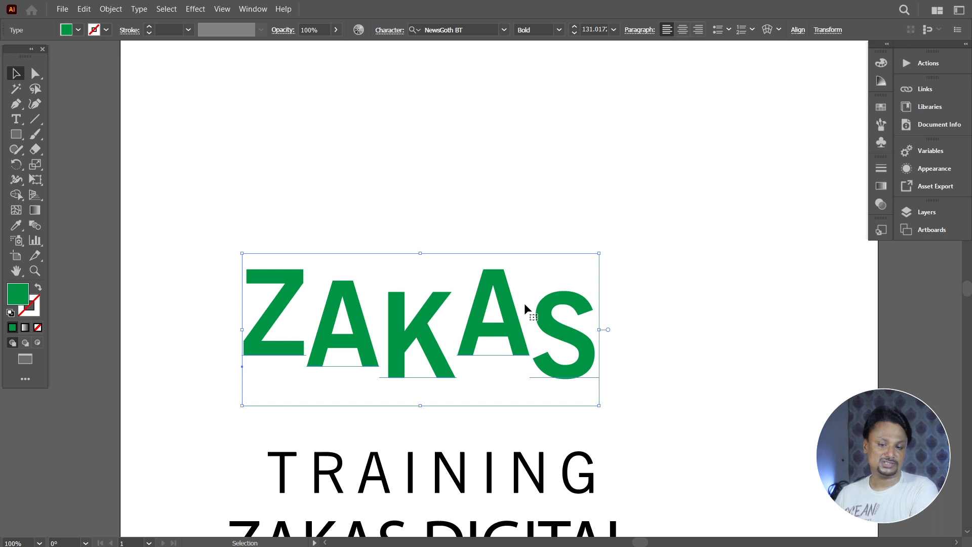
# - Set the character rotation of the ZAKAS text to -3°
pyautogui.click(389, 31)
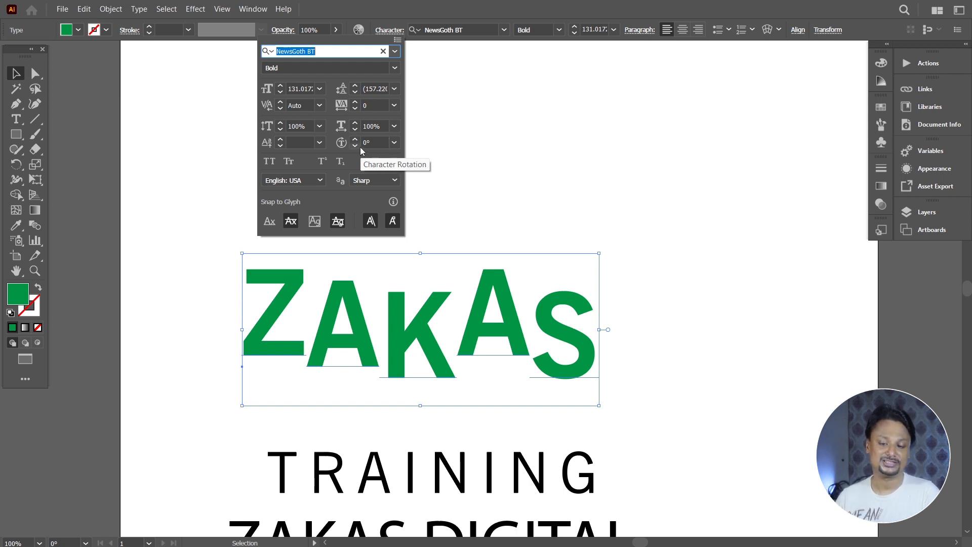
pyautogui.moveTo(356, 141); pyautogui.dragTo(356, 143)
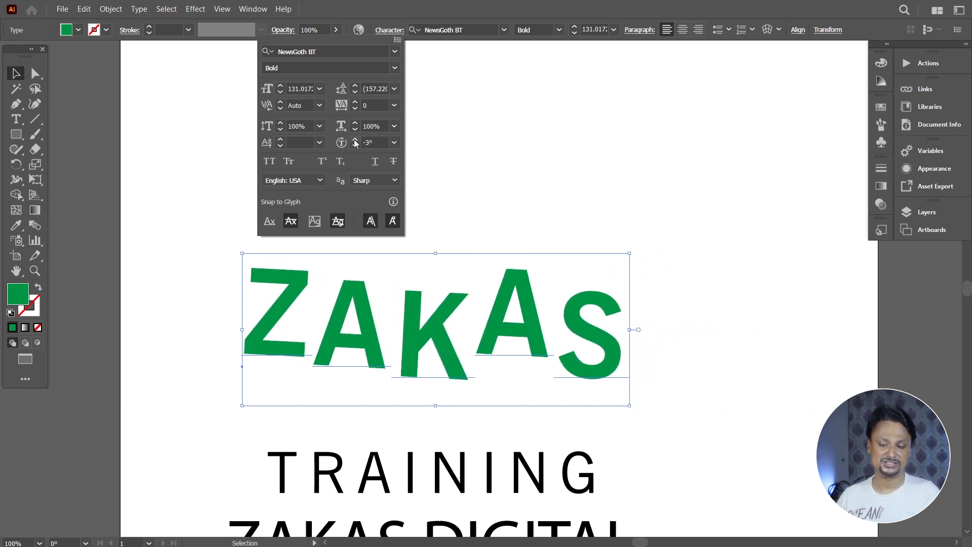
# - Set the character rotation of the green ZAKAS text to -2° and delete the text from the artboard
pyautogui.click(355, 143)
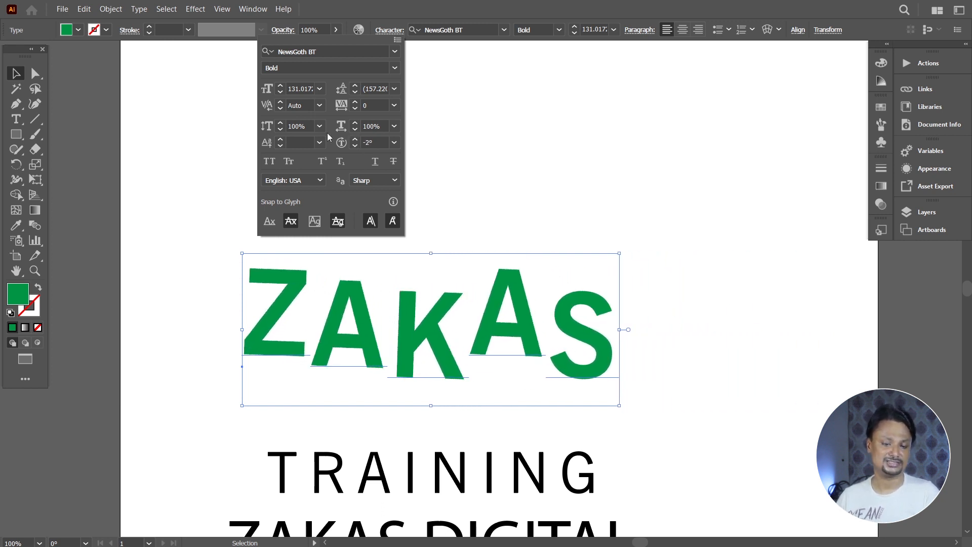
pyautogui.click(14, 74)
pyautogui.click(661, 210)
pyautogui.click(560, 320)
pyautogui.click(747, 312)
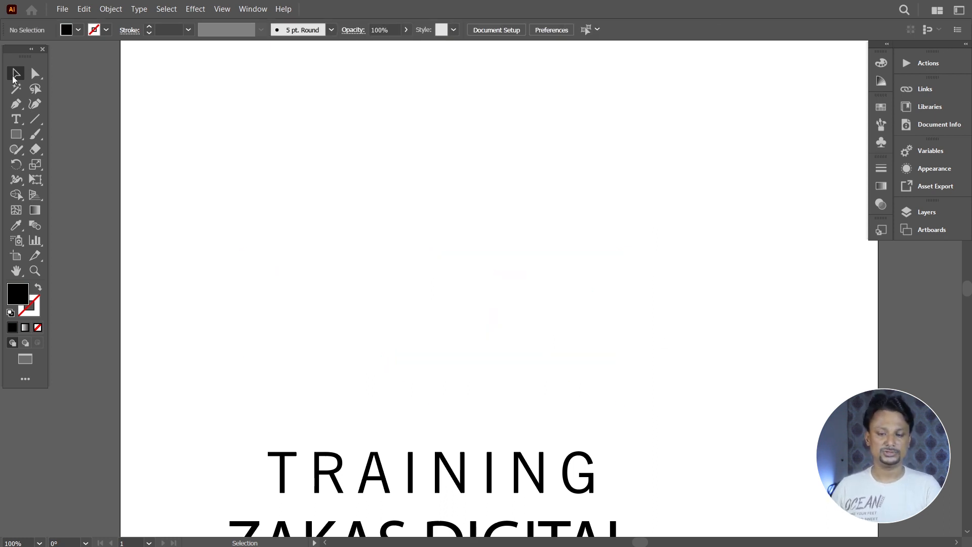
# - Add a two-line point text reading "5th International" and "Defence Exhibition" in Myriad Pro Regular, 72 pt, above TRAINING
pyautogui.click(16, 119)
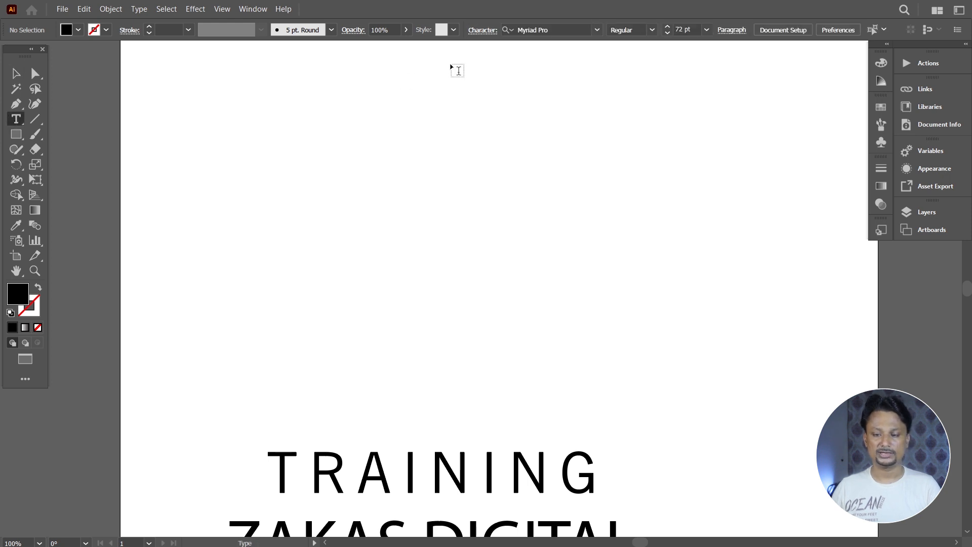
pyautogui.click(484, 31)
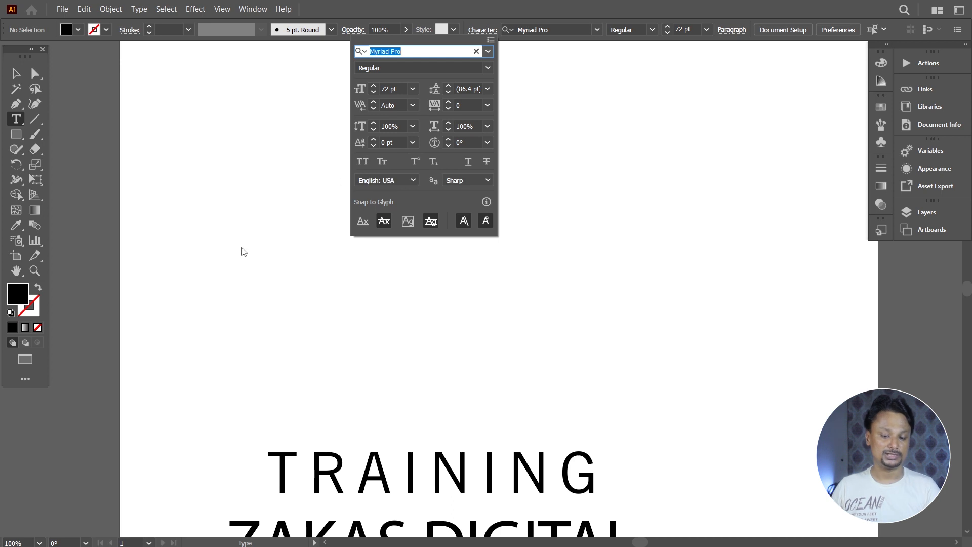
pyautogui.click(17, 123)
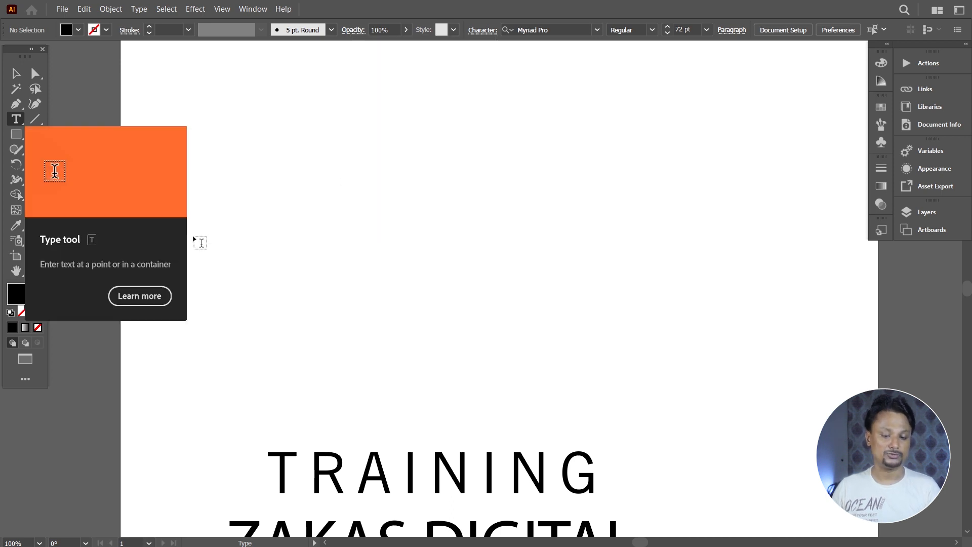
pyautogui.click(203, 230)
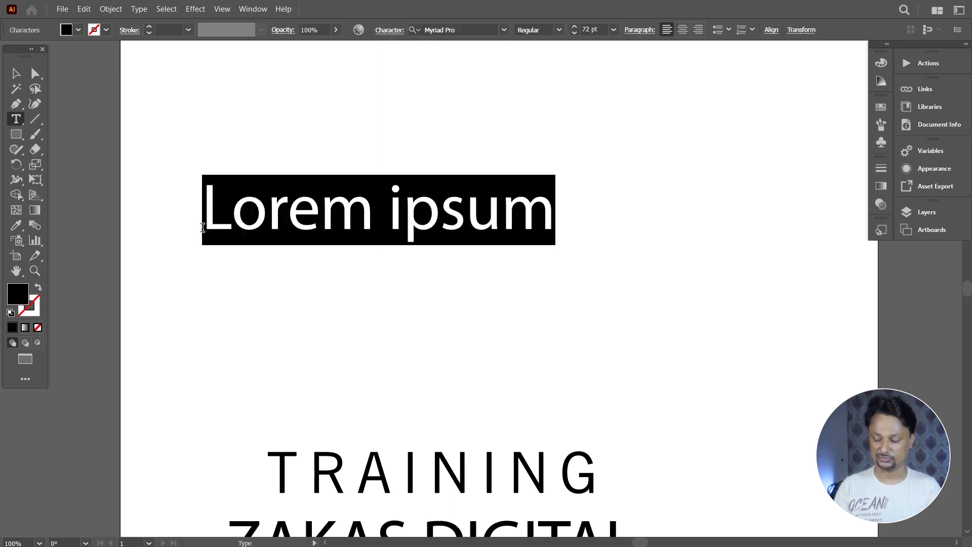
pyautogui.write('5th ')
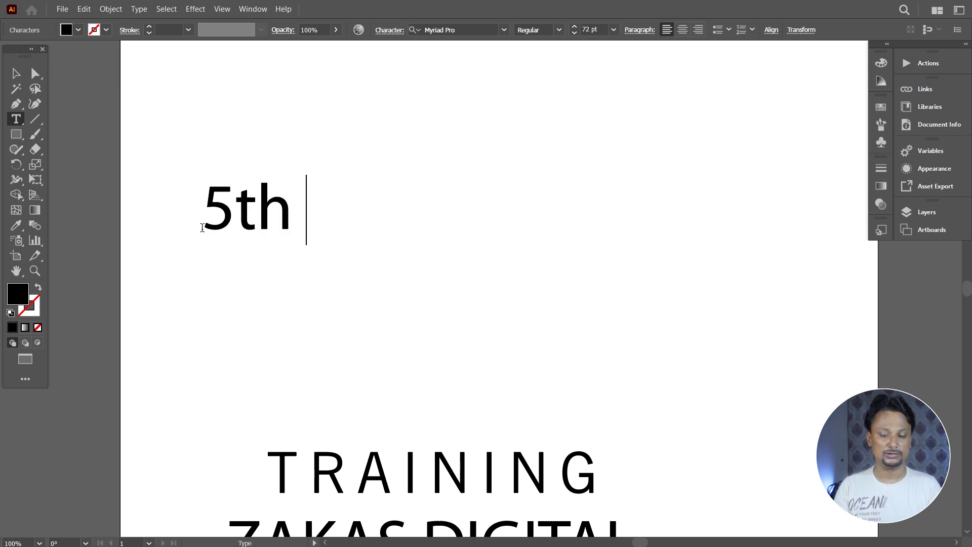
pyautogui.write('Int')
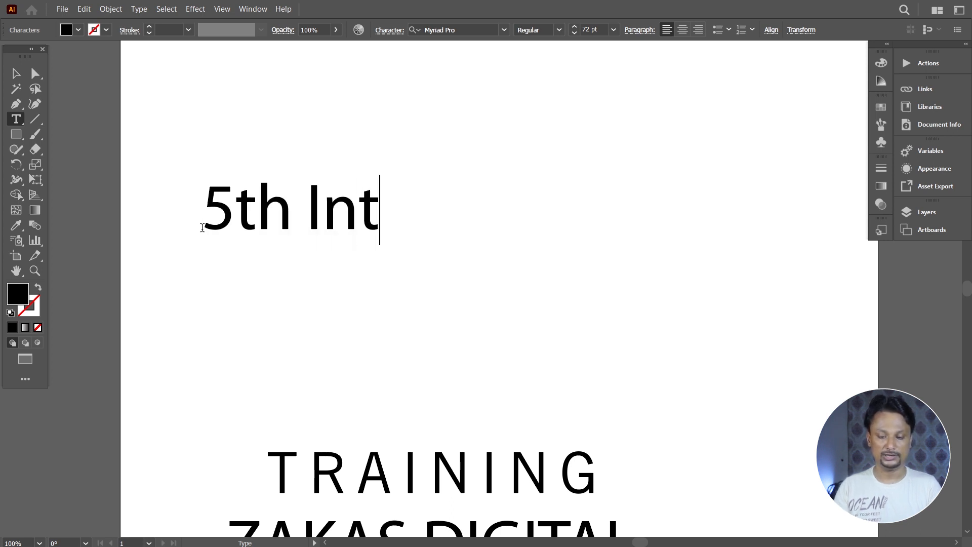
pyautogui.write('ernational')
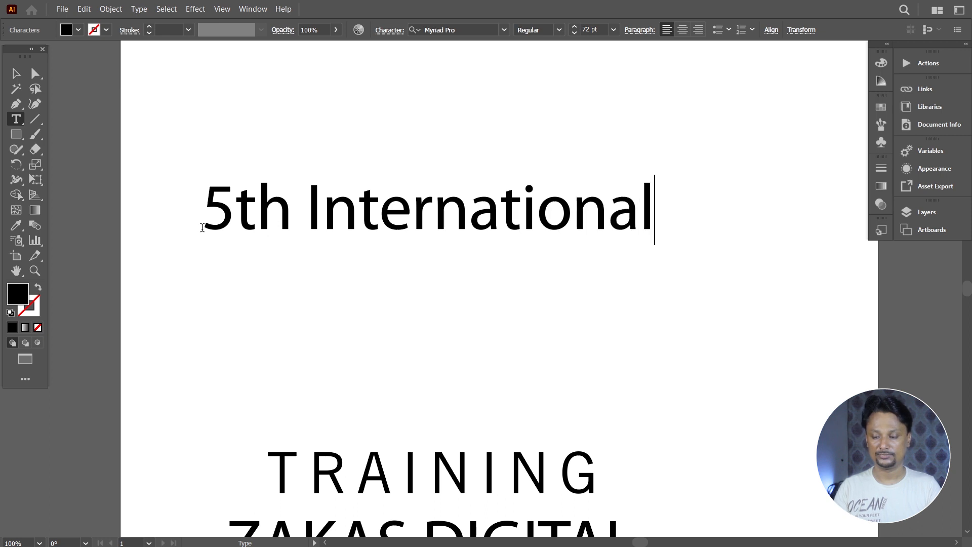
pyautogui.press('Return')
pyautogui.write('Defen')
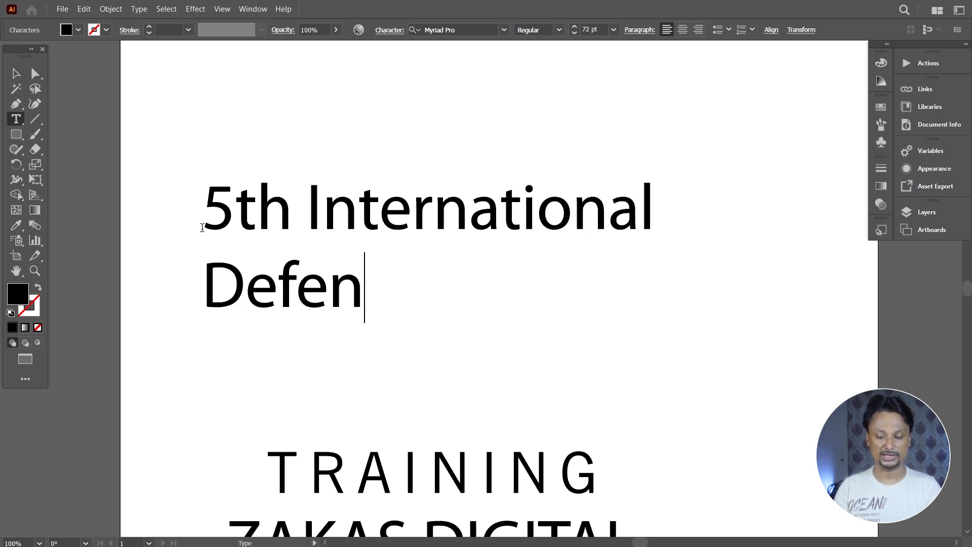
pyautogui.write('ce Ex')
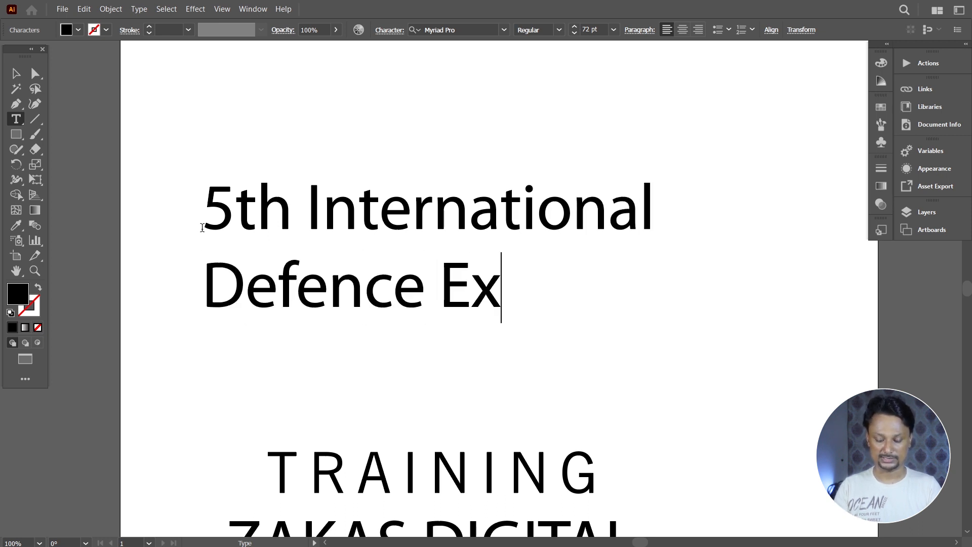
pyautogui.write('hibition')
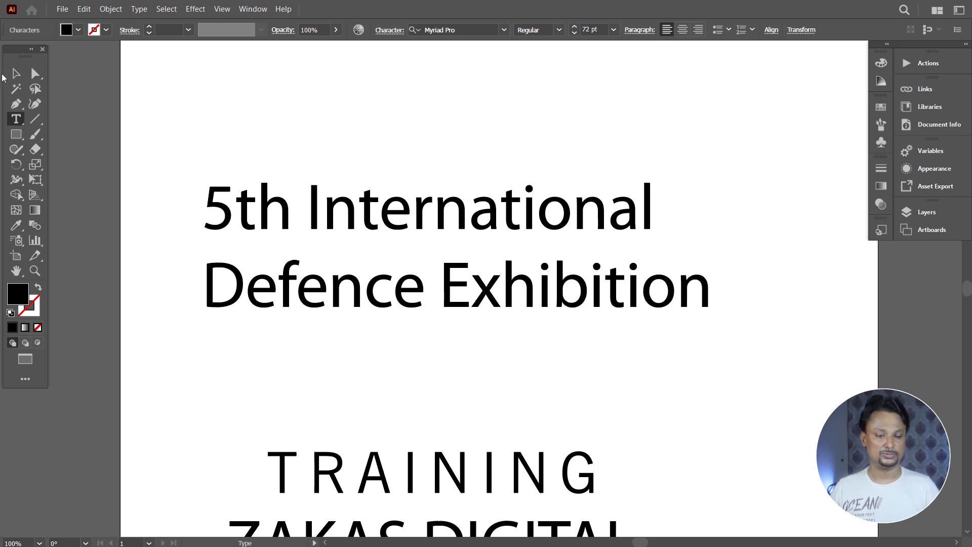
# - Move the two-line exhibition text down, closer to the TRAINING text
pyautogui.click(15, 75)
pyautogui.moveTo(562, 302); pyautogui.dragTo(557, 294)
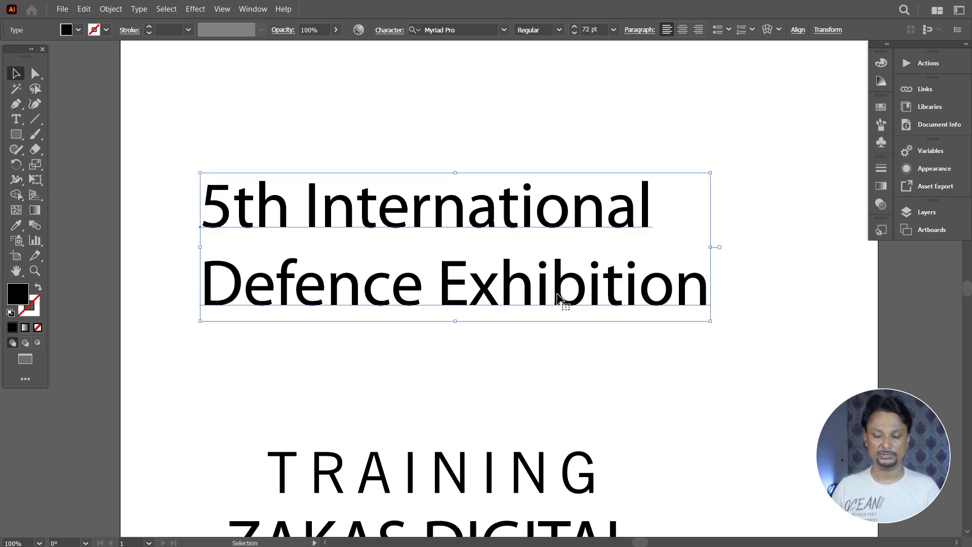
pyautogui.moveTo(259, 205); pyautogui.dragTo(262, 265)
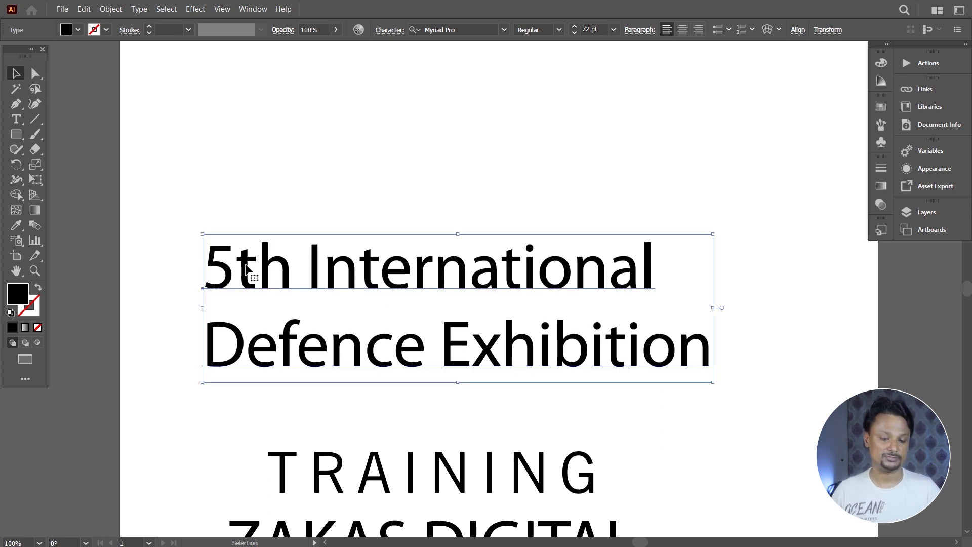
pyautogui.click(16, 119)
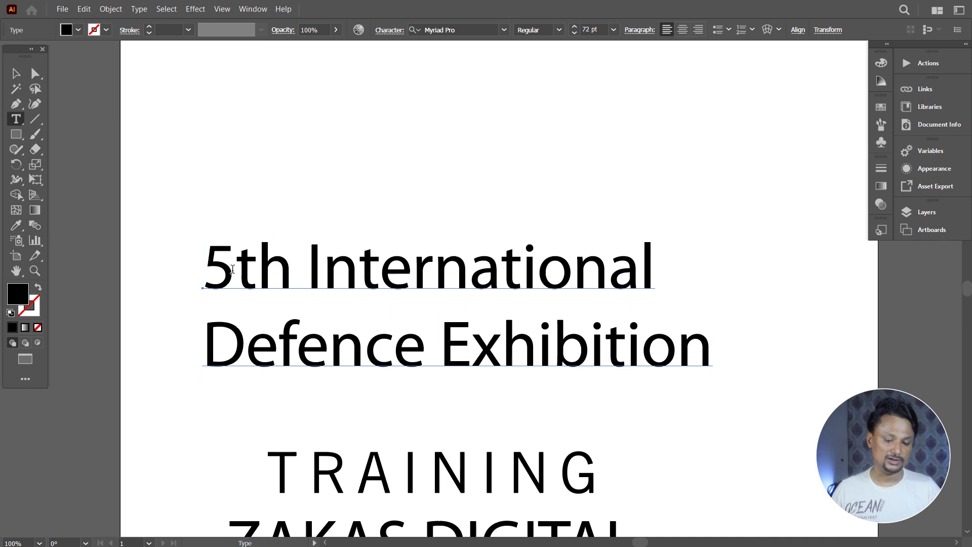
pyautogui.moveTo(235, 269); pyautogui.dragTo(293, 275)
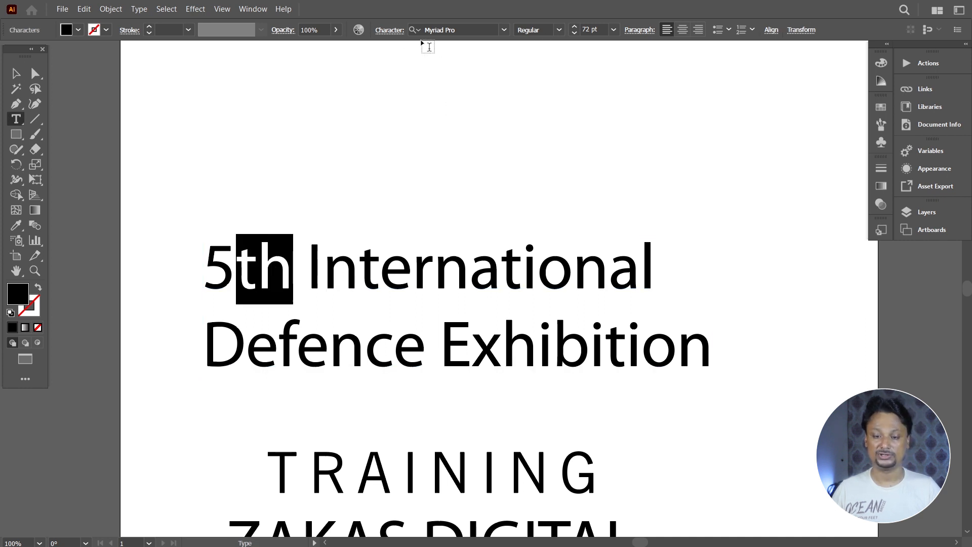
pyautogui.click(387, 30)
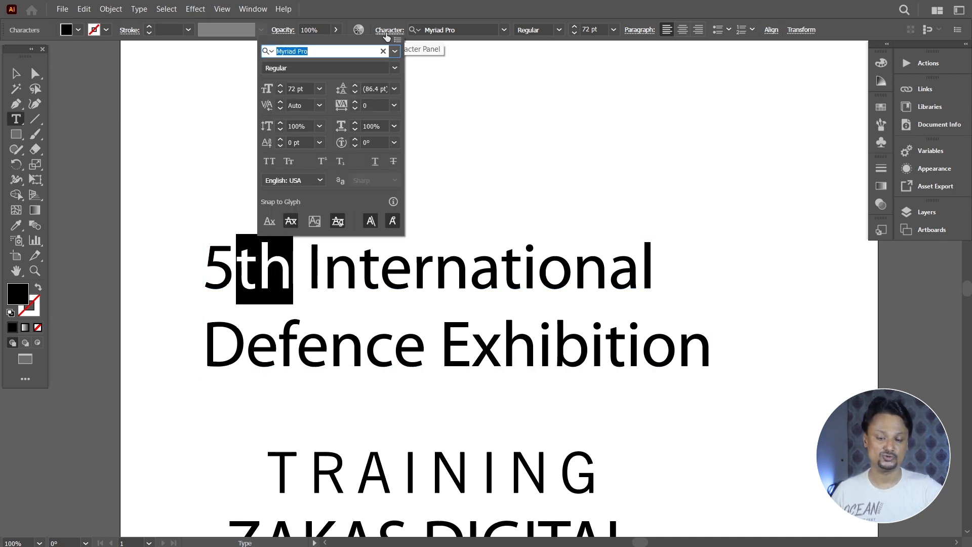
pyautogui.click(14, 75)
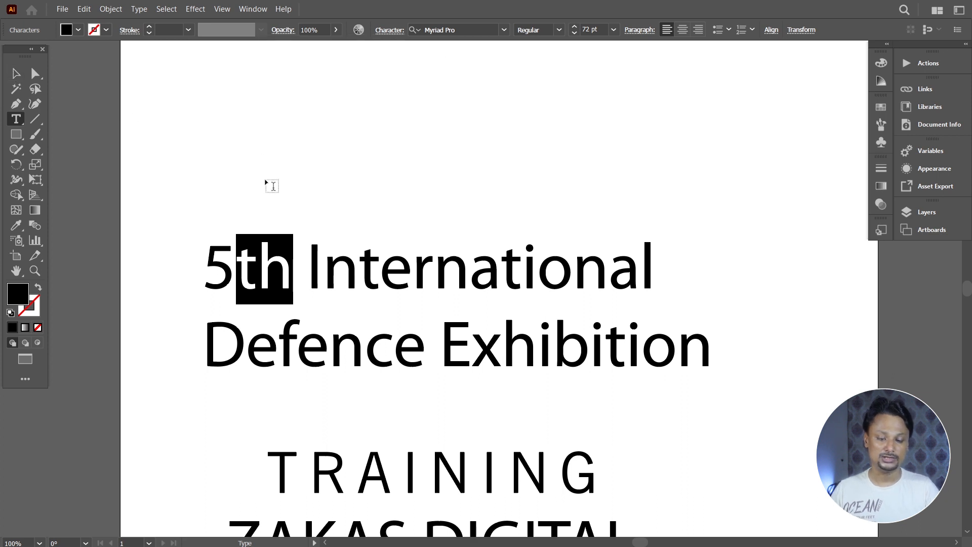
# - Move the exhibition text slightly further down and delete the TRAINING and ZAKAS DIGITAL texts beneath it
pyautogui.click(16, 75)
pyautogui.moveTo(470, 253); pyautogui.dragTo(471, 291)
pyautogui.click(410, 471)
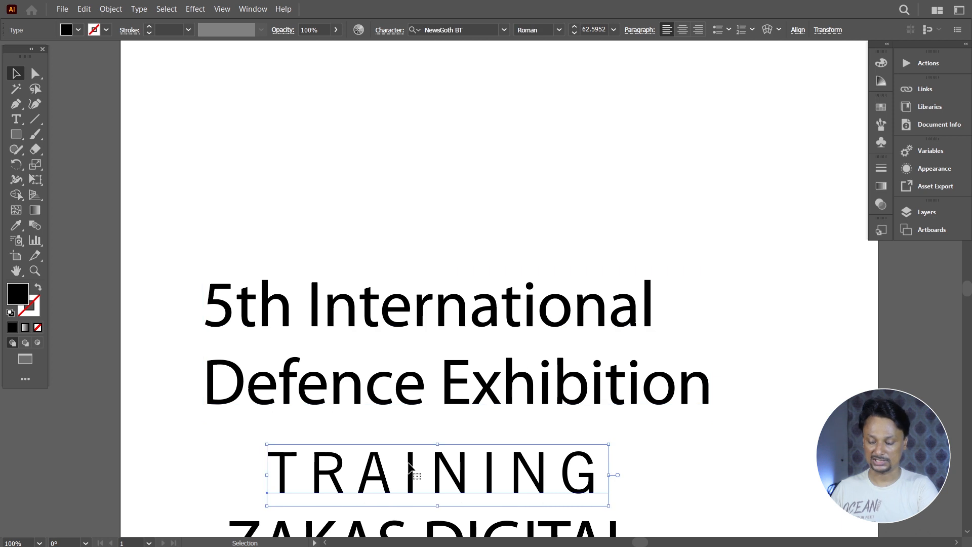
pyautogui.press('Delete')
pyautogui.click(423, 527)
pyautogui.press('Delete')
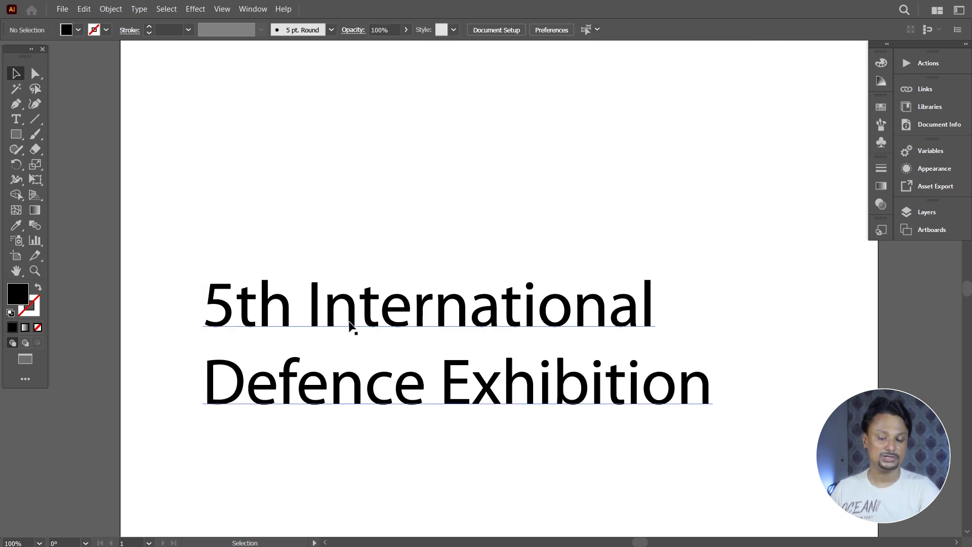
# - Format only the letters "th" after the 5 as superscript
pyautogui.click(13, 118)
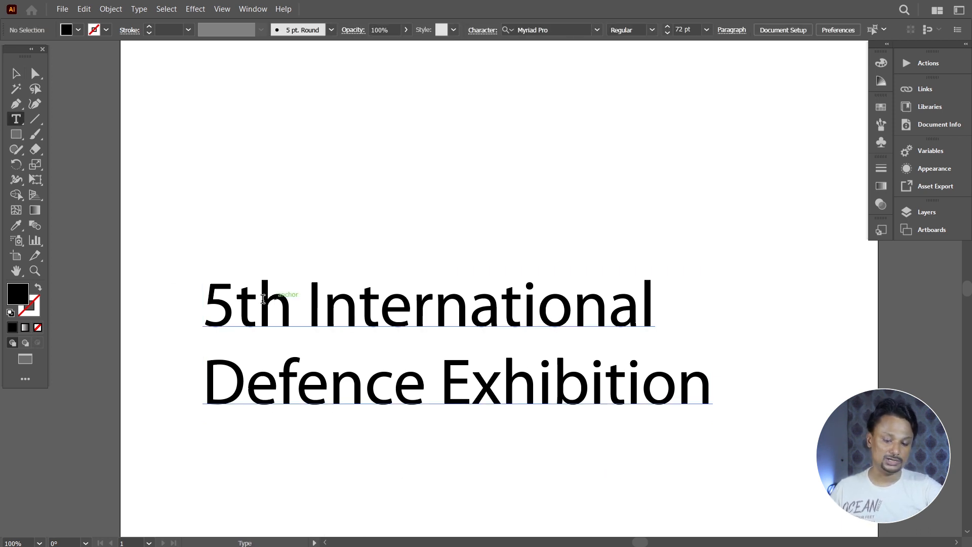
pyautogui.moveTo(237, 309); pyautogui.dragTo(293, 309)
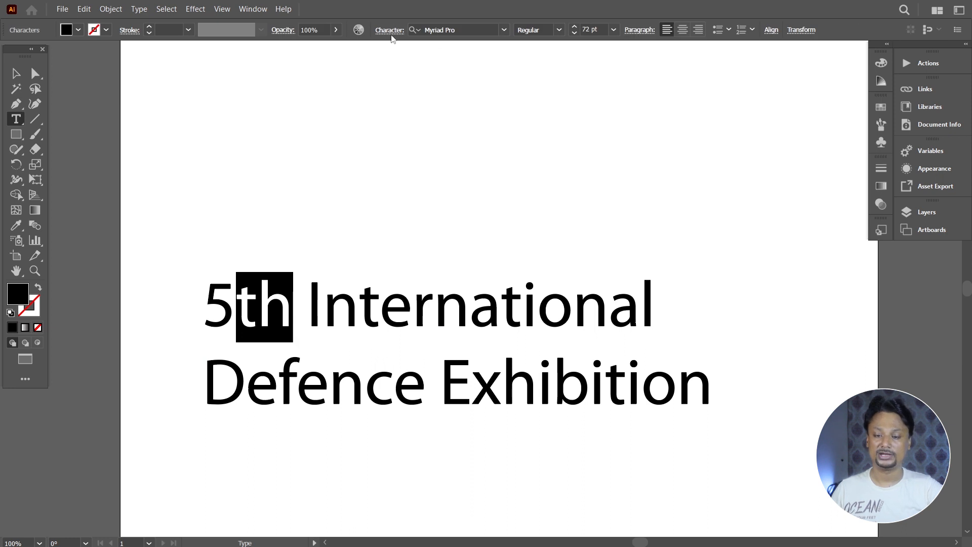
pyautogui.click(390, 30)
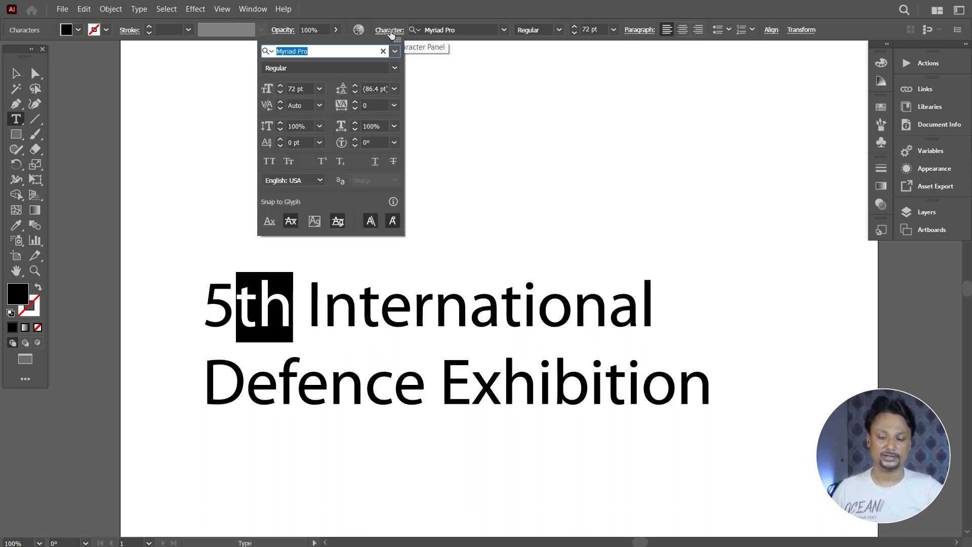
pyautogui.click(322, 163)
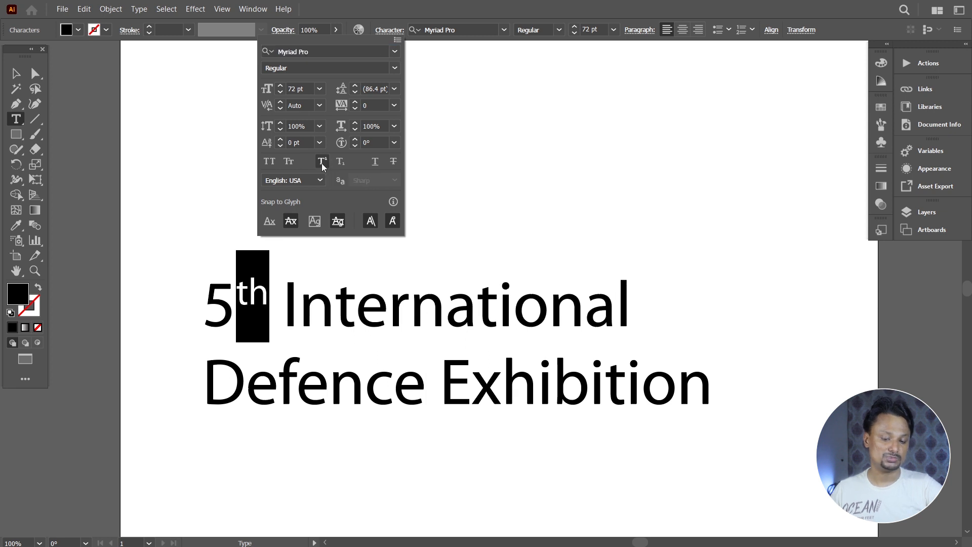
# - Try the "th" as subscript, alternating with superscript, and return it to superscript
pyautogui.click(322, 162)
pyautogui.click(340, 163)
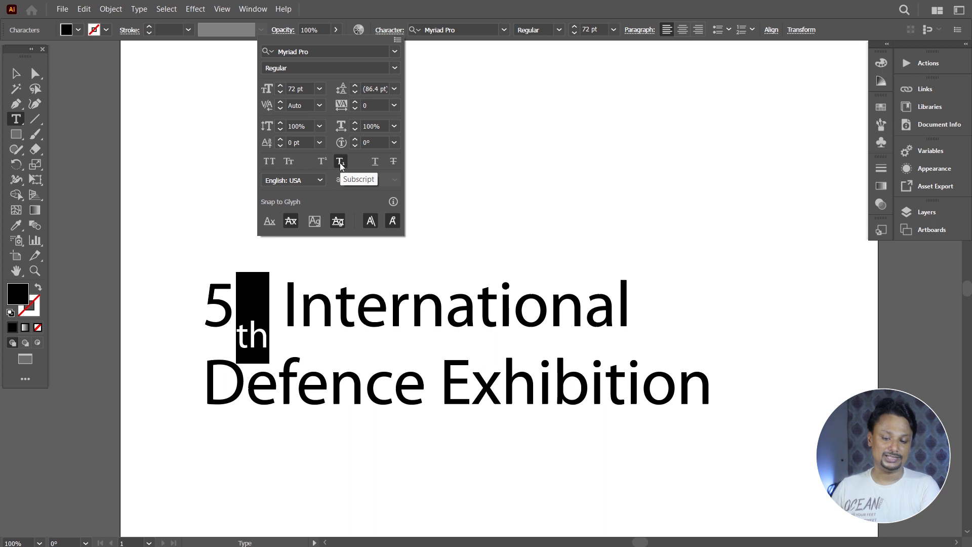
pyautogui.click(327, 162)
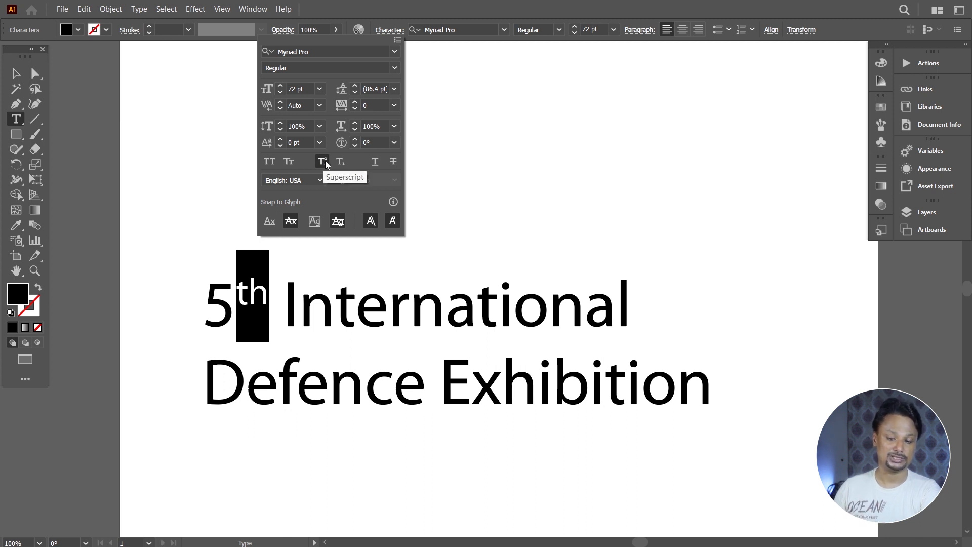
pyautogui.click(339, 163)
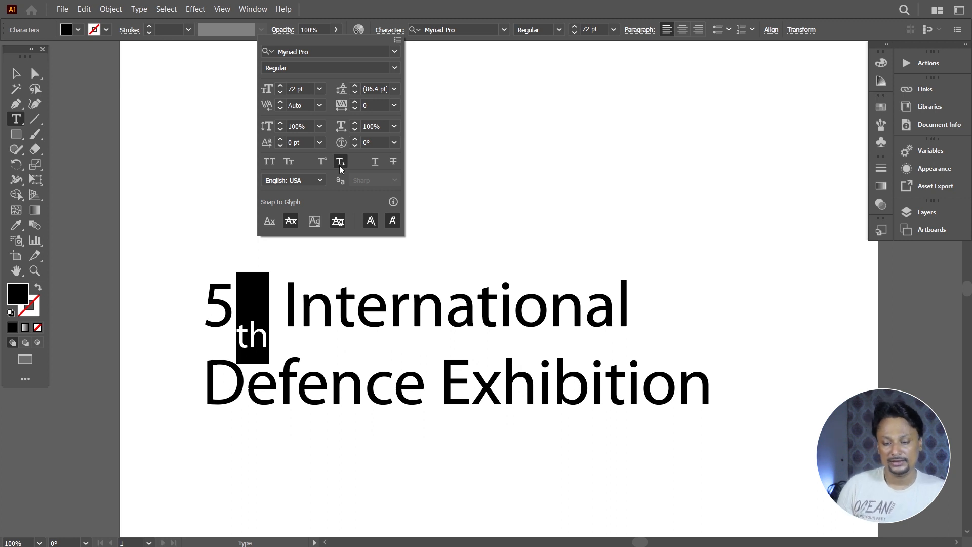
pyautogui.click(322, 161)
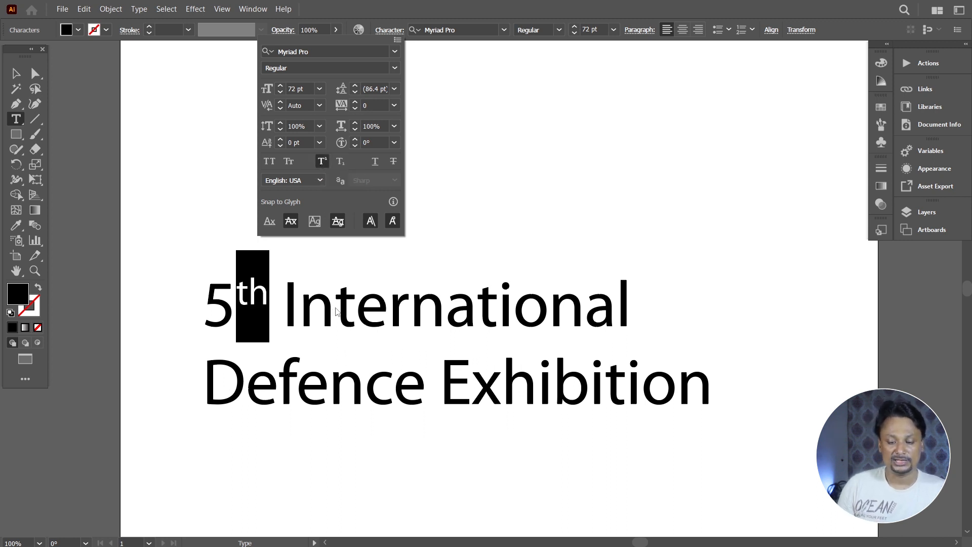
# - Apply All Caps to the word "International" in the first line
pyautogui.doubleClick(305, 311)
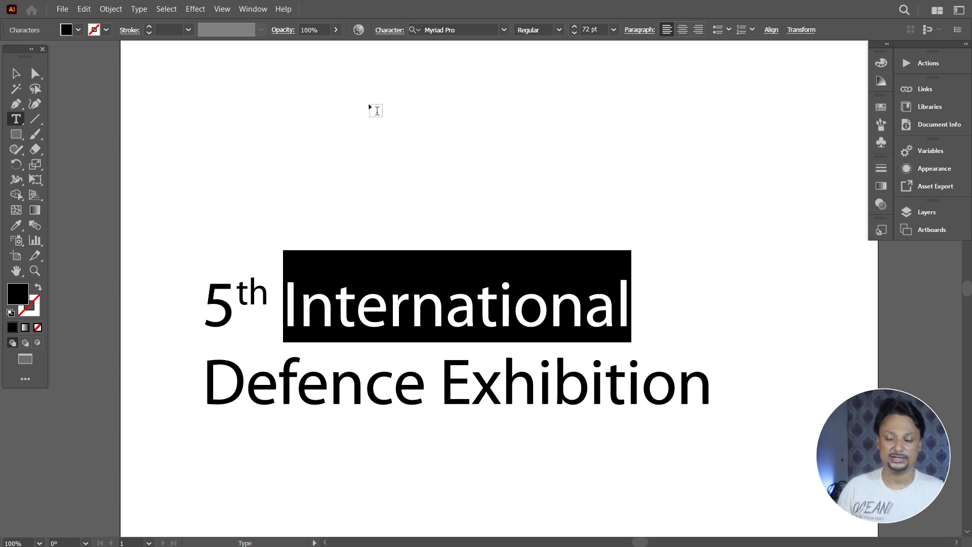
pyautogui.click(390, 31)
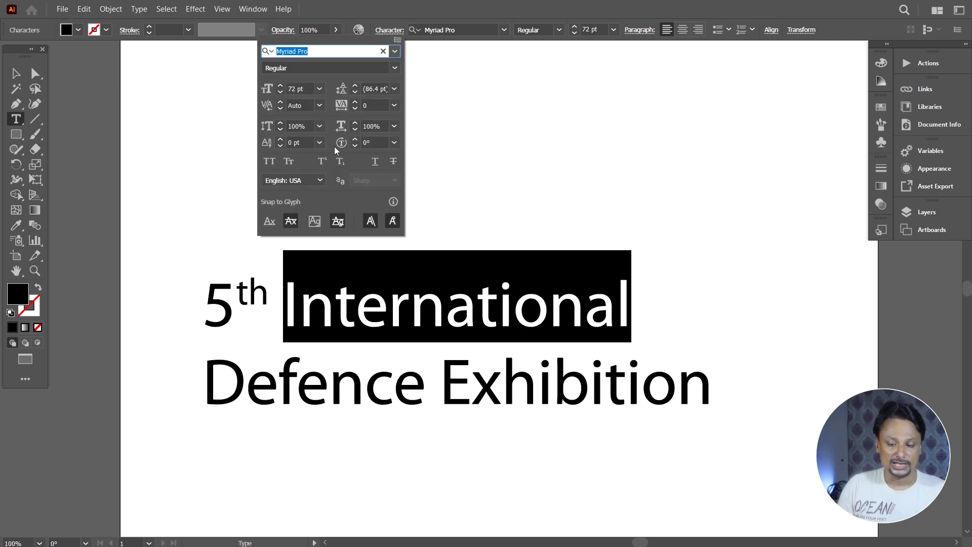
pyautogui.click(271, 165)
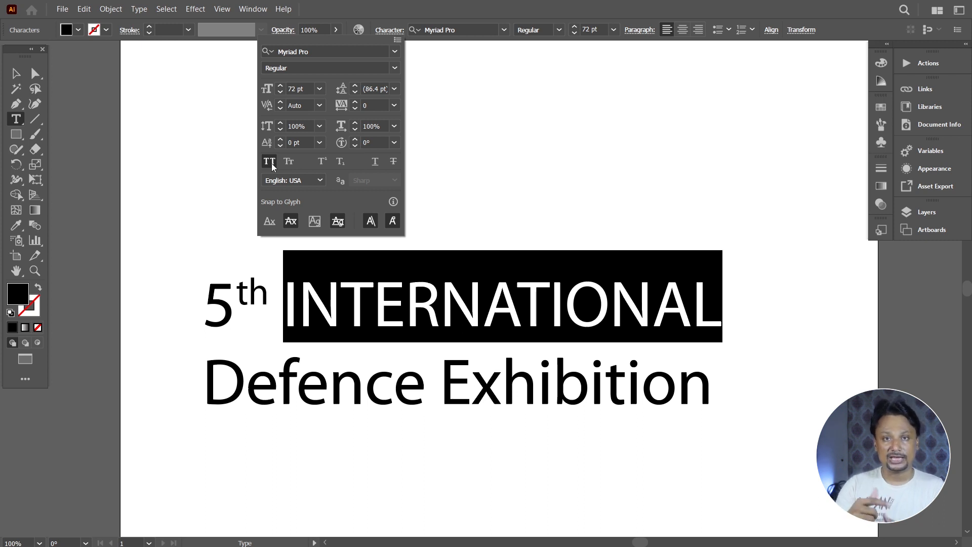
# - Apply All Caps to the whole second line, "Defence Exhibition"
pyautogui.click(427, 356)
pyautogui.tripleClick(324, 389)
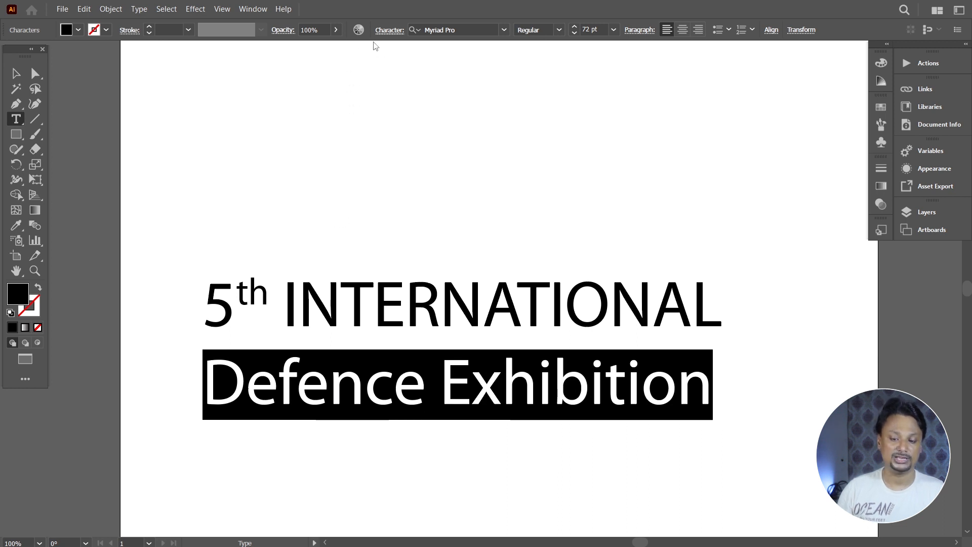
pyautogui.click(389, 30)
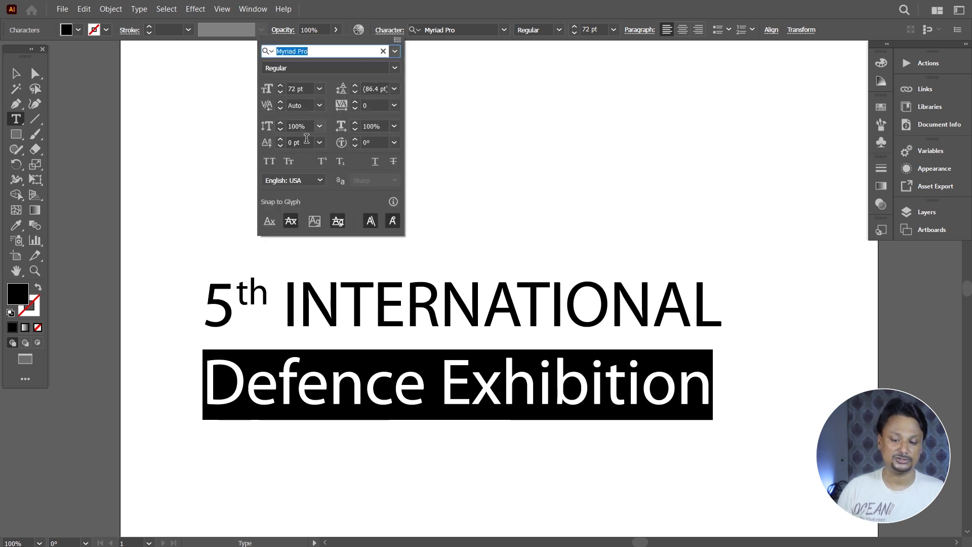
pyautogui.click(270, 161)
pyautogui.click(507, 353)
# - Apply Small Caps to the whole two-line text
pyautogui.tripleClick(490, 322)
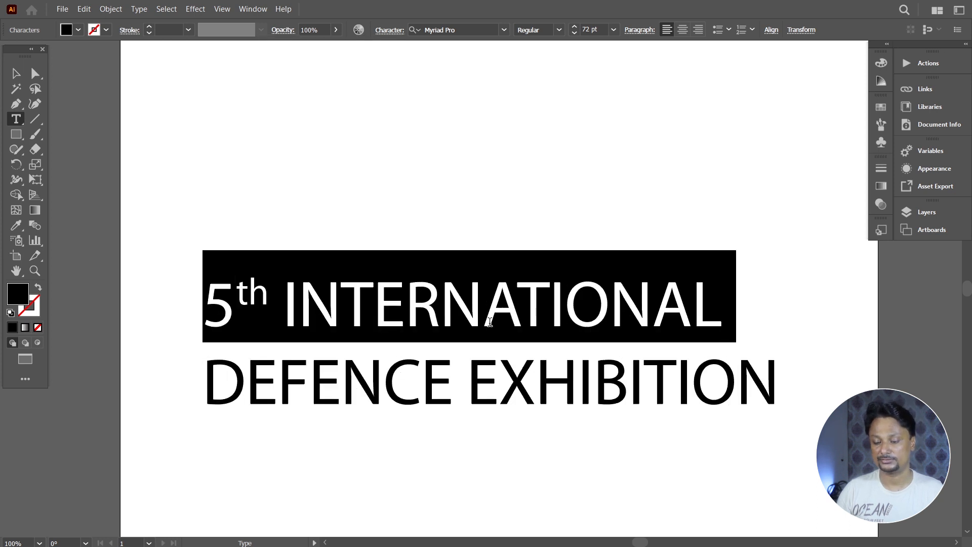
pyautogui.hotkey('ctrl', 'a')
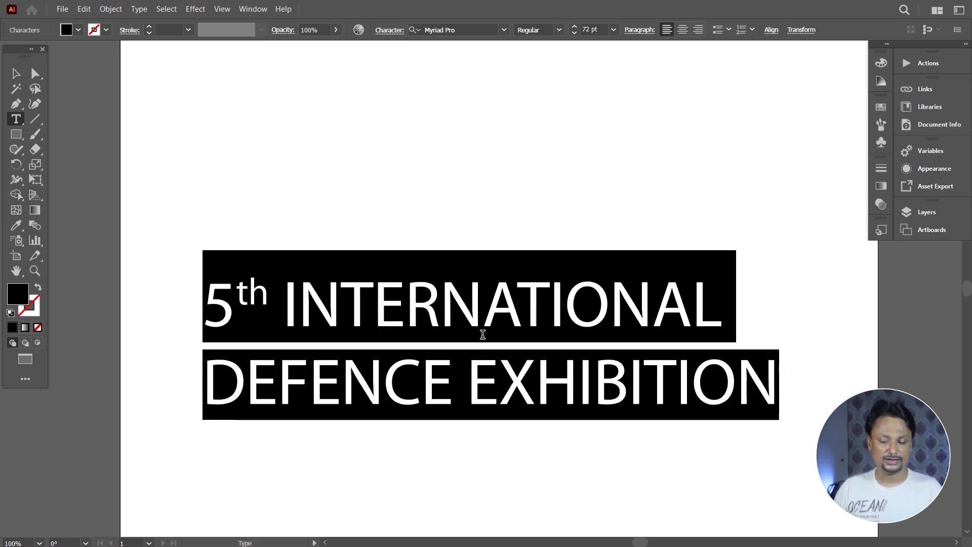
pyautogui.click(391, 33)
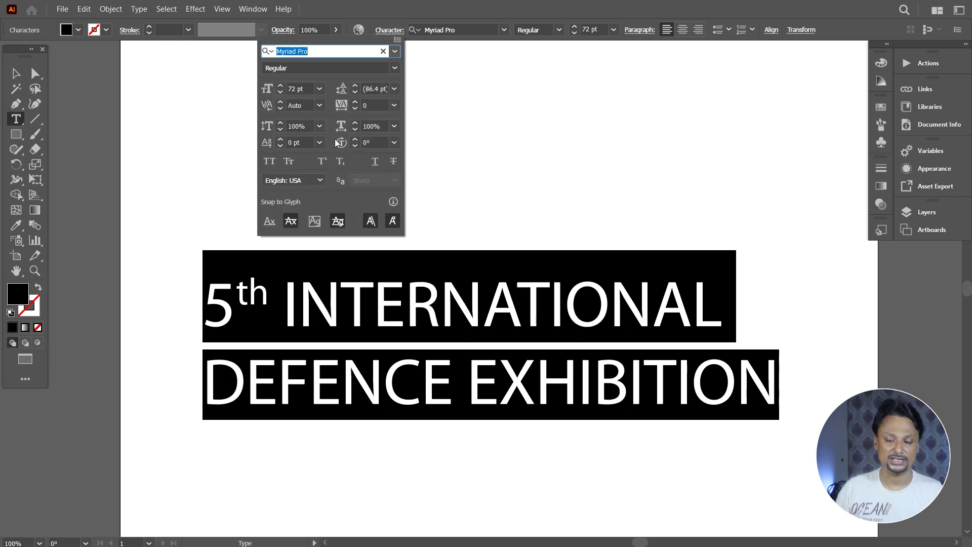
pyautogui.click(294, 165)
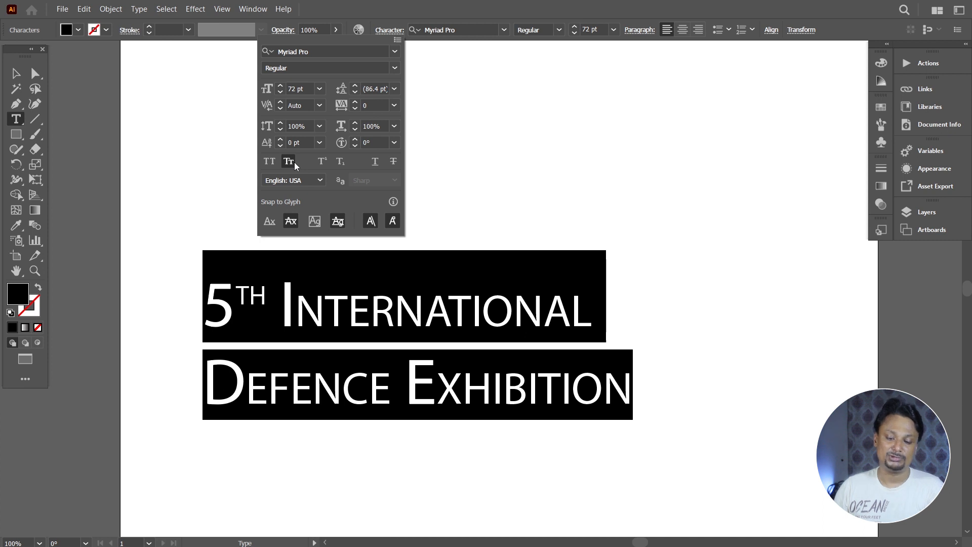
# - Compare the initial "I" with the remaining small-cap letters of "International" by highlighting each part
pyautogui.tripleClick(318, 308)
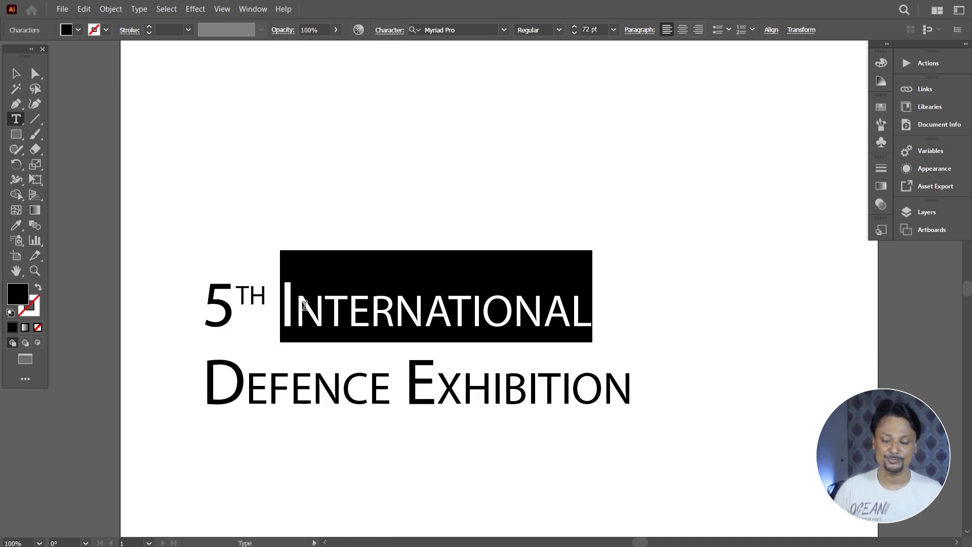
pyautogui.click(295, 308)
pyautogui.moveTo(294, 308); pyautogui.dragTo(287, 308)
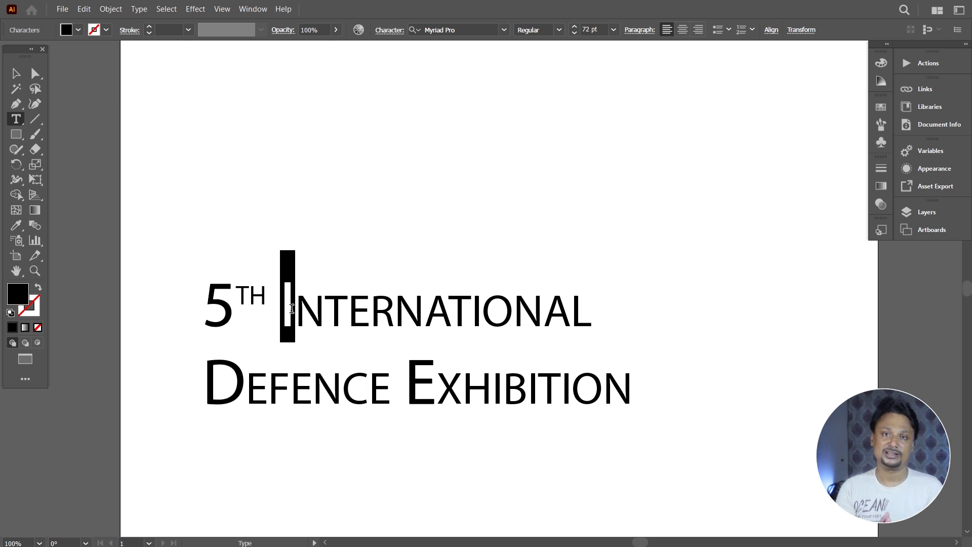
pyautogui.click(324, 311)
pyautogui.moveTo(298, 314); pyautogui.dragTo(534, 318)
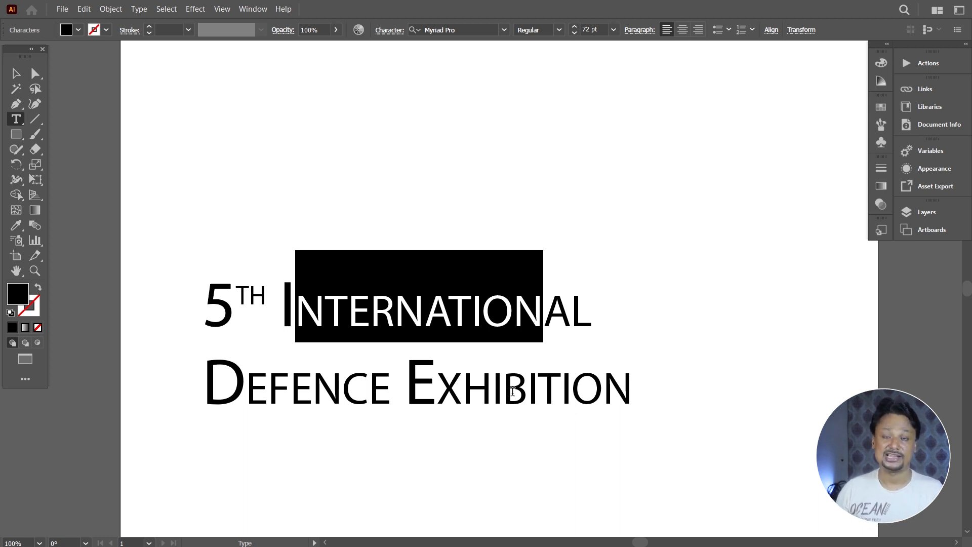
pyautogui.click(448, 331)
pyautogui.press('Escape')
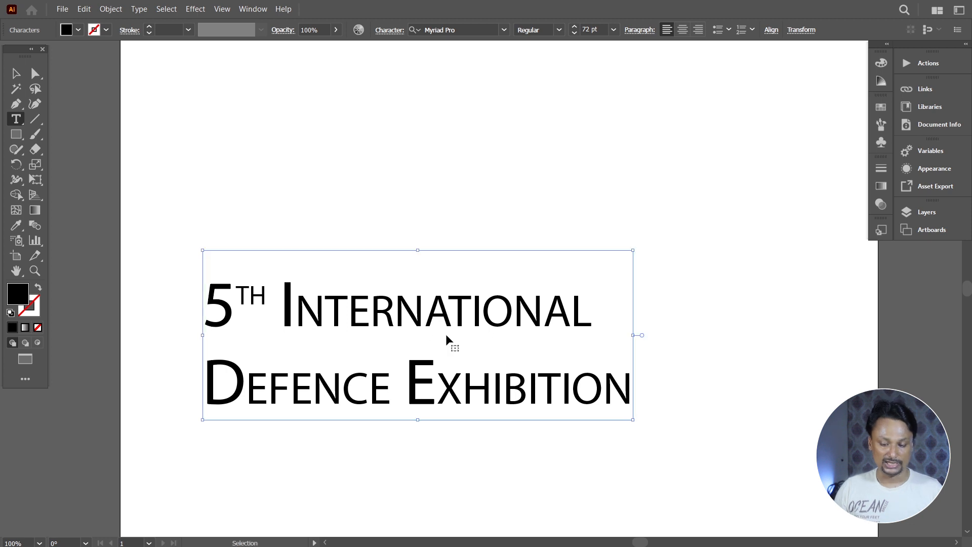
# - Switch Small Caps off for the whole text and back on to compare the effect
pyautogui.hotkey('ctrl', 'a')
pyautogui.click(385, 36)
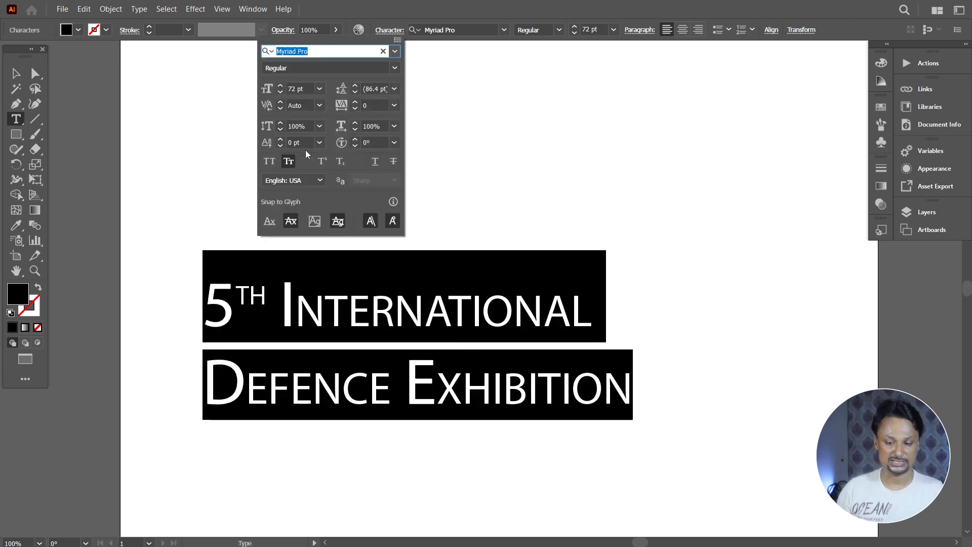
pyautogui.click(289, 161)
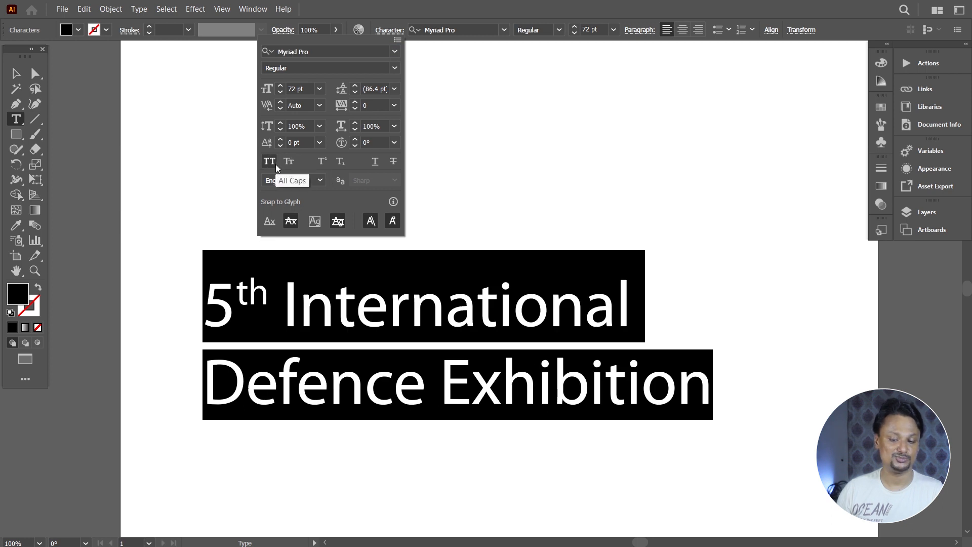
pyautogui.click(289, 161)
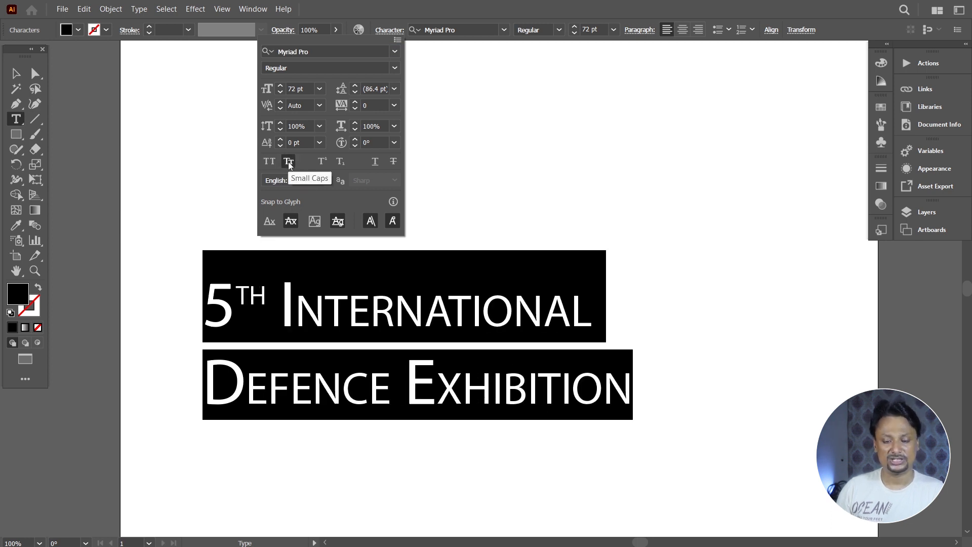
# - Try underlining the whole text, toggling Underline on and off, and leave it without an underline
pyautogui.click(375, 162)
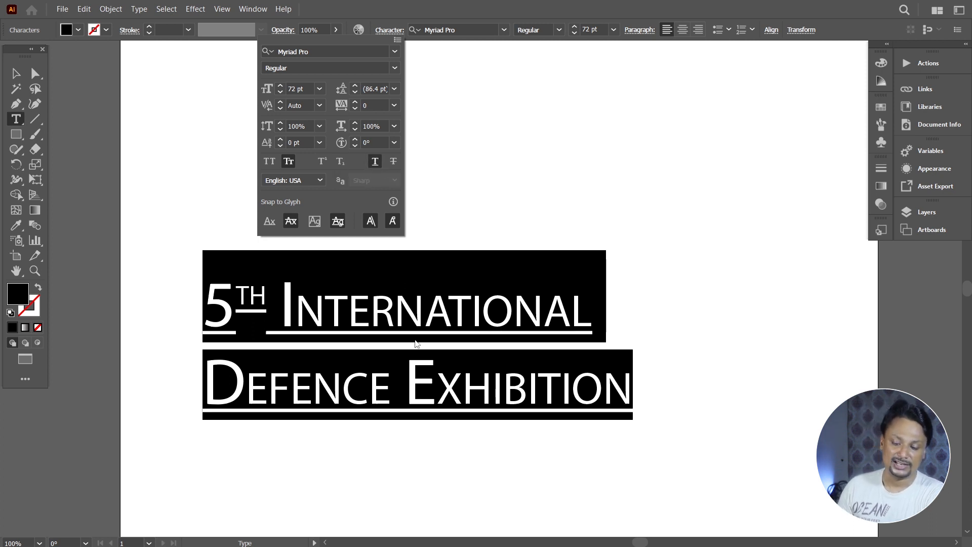
pyautogui.doubleClick(409, 321)
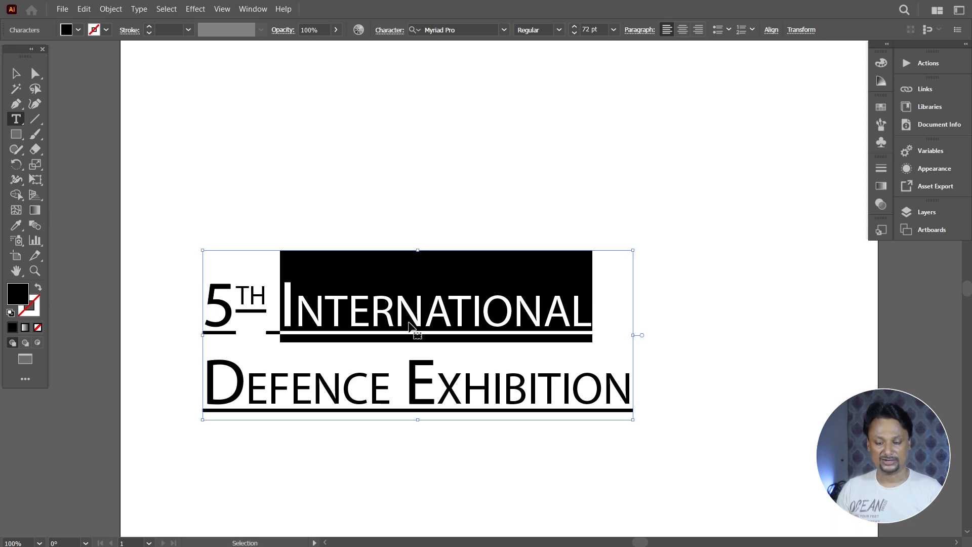
pyautogui.hotkey('ctrl', 'a')
pyautogui.click(388, 30)
pyautogui.click(375, 161)
pyautogui.click(374, 161)
pyautogui.click(375, 161)
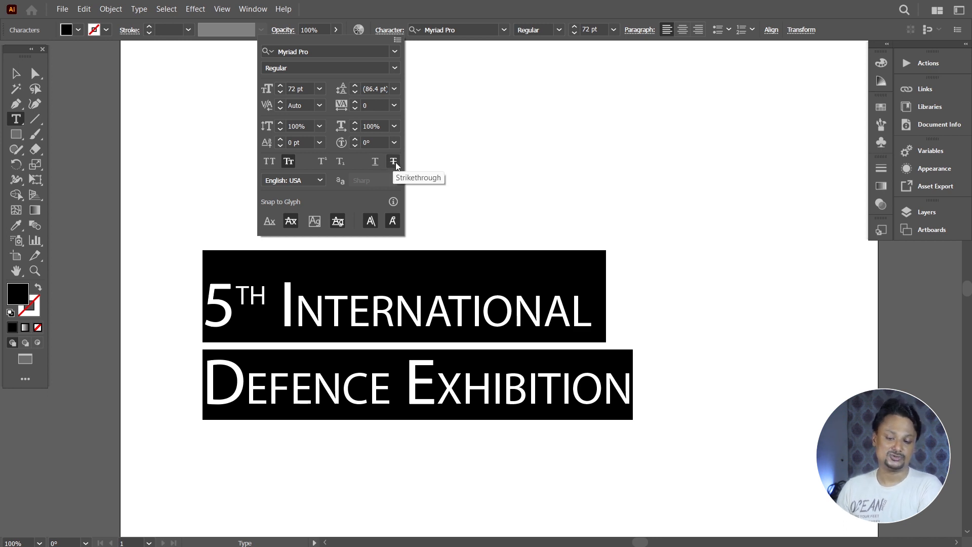
pyautogui.click(374, 166)
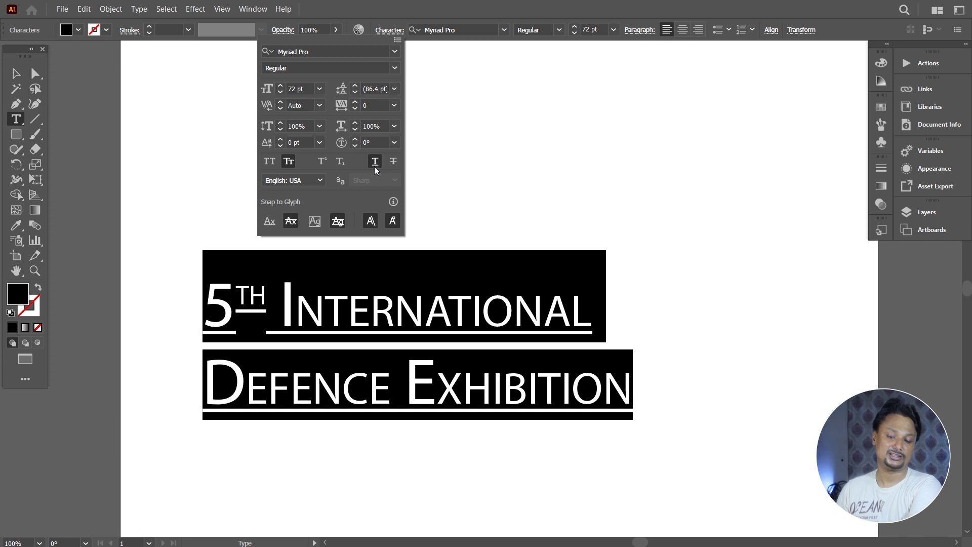
pyautogui.click(375, 166)
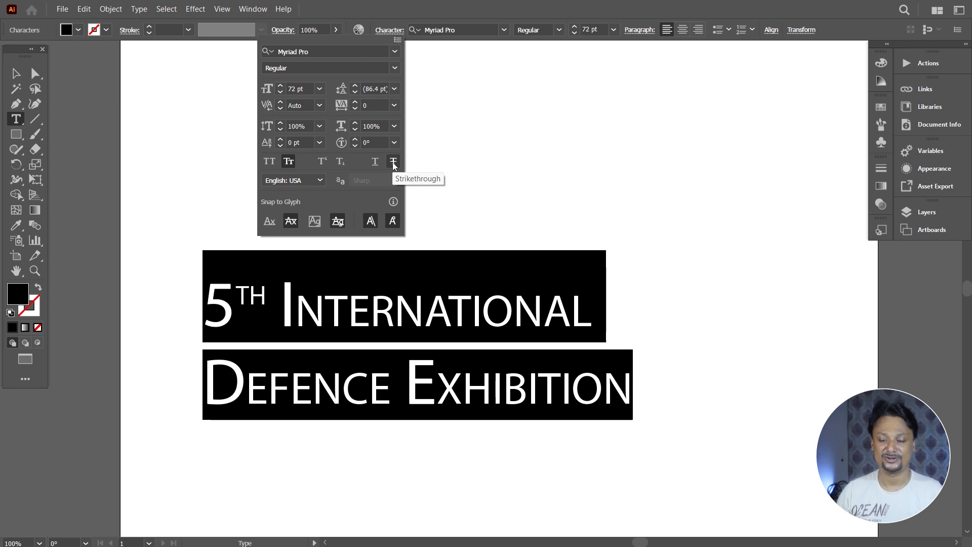
# - Try Strikethrough on the whole text, view it deselected, and remove the strikethrough again
pyautogui.click(392, 162)
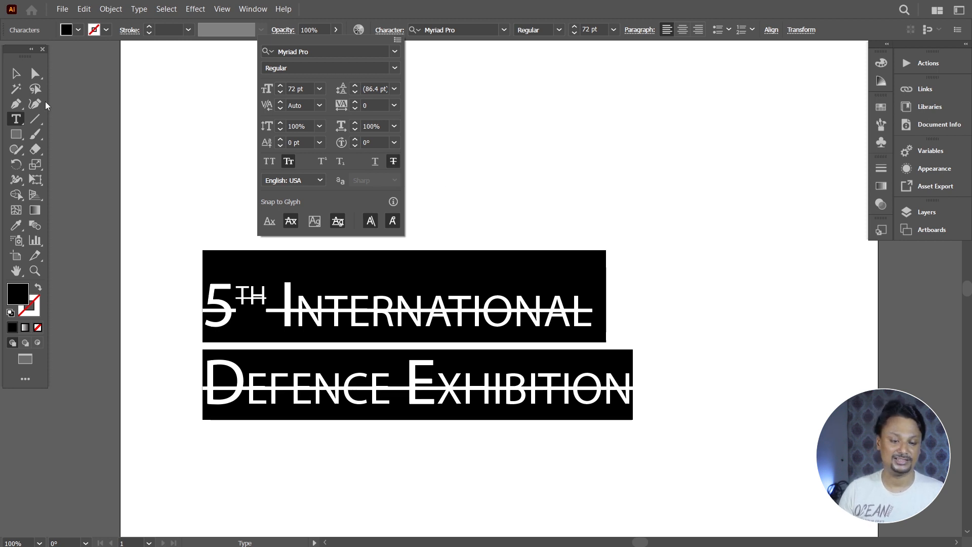
pyautogui.click(457, 309)
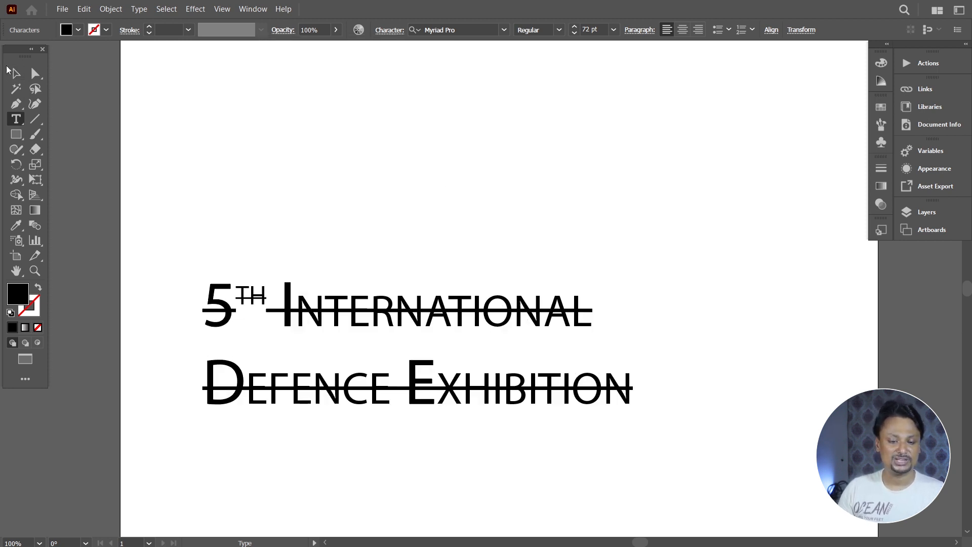
pyautogui.click(16, 73)
pyautogui.click(458, 230)
pyautogui.click(452, 309)
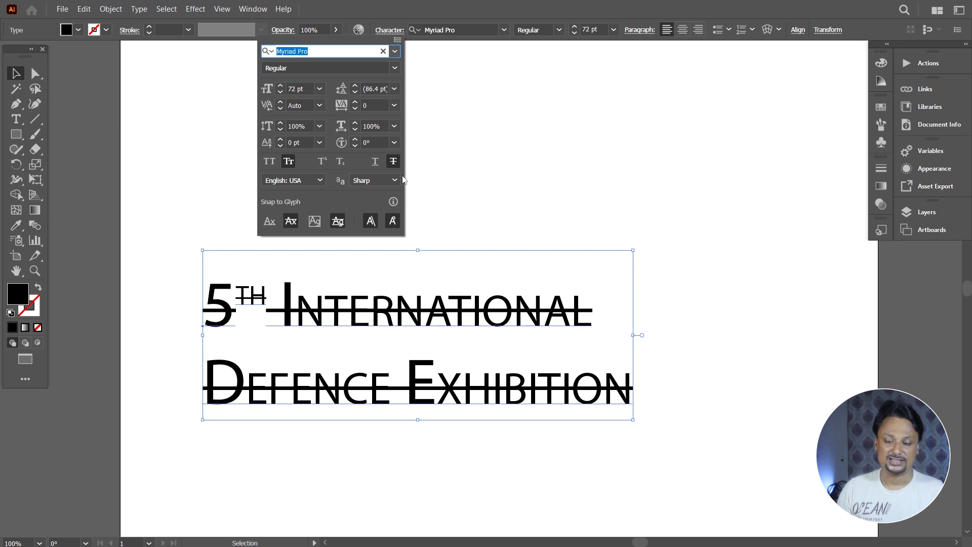
pyautogui.click(393, 161)
# - Move the text block slightly up the artboard and break "Exhibition" onto its own third line
pyautogui.click(19, 76)
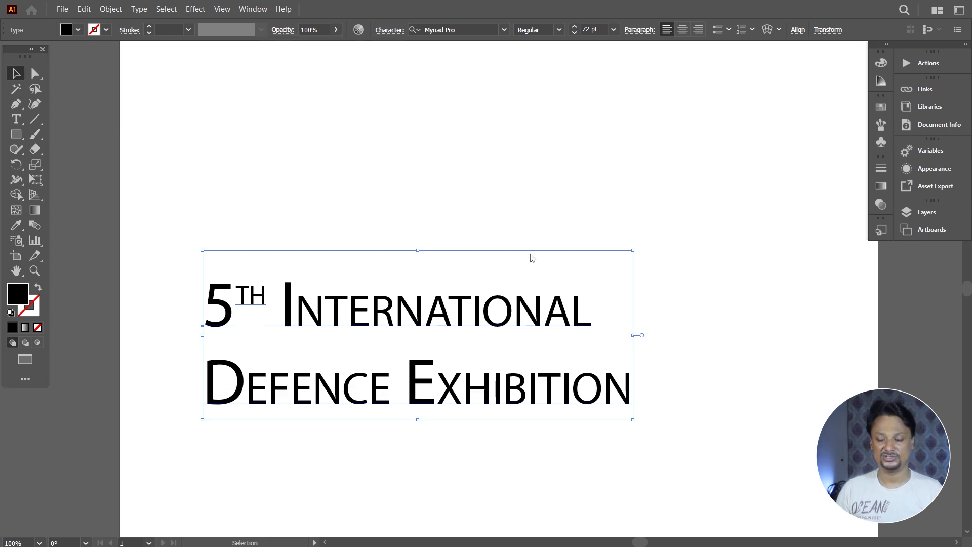
pyautogui.moveTo(427, 319); pyautogui.dragTo(427, 265)
pyautogui.press('t')
pyautogui.click(411, 331)
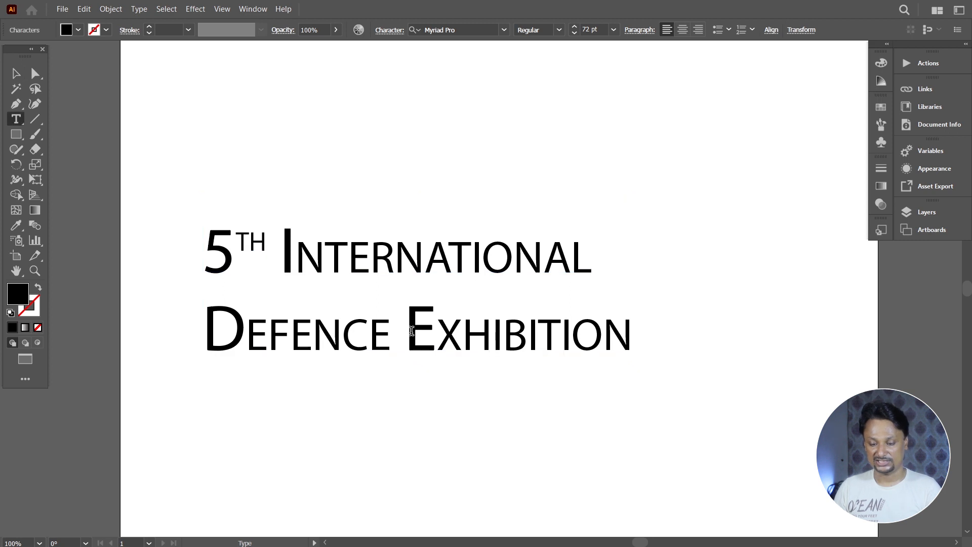
pyautogui.press('Return')
pyautogui.click(16, 89)
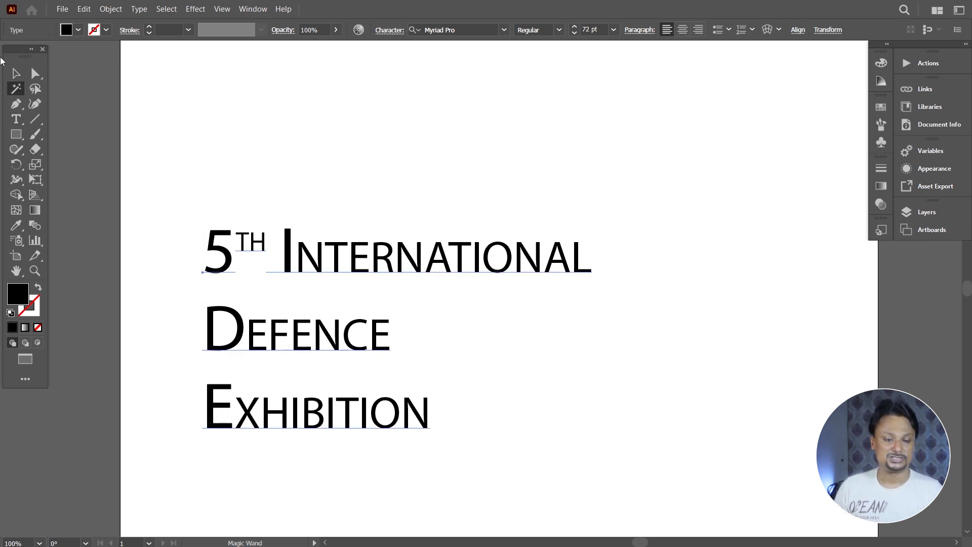
pyautogui.press('v')
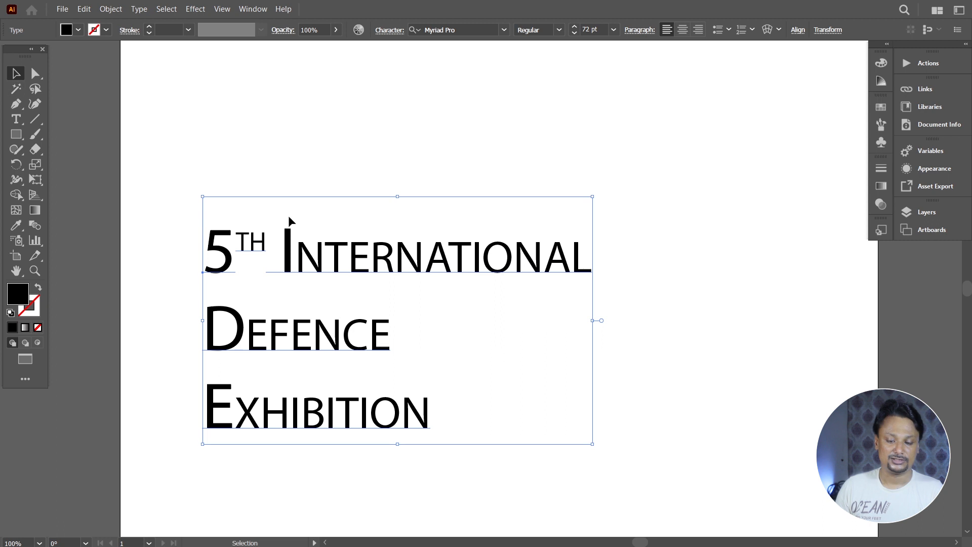
# - Tighten the leading of the three-line text to 60 pt
pyautogui.click(389, 31)
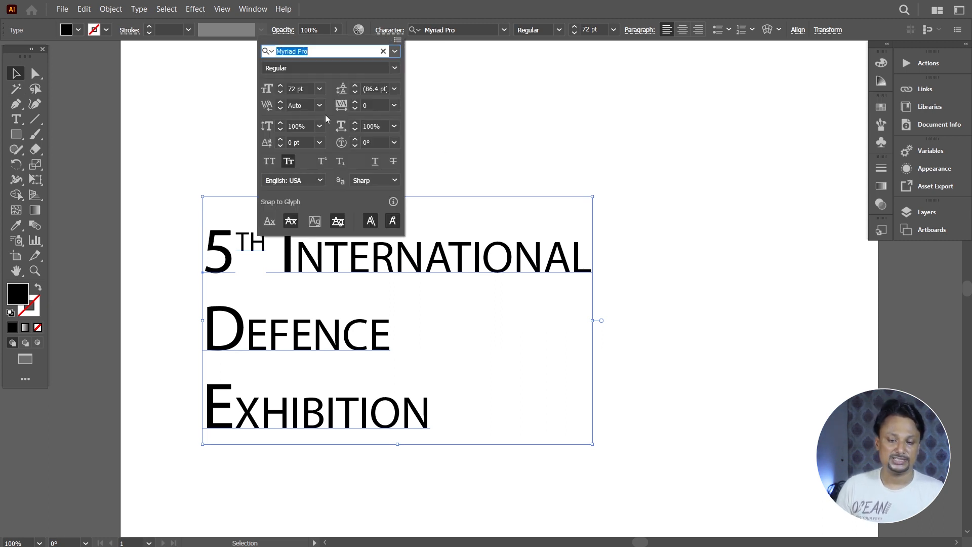
pyautogui.click(356, 93)
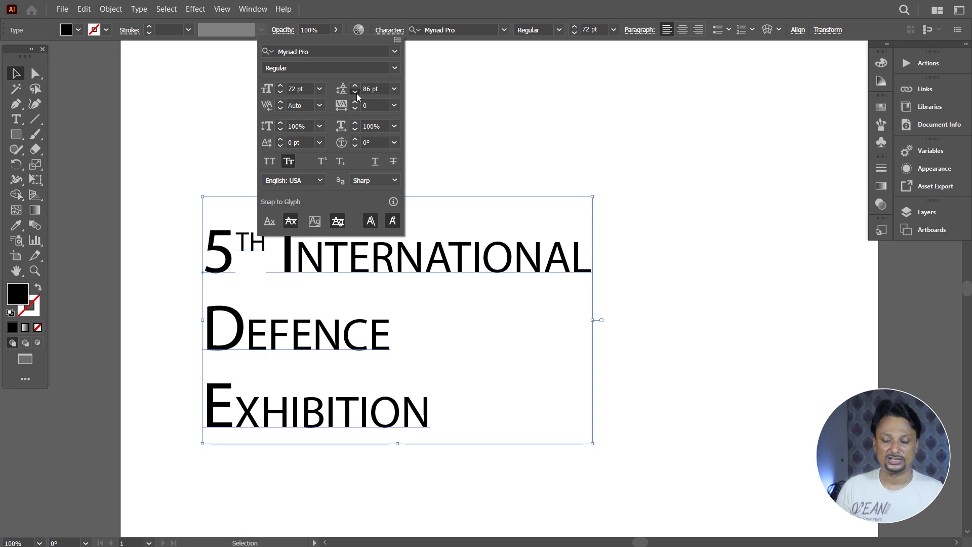
pyautogui.click(356, 93)
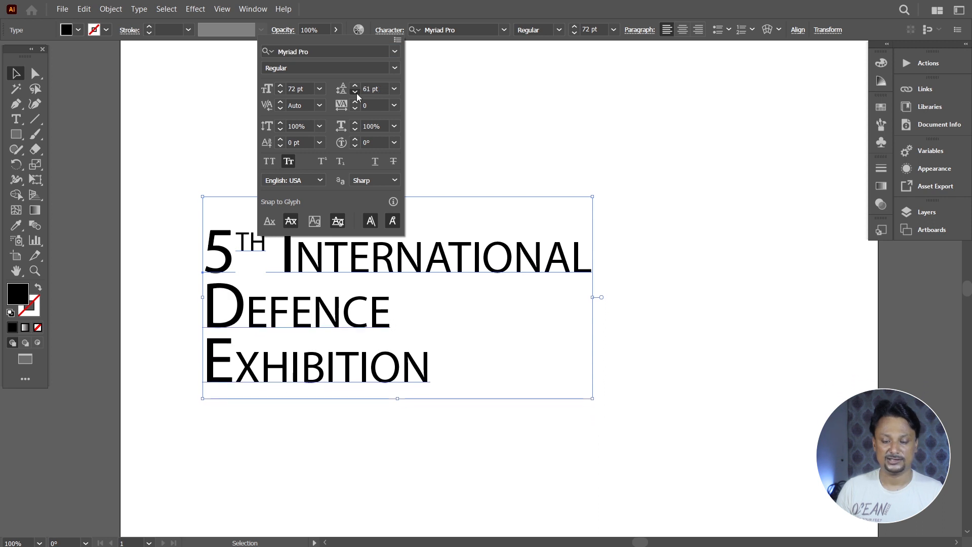
pyautogui.click(356, 93)
pyautogui.click(355, 86)
pyautogui.click(355, 86)
pyautogui.click(355, 86)
pyautogui.click(355, 86)
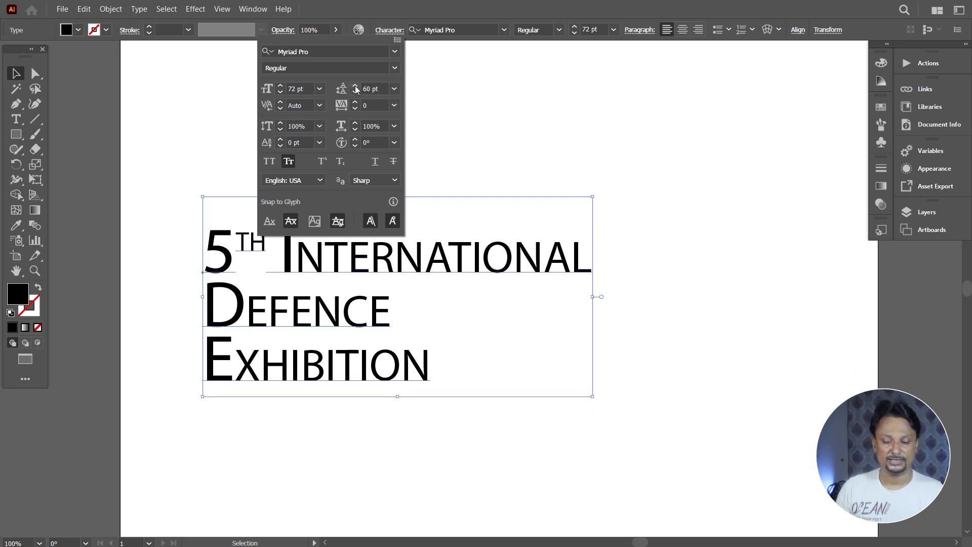
# - Apply All Caps to the three-line text, reduce its leading to 57 pt, and loosen it slightly again
pyautogui.click(273, 165)
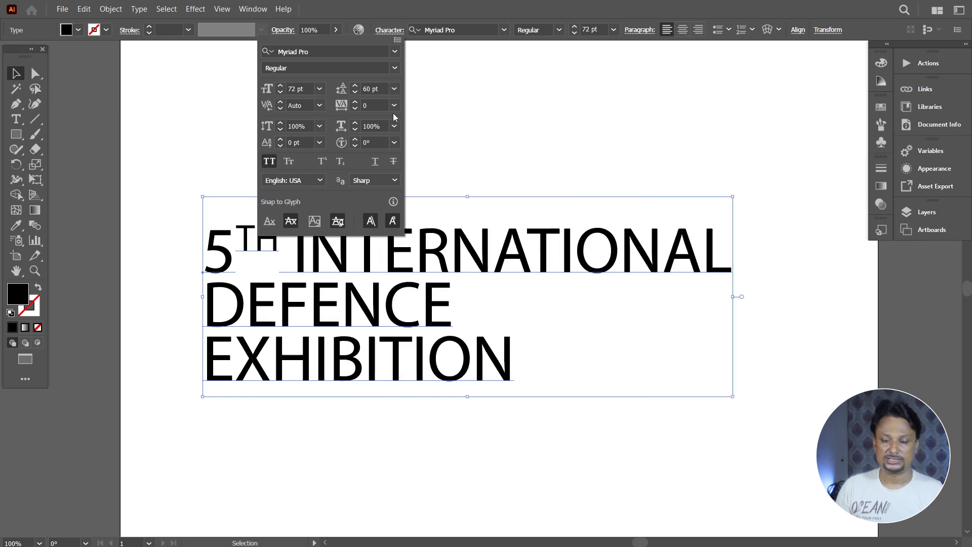
pyautogui.click(355, 92)
pyautogui.click(355, 92)
pyautogui.click(355, 92)
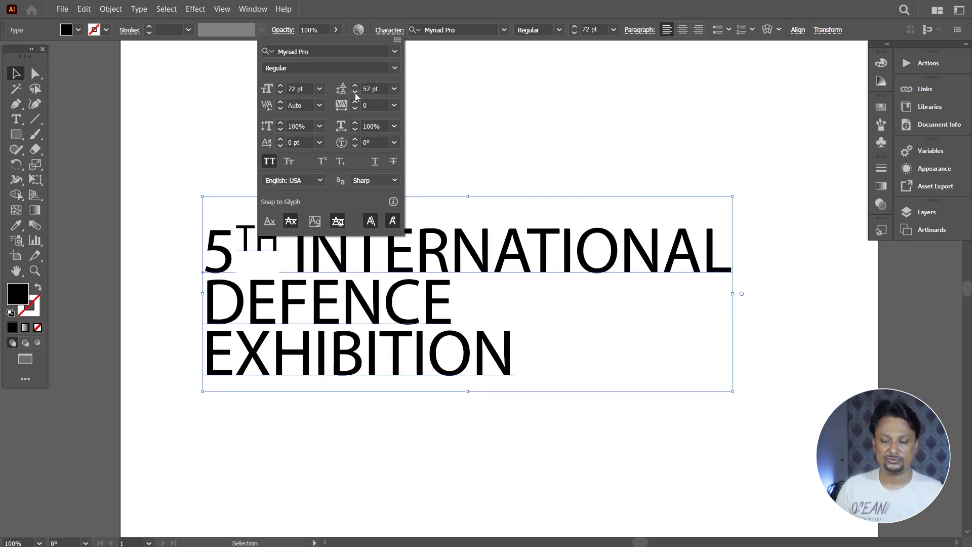
pyautogui.click(355, 86)
pyautogui.click(355, 86)
pyautogui.press('Escape')
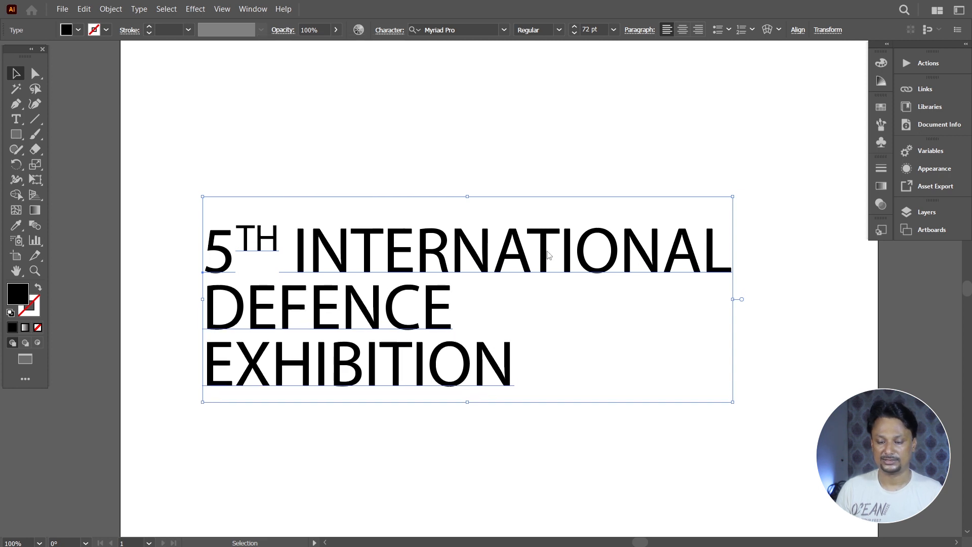